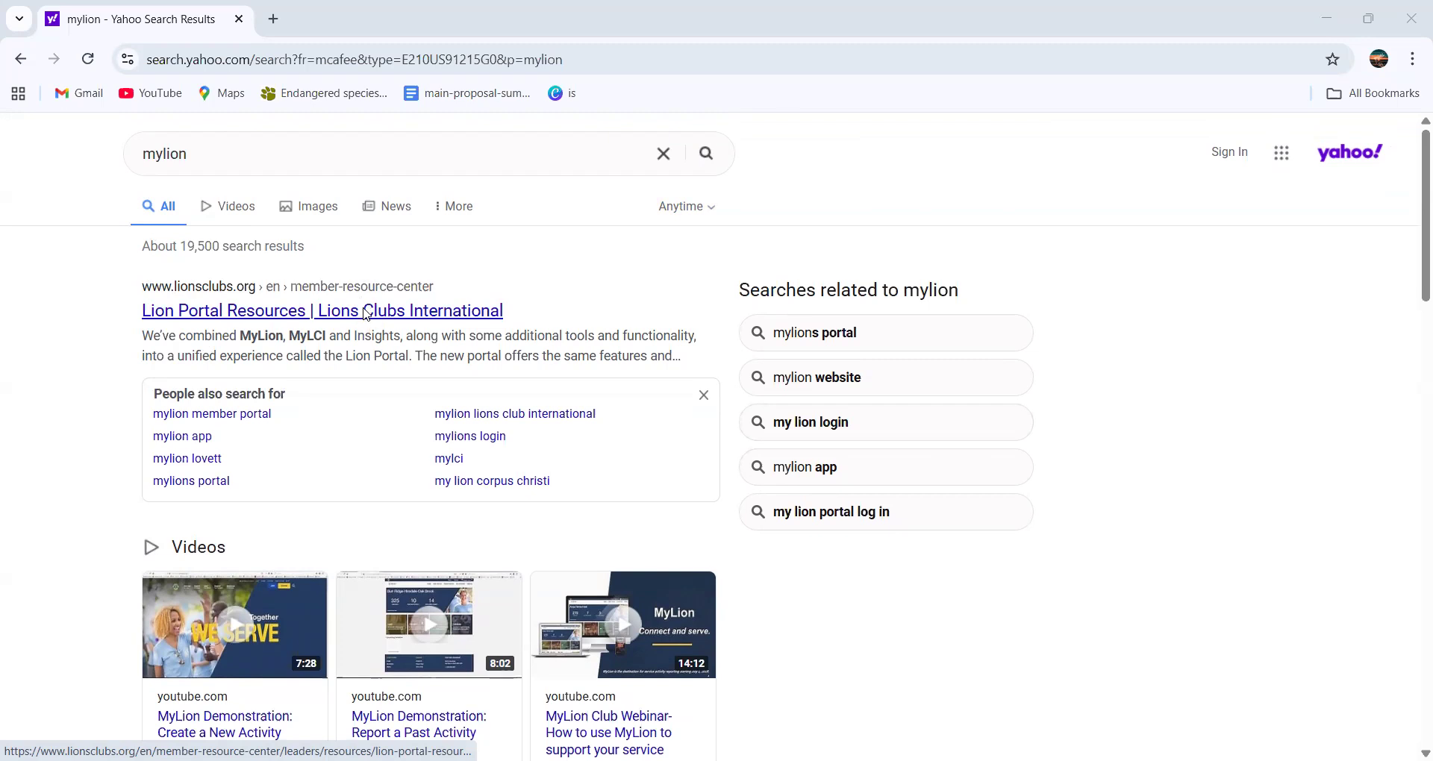
Step: Open the Lion Portal Resources page from the search results and go to the member login
{"action": "left_click", "coordinate": [365, 312]}
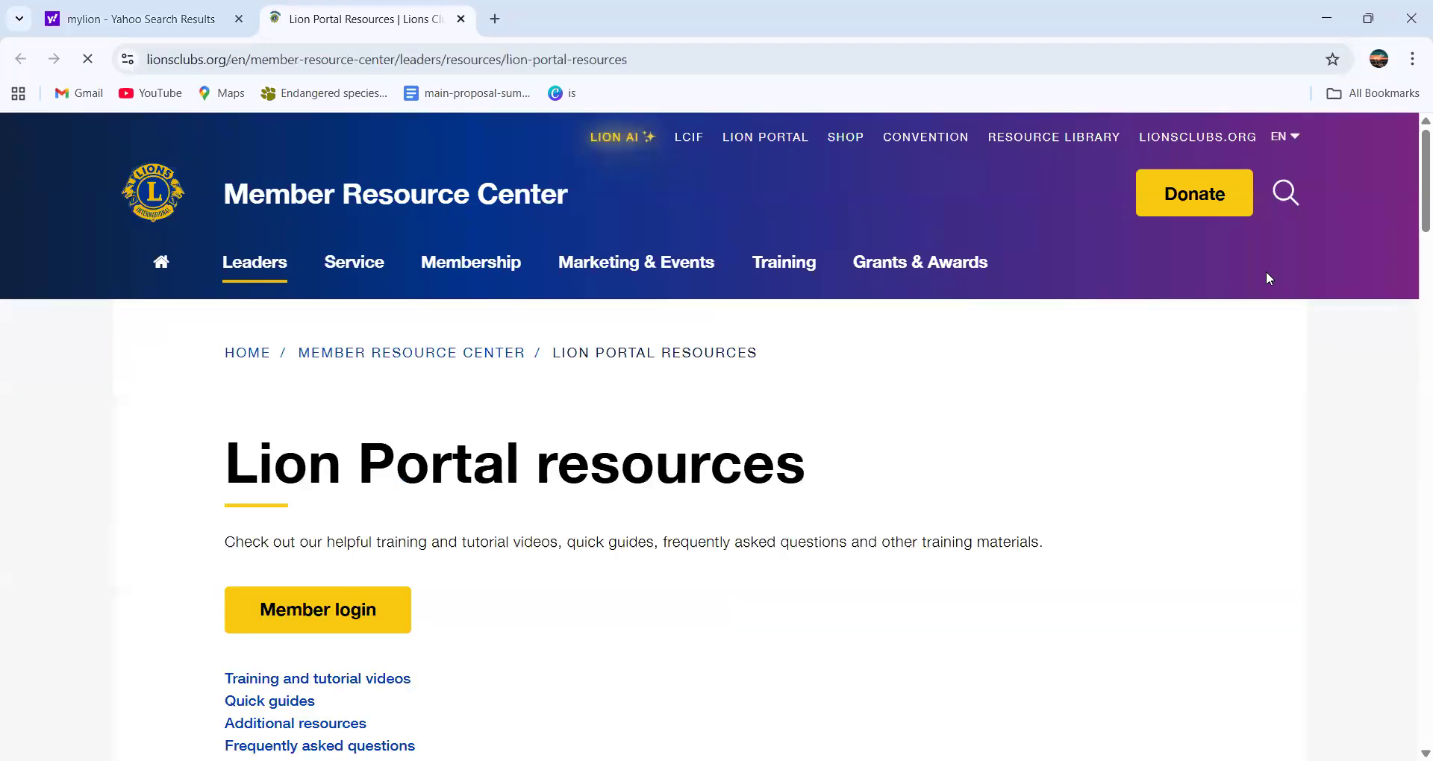
{"action": "scroll", "coordinate": [535, 559], "scroll_direction": "down", "scroll_amount": 1}
{"action": "scroll", "coordinate": [536, 559], "scroll_direction": "down", "scroll_amount": 1}
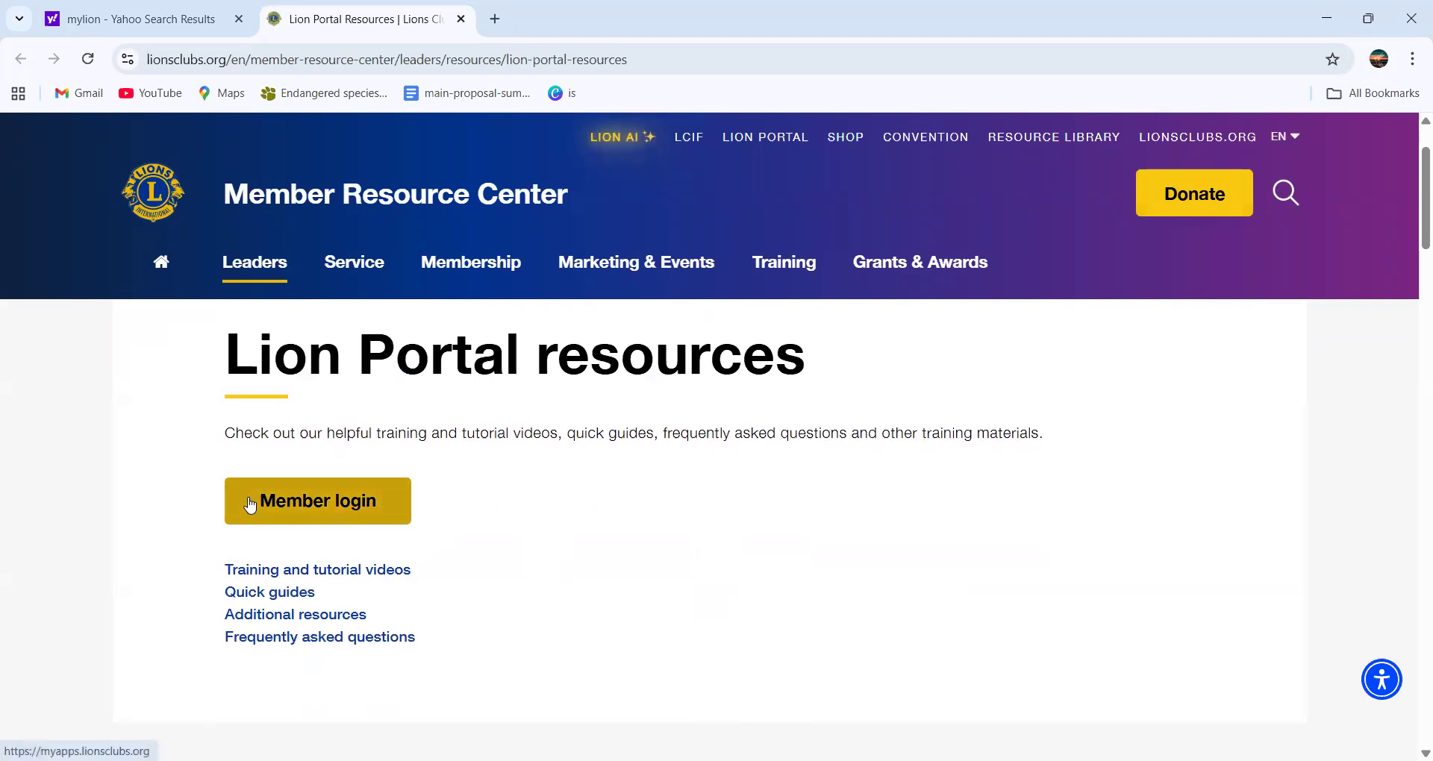
{"action": "left_click", "coordinate": [394, 511]}
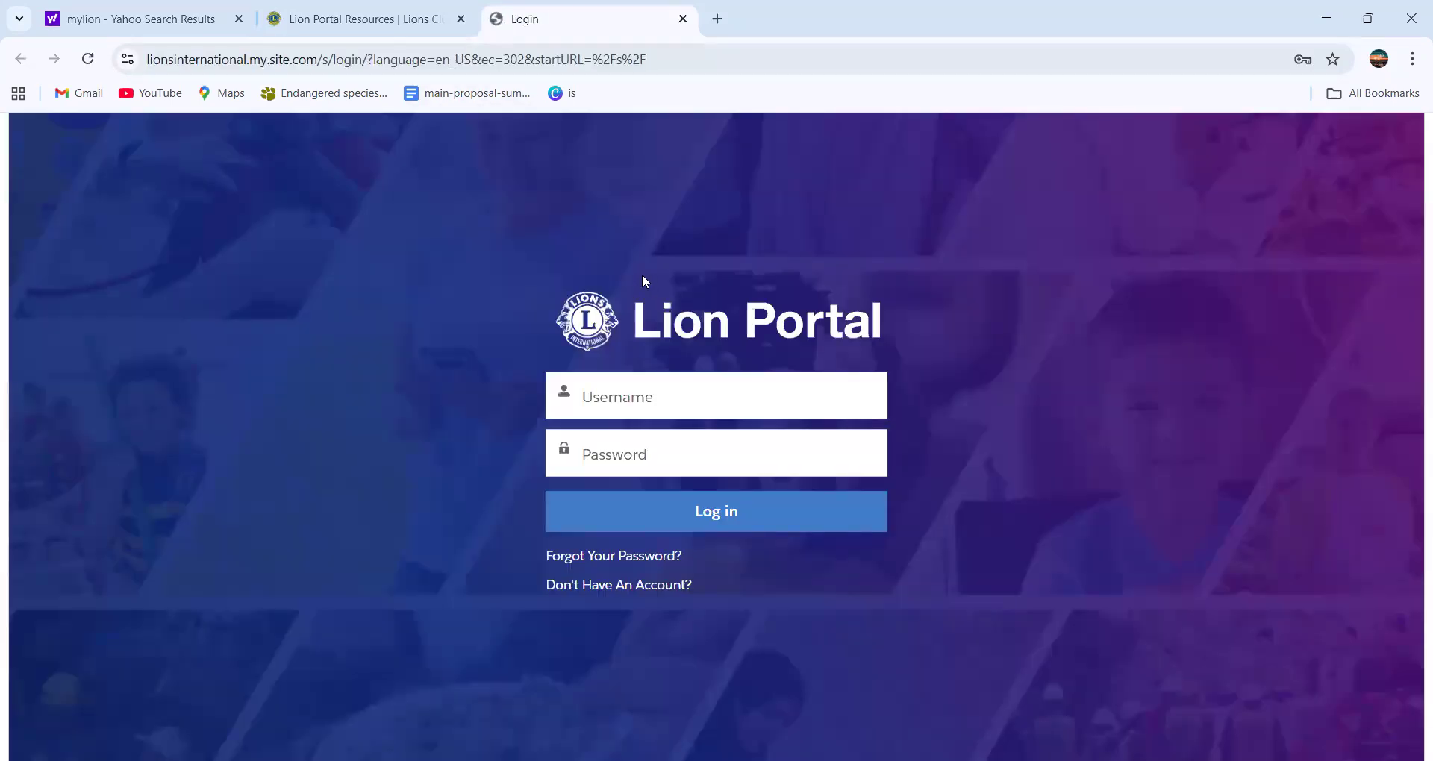
Step: Log in to the Lion Portal by filling the username and password fields with the saved credentials
{"action": "left_click", "coordinate": [645, 391]}
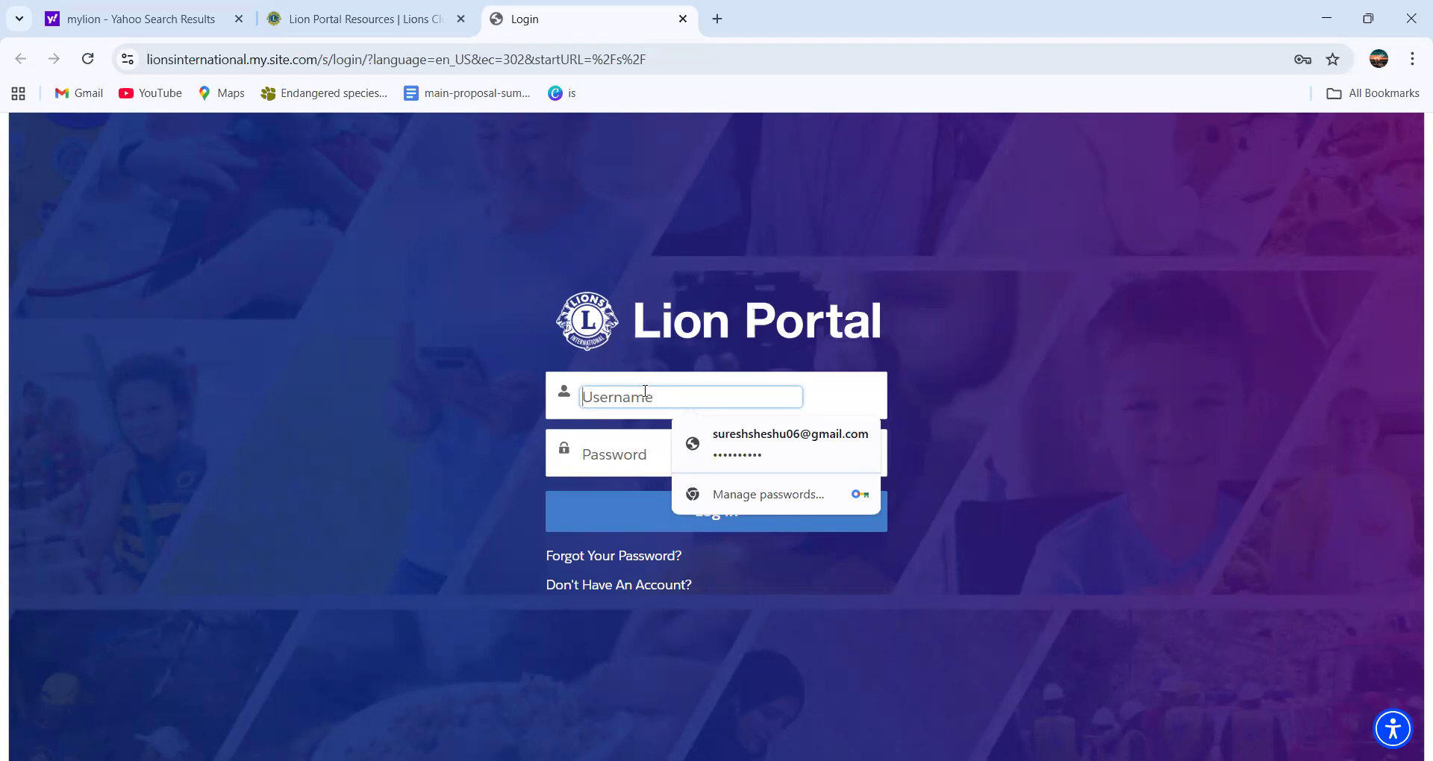
{"action": "left_click", "coordinate": [773, 441]}
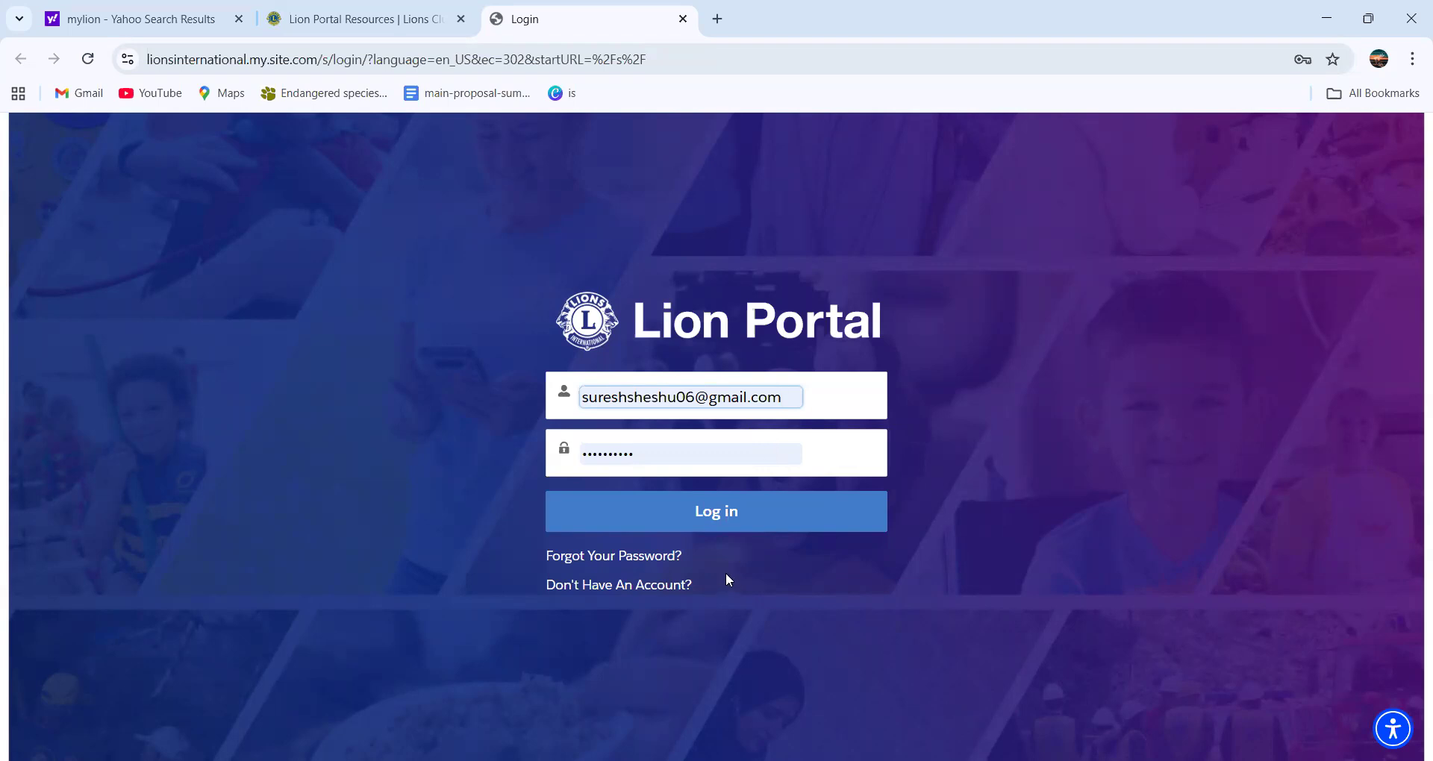
{"action": "left_click", "coordinate": [713, 507]}
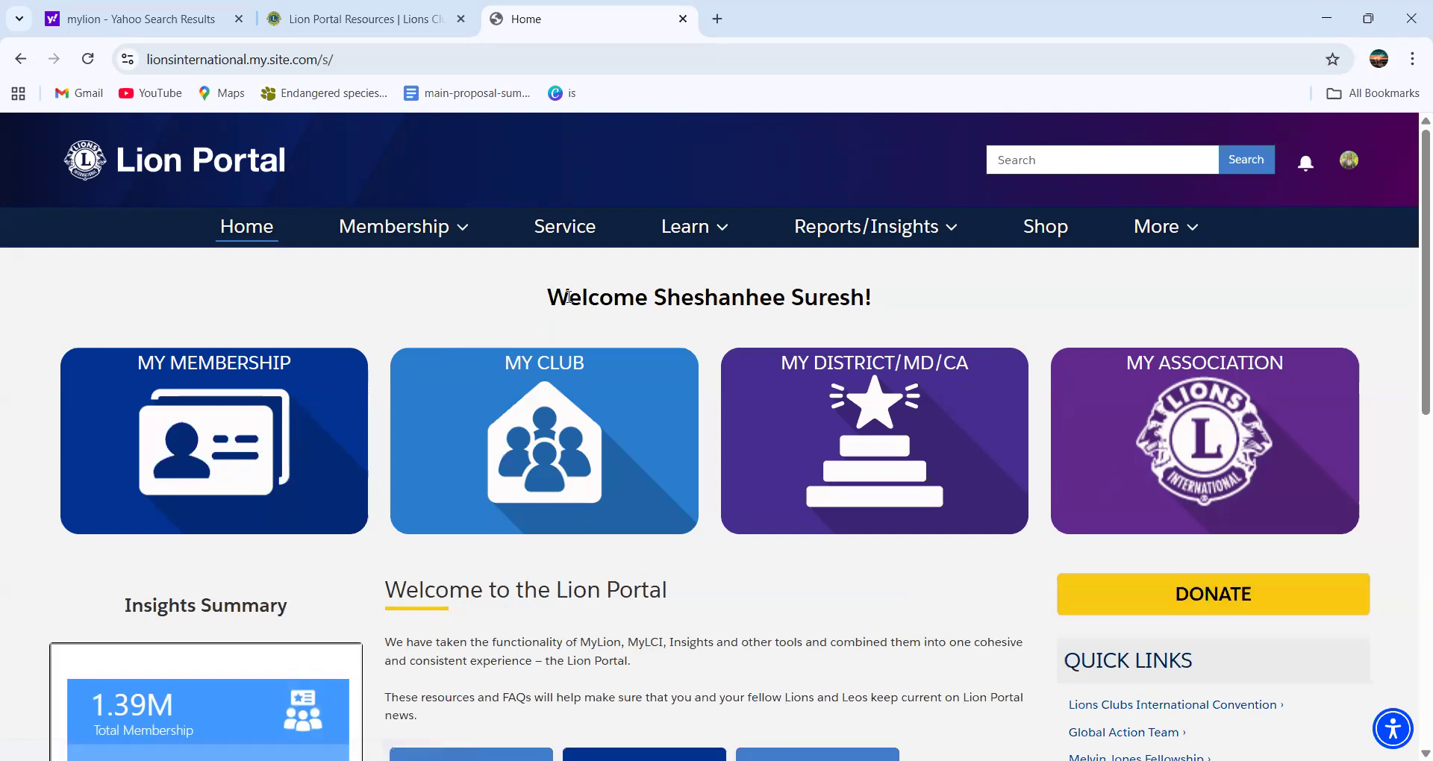
Step: Open the Service area and start a new service activity for the Vincentites Batticaloa club
{"action": "left_click", "coordinate": [583, 231]}
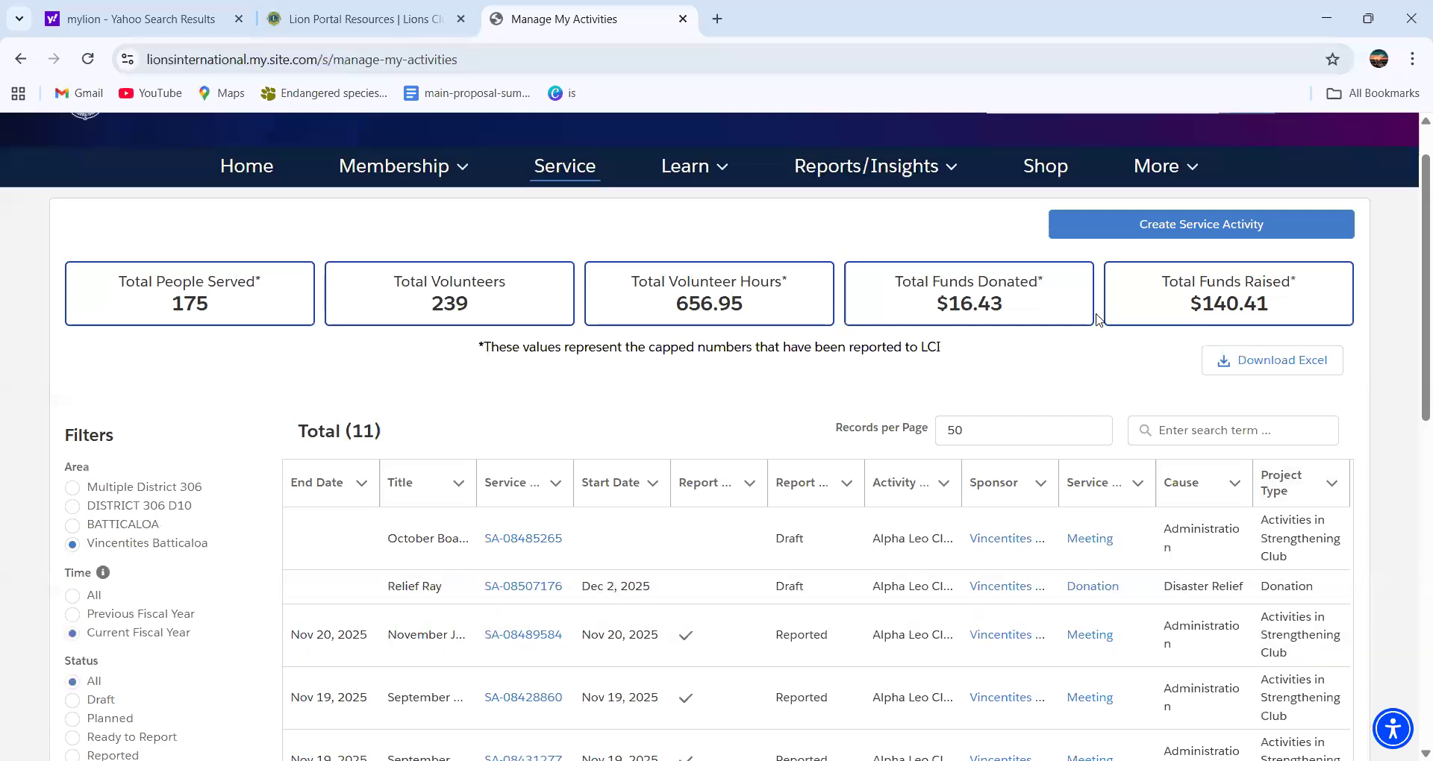
{"action": "scroll", "coordinate": [1101, 319], "scroll_direction": "down", "scroll_amount": 2}
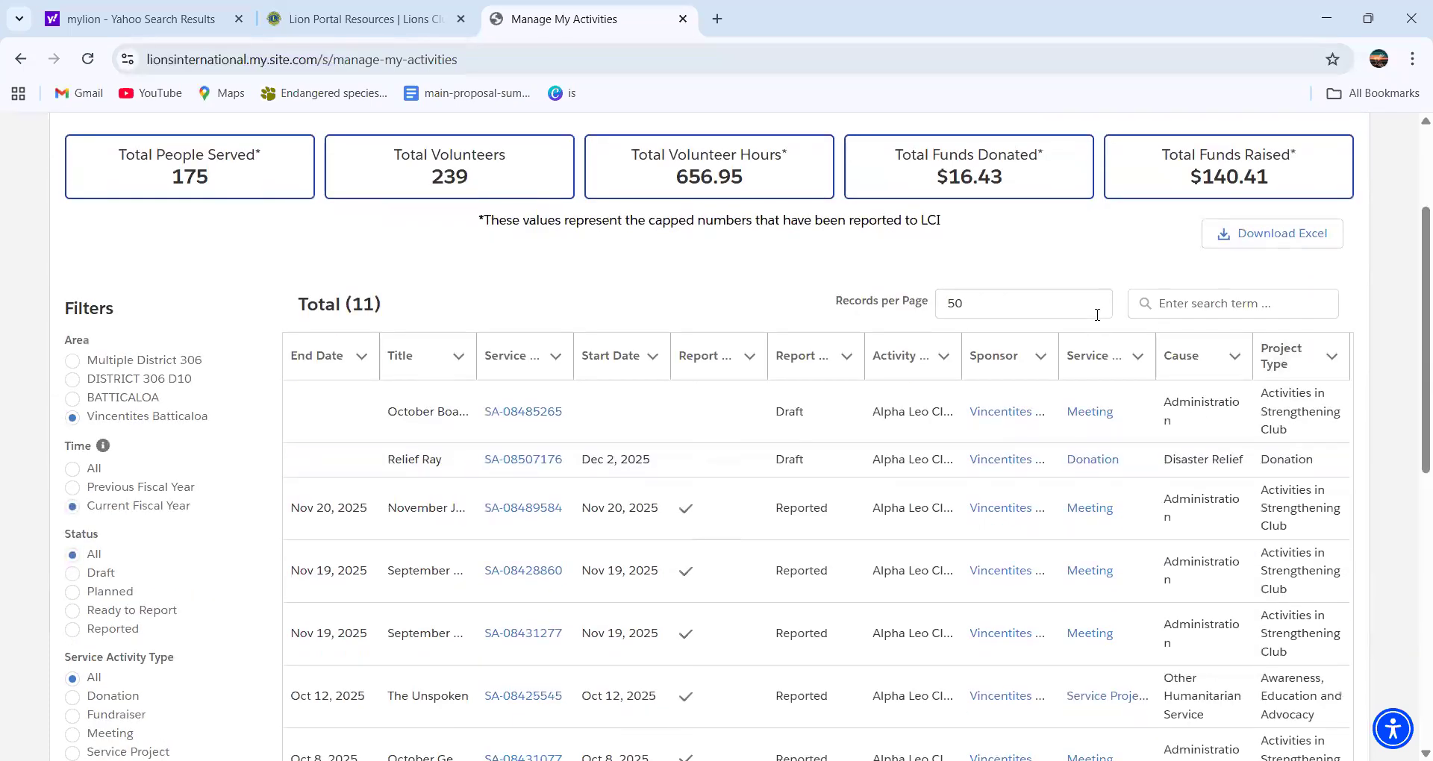
{"action": "scroll", "coordinate": [1097, 315], "scroll_direction": "up", "scroll_amount": 3}
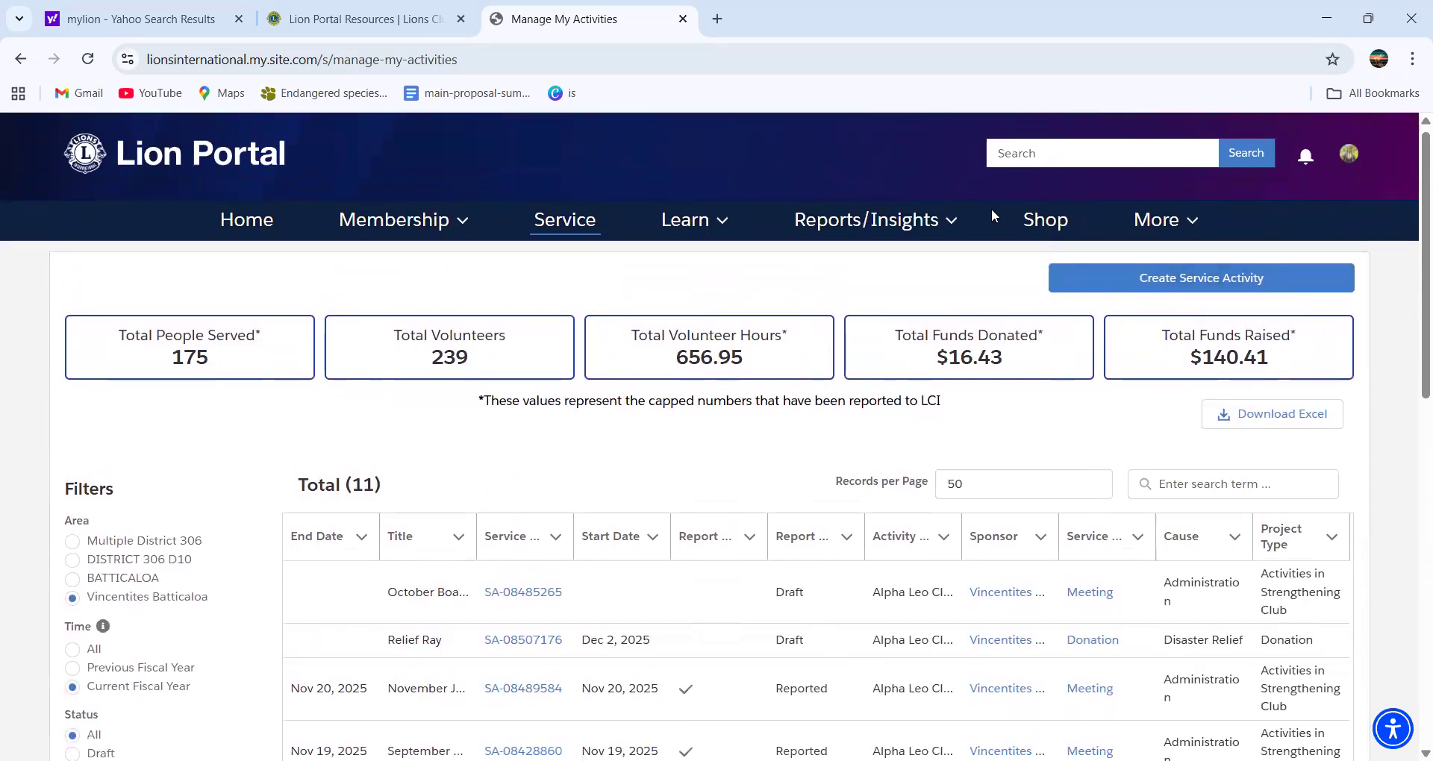
{"action": "left_click", "coordinate": [1230, 290]}
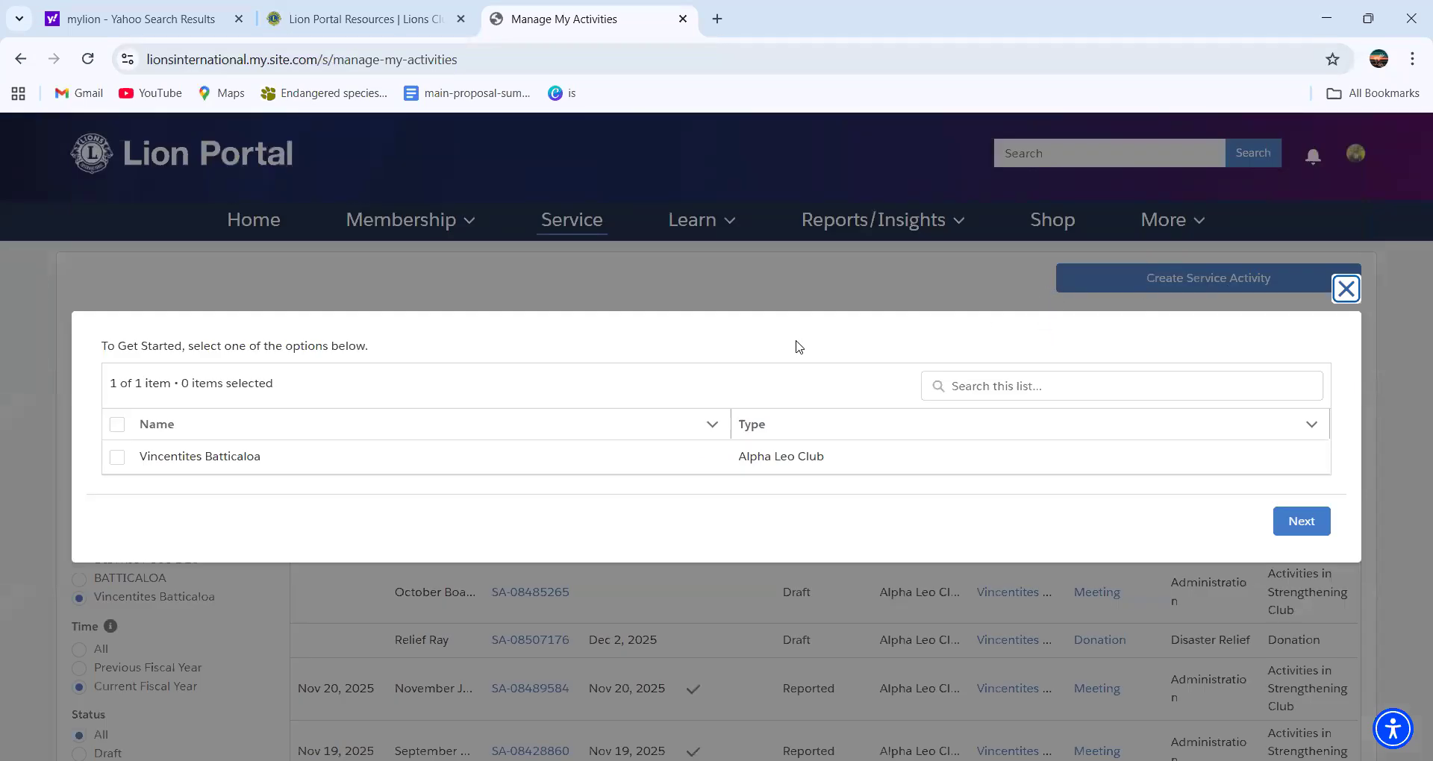
{"action": "left_click", "coordinate": [117, 457]}
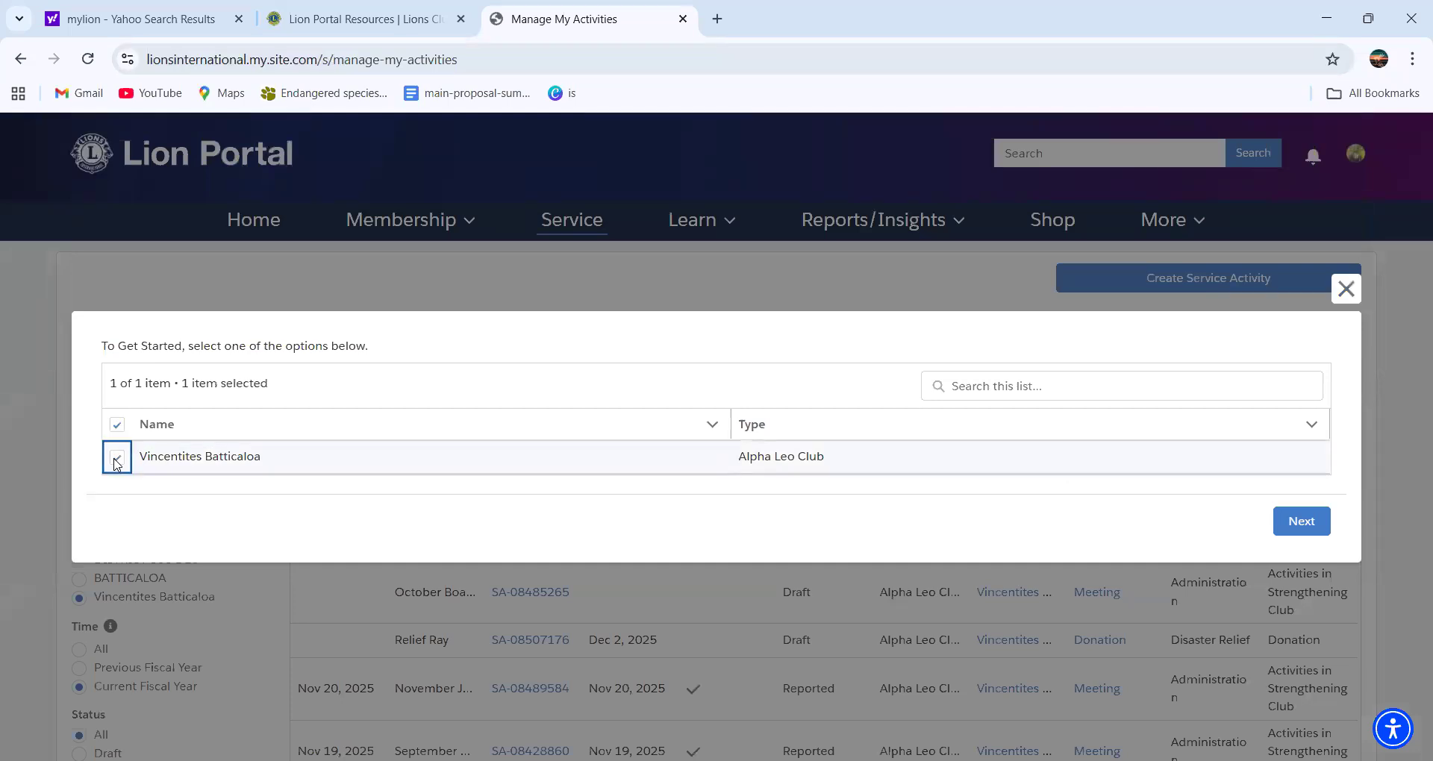
{"action": "left_click", "coordinate": [1301, 520]}
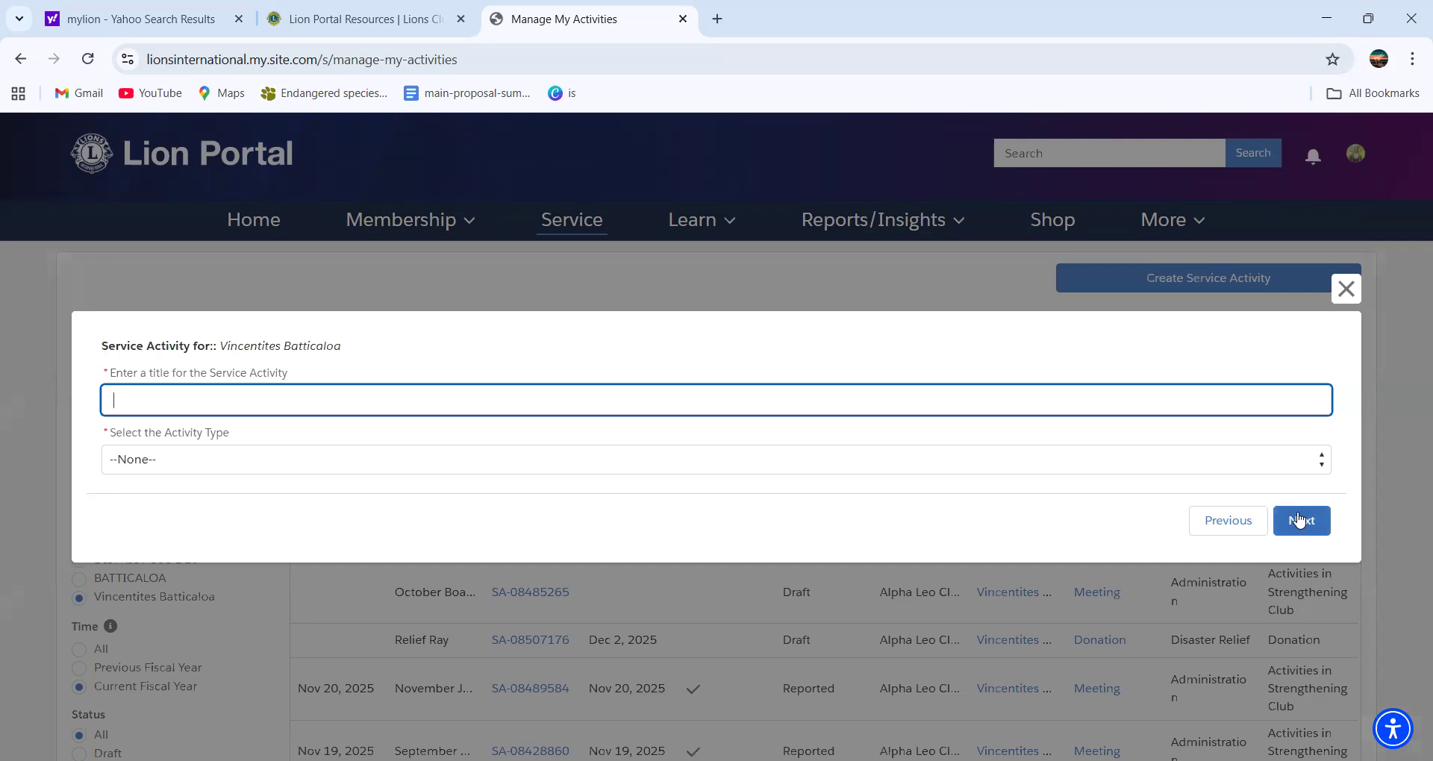
{"action": "left_click", "coordinate": [1299, 520]}
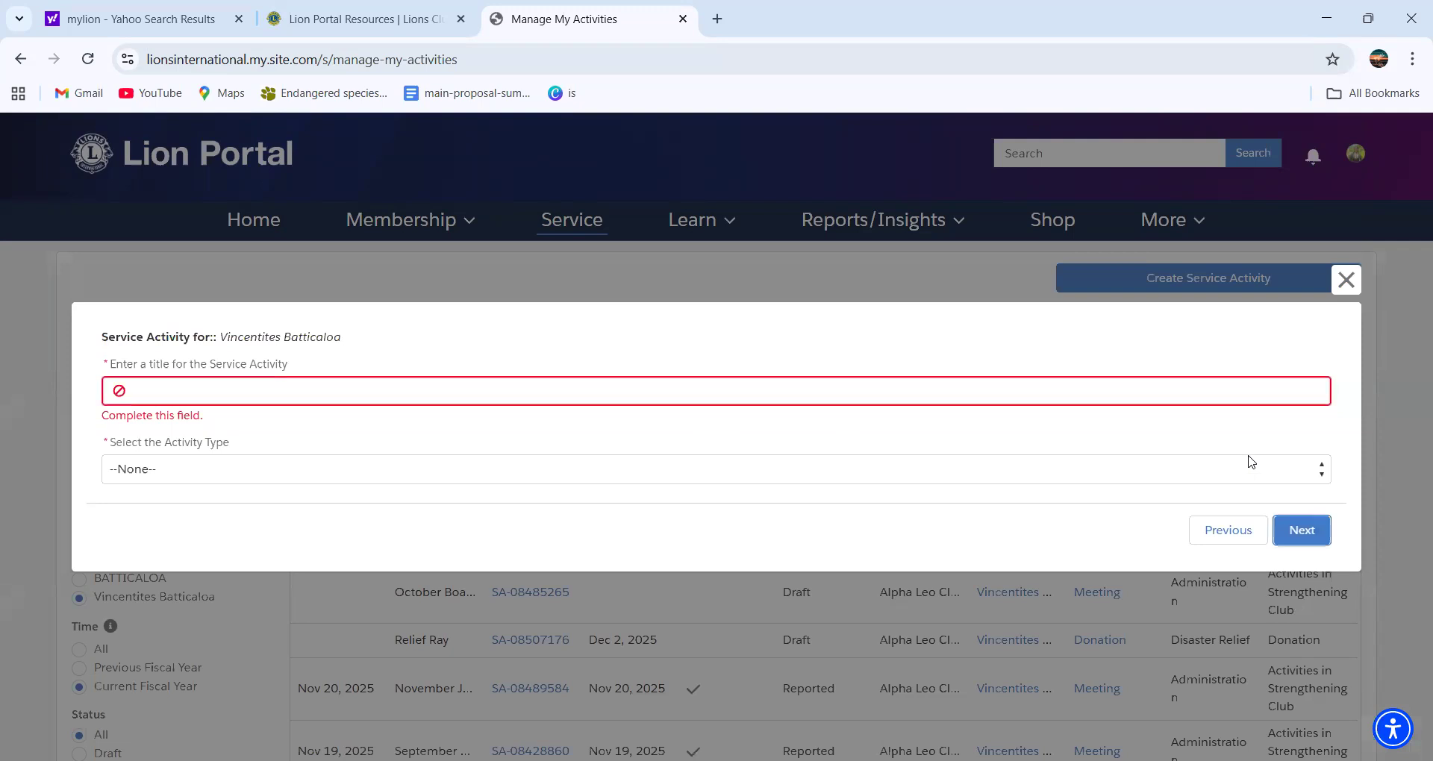
Step: Enter "Beach Clean Up 2025 - Ecosphere" as the service activity's title
{"action": "left_click", "coordinate": [1225, 396]}
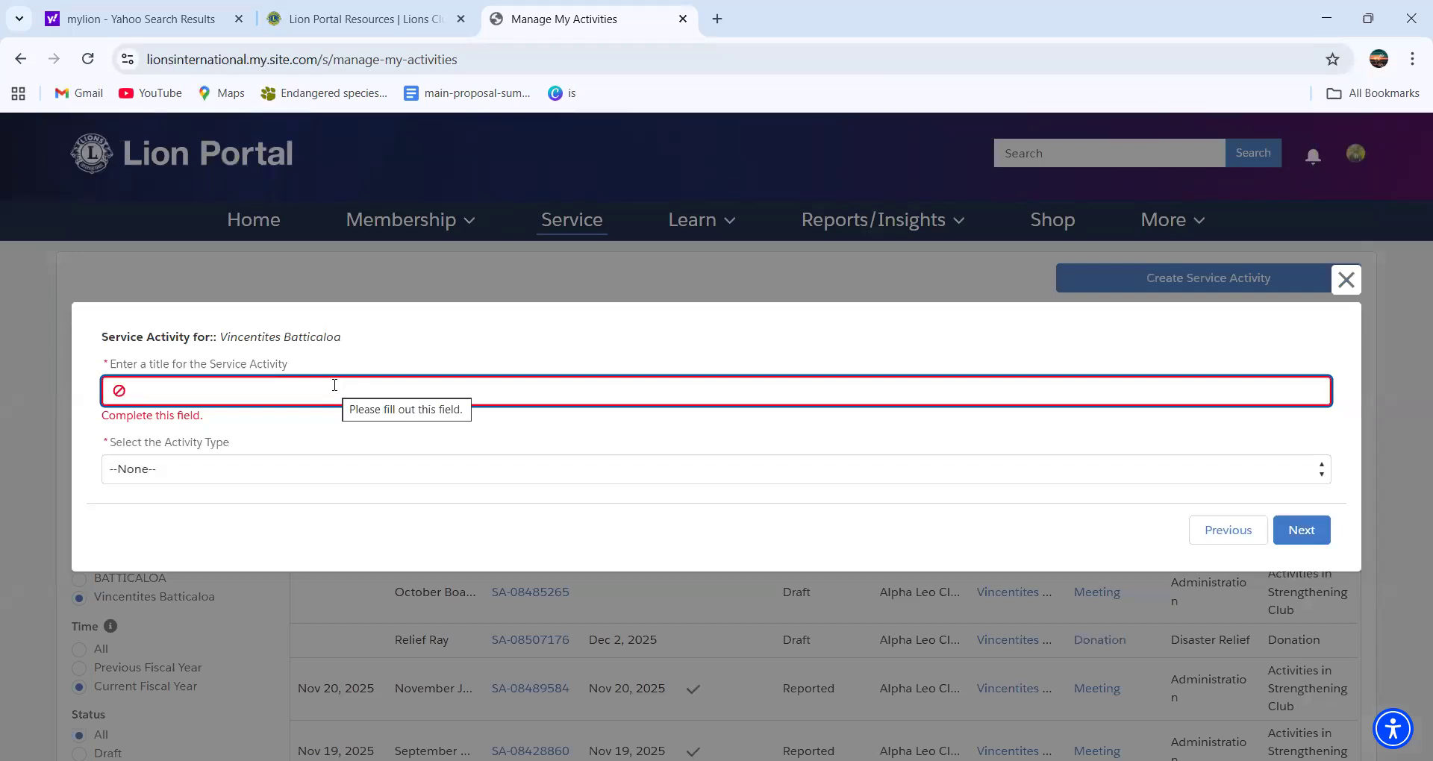
{"action": "type", "text": "Be"}
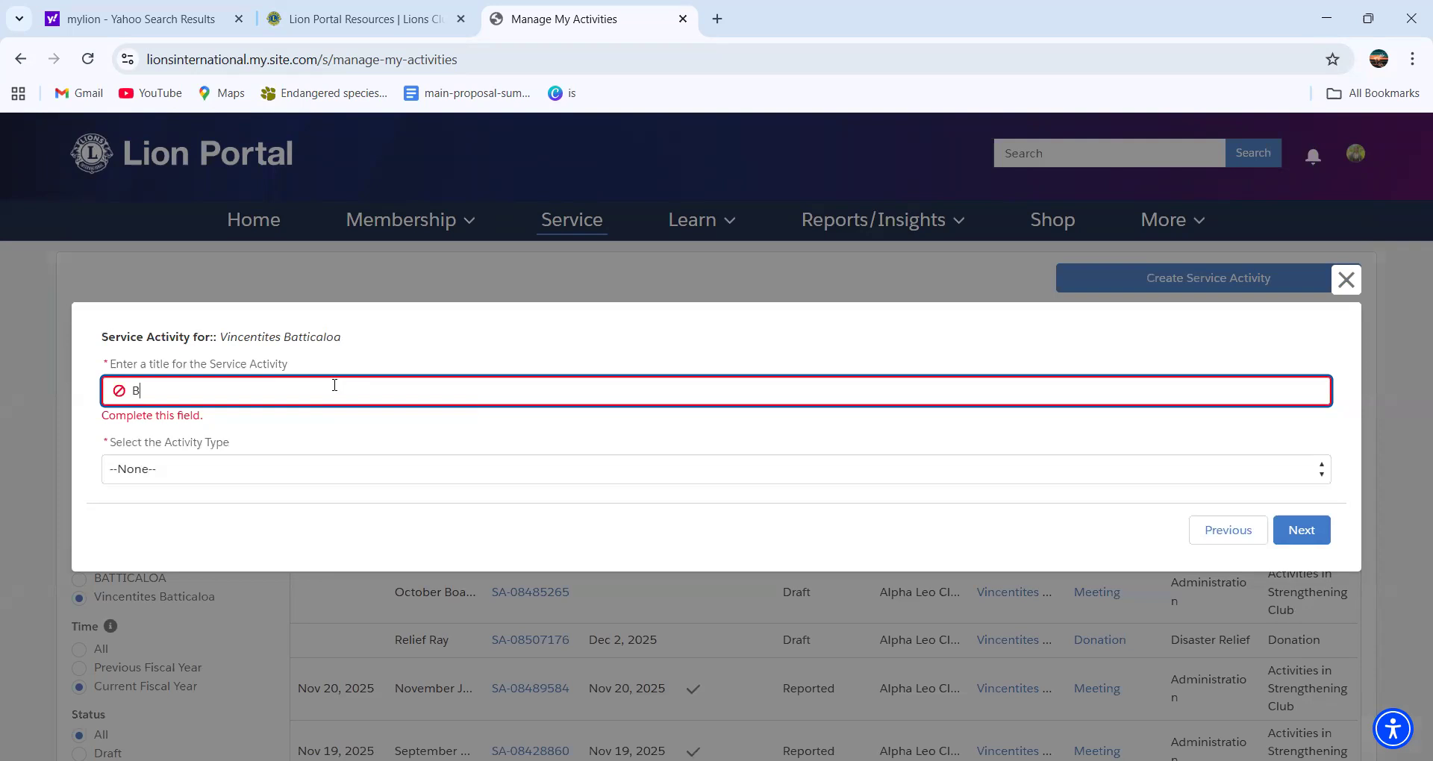
{"action": "type", "text": "ch Clean Up 2025"}
{"action": "type", "text": "- Ecosphere"}
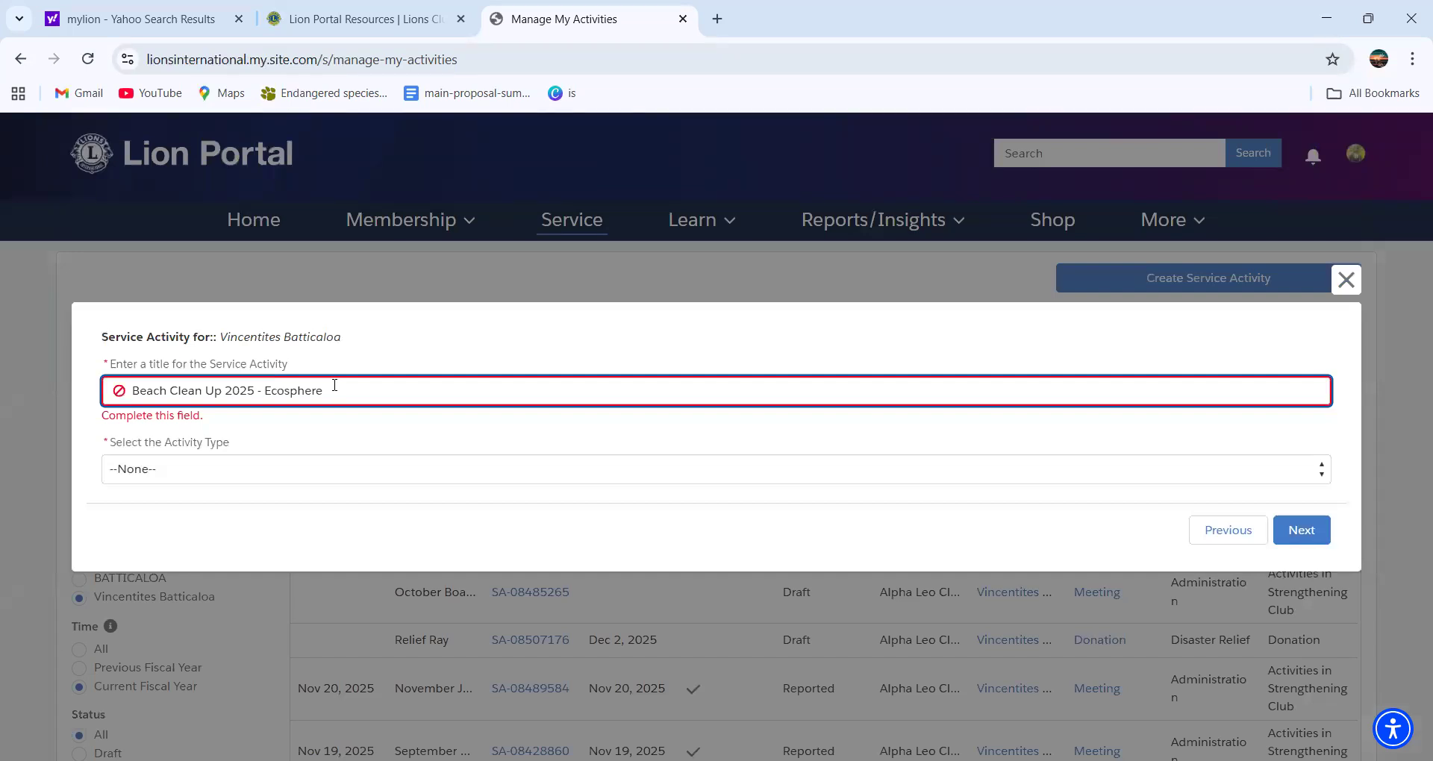
Step: Choose Service Project as the activity type and create the service activity record
{"action": "left_click", "coordinate": [233, 464]}
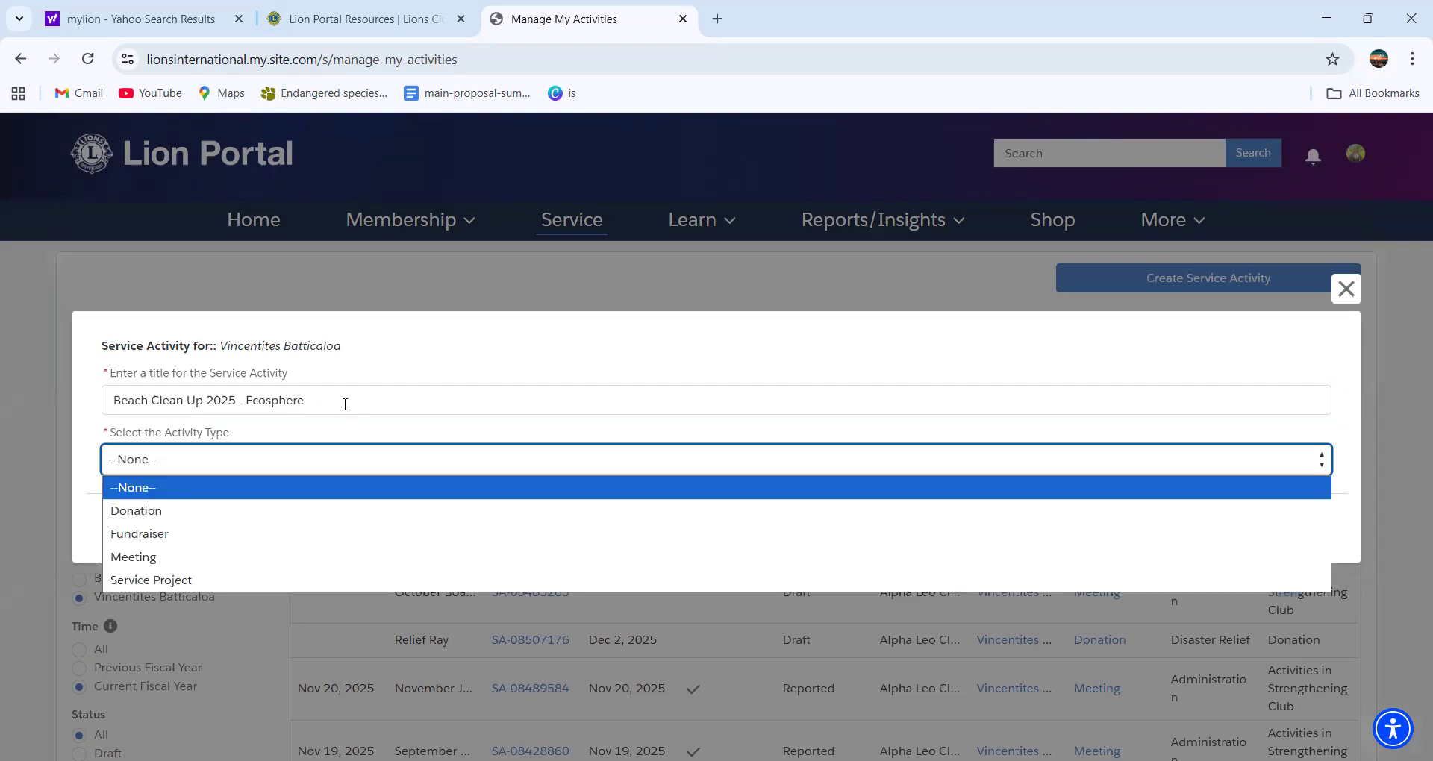
{"action": "left_click", "coordinate": [368, 388]}
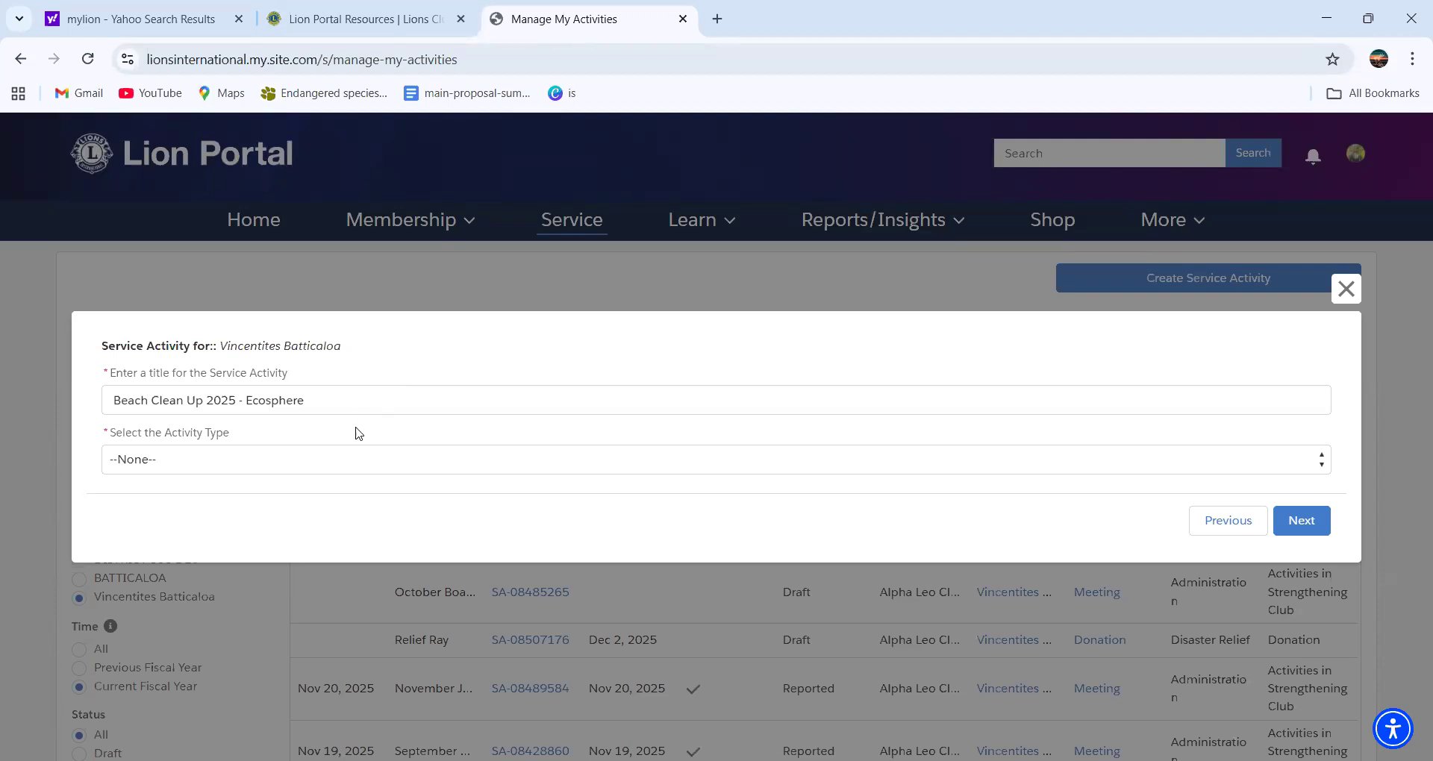
{"action": "left_click", "coordinate": [280, 457]}
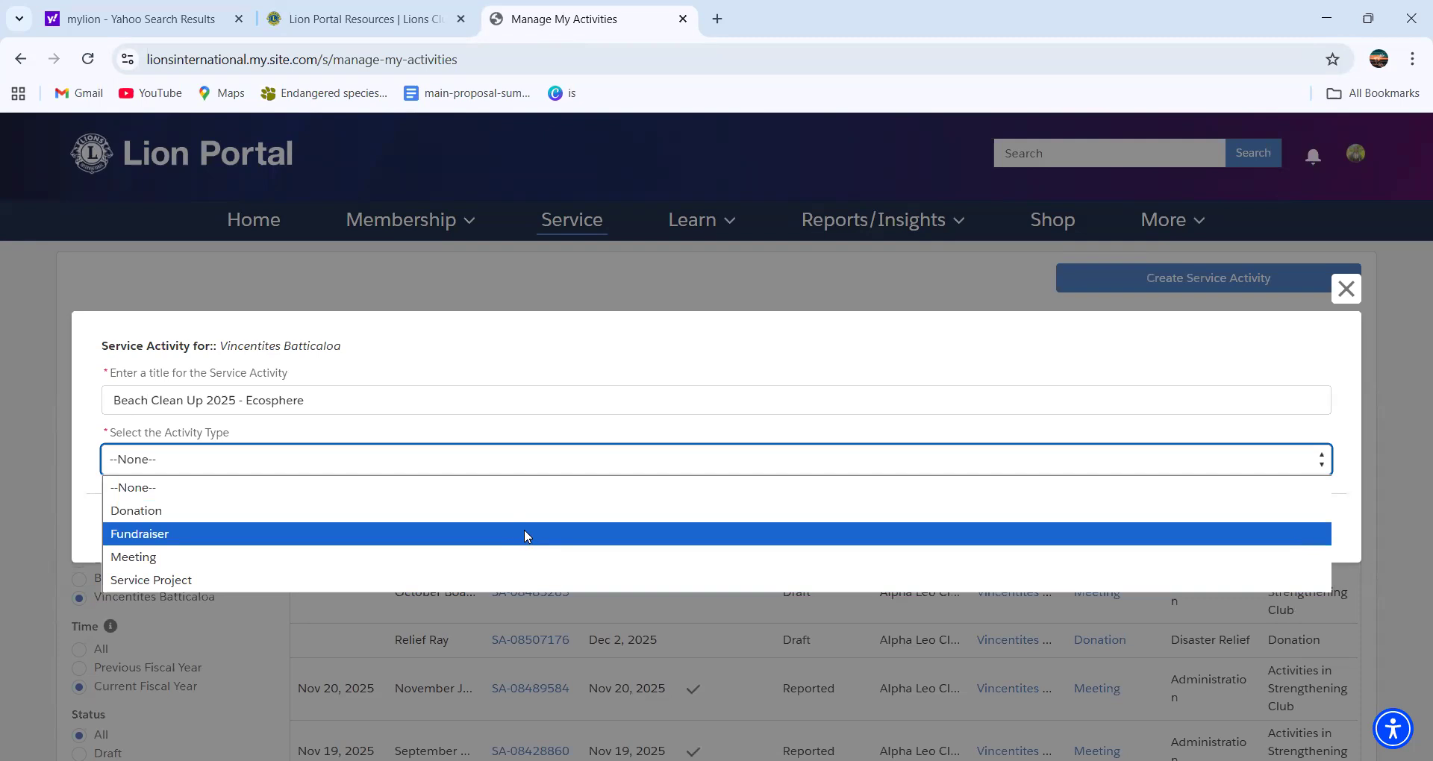
{"action": "left_click", "coordinate": [538, 579]}
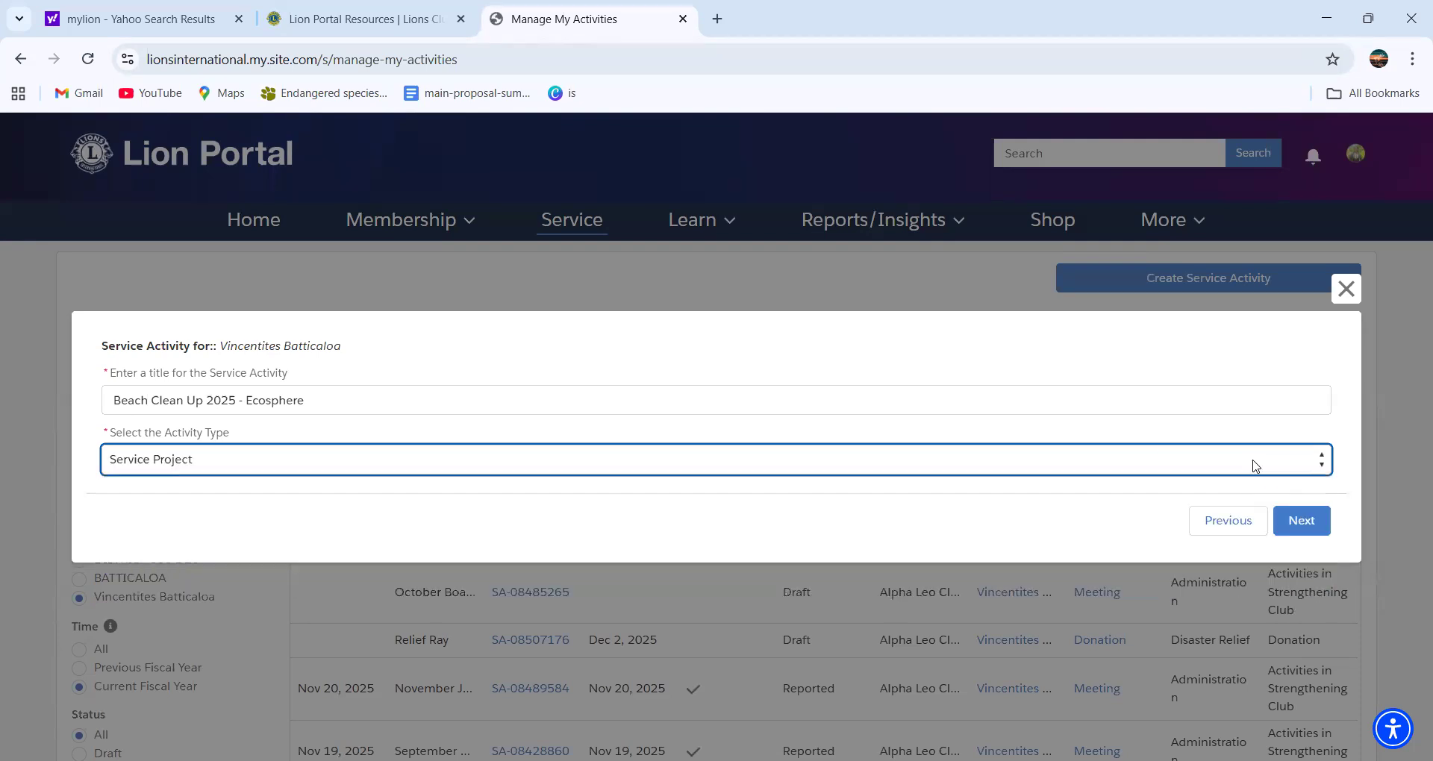
{"action": "left_click", "coordinate": [1292, 515]}
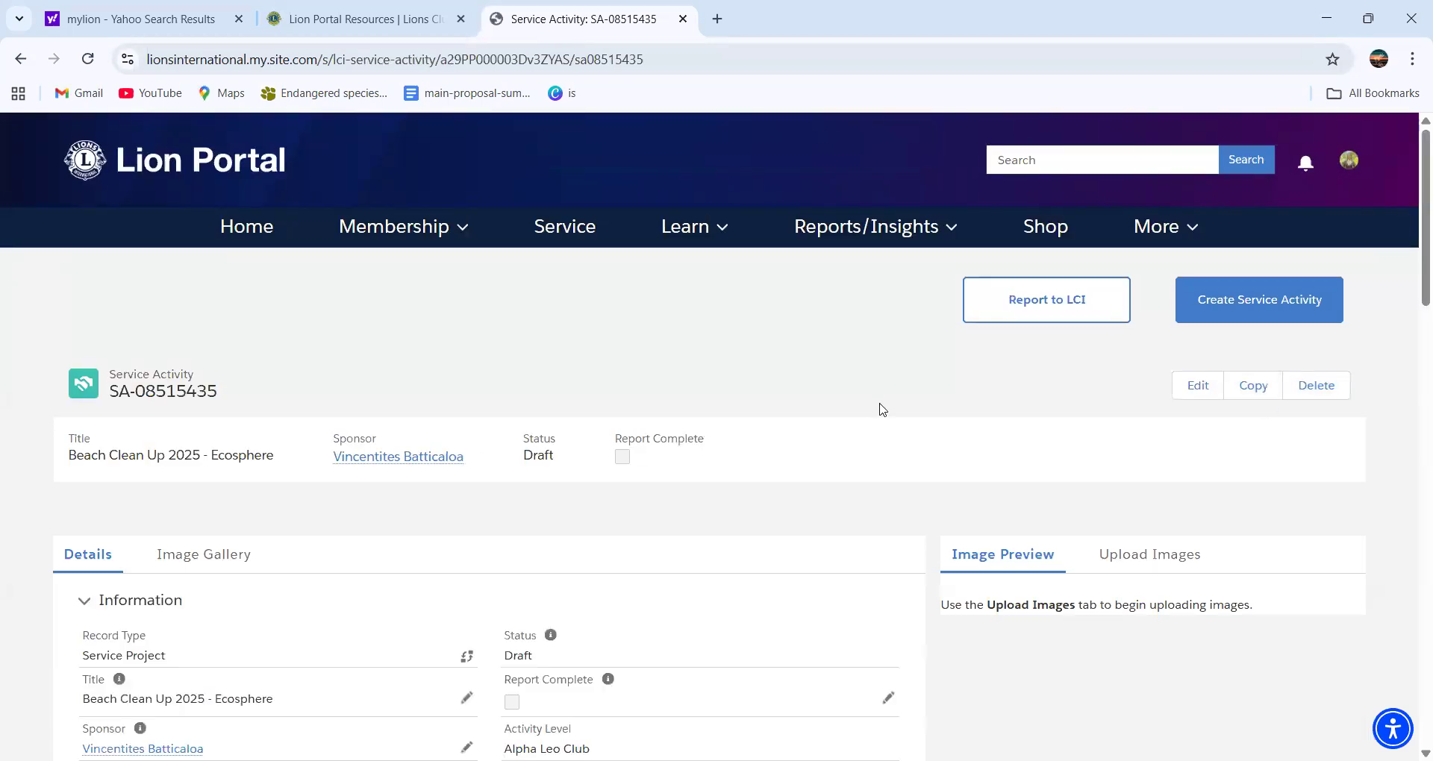
Step: Examine the new service activity's details, image gallery and sponsor summary
{"action": "scroll", "coordinate": [881, 407], "scroll_direction": "down", "scroll_amount": 4}
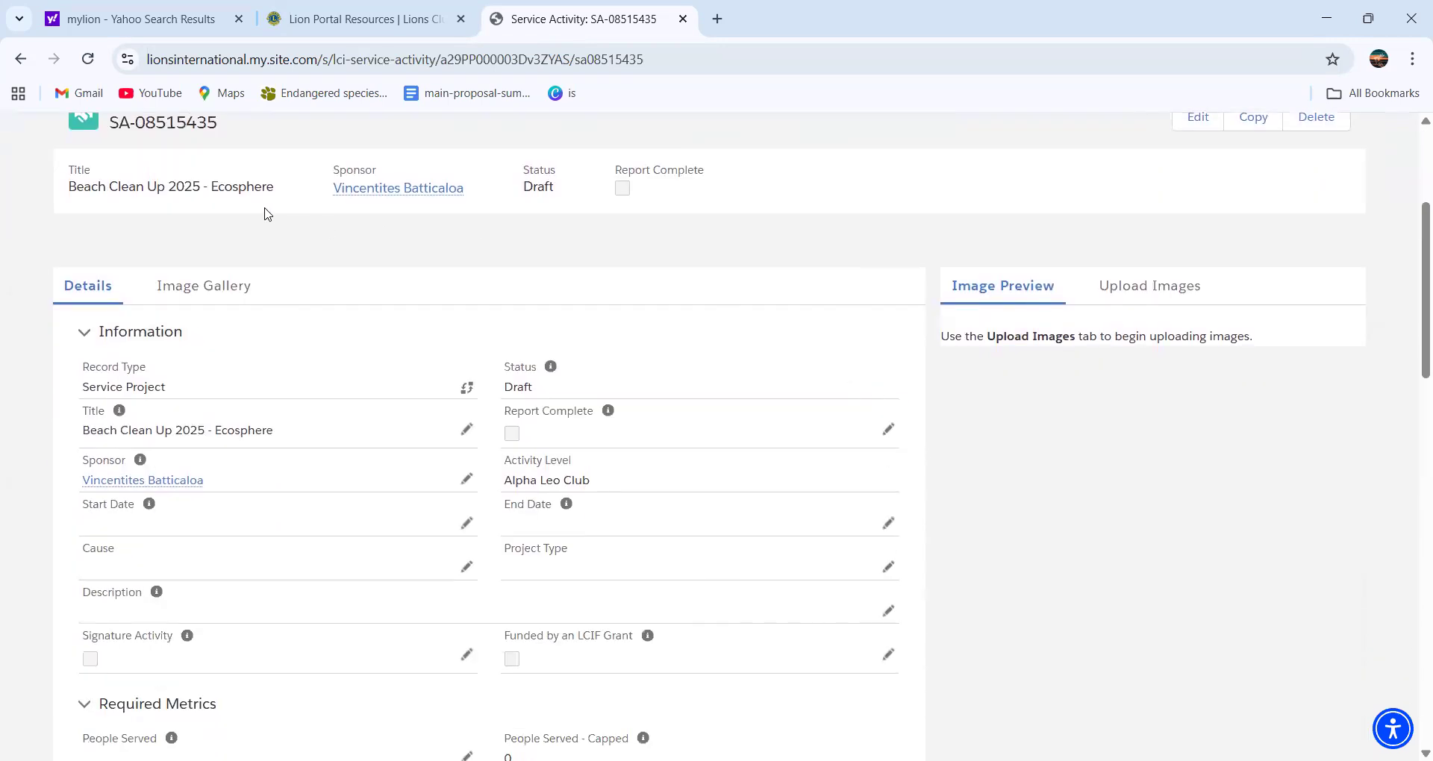
{"action": "scroll", "coordinate": [568, 369], "scroll_direction": "down", "scroll_amount": 2}
{"action": "scroll", "coordinate": [567, 369], "scroll_direction": "up", "scroll_amount": 1}
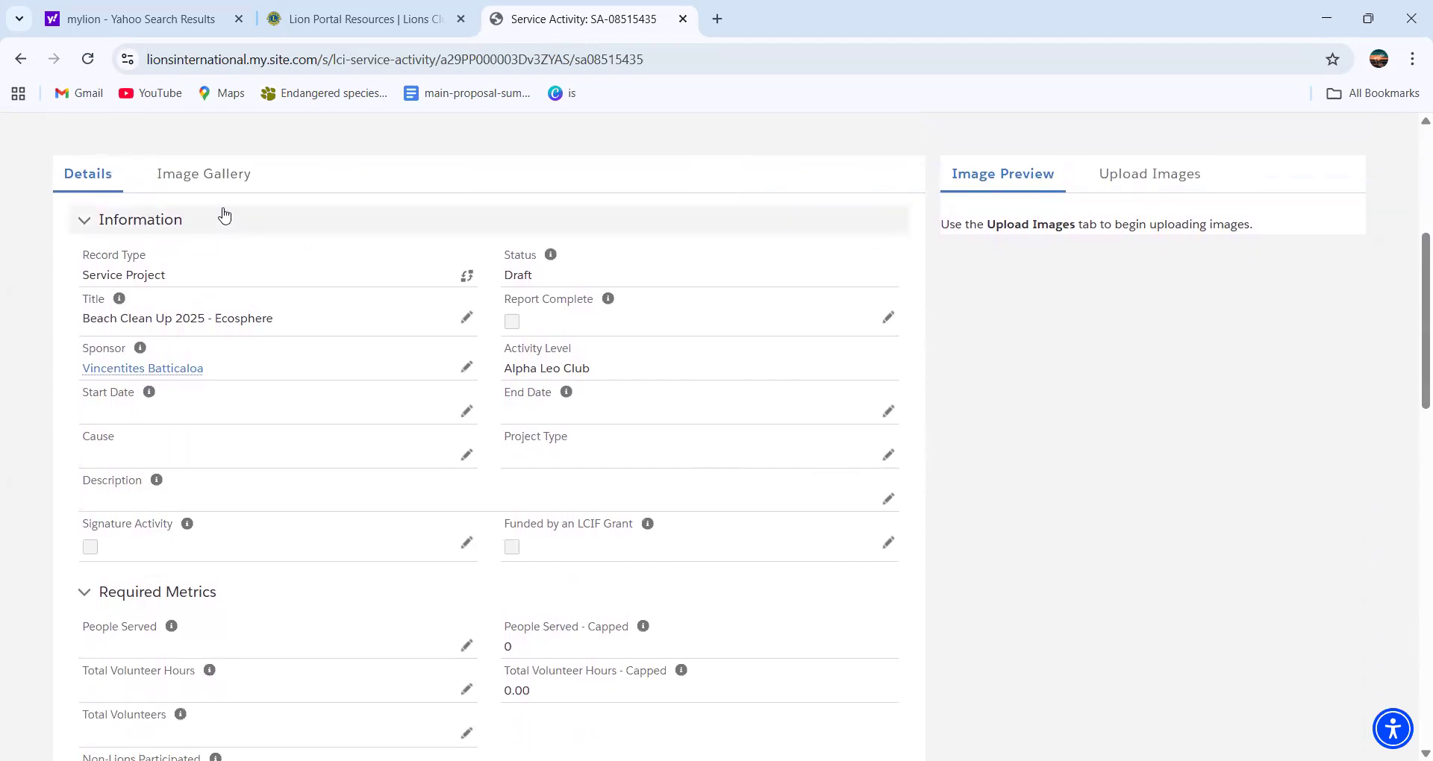
{"action": "left_click", "coordinate": [223, 184]}
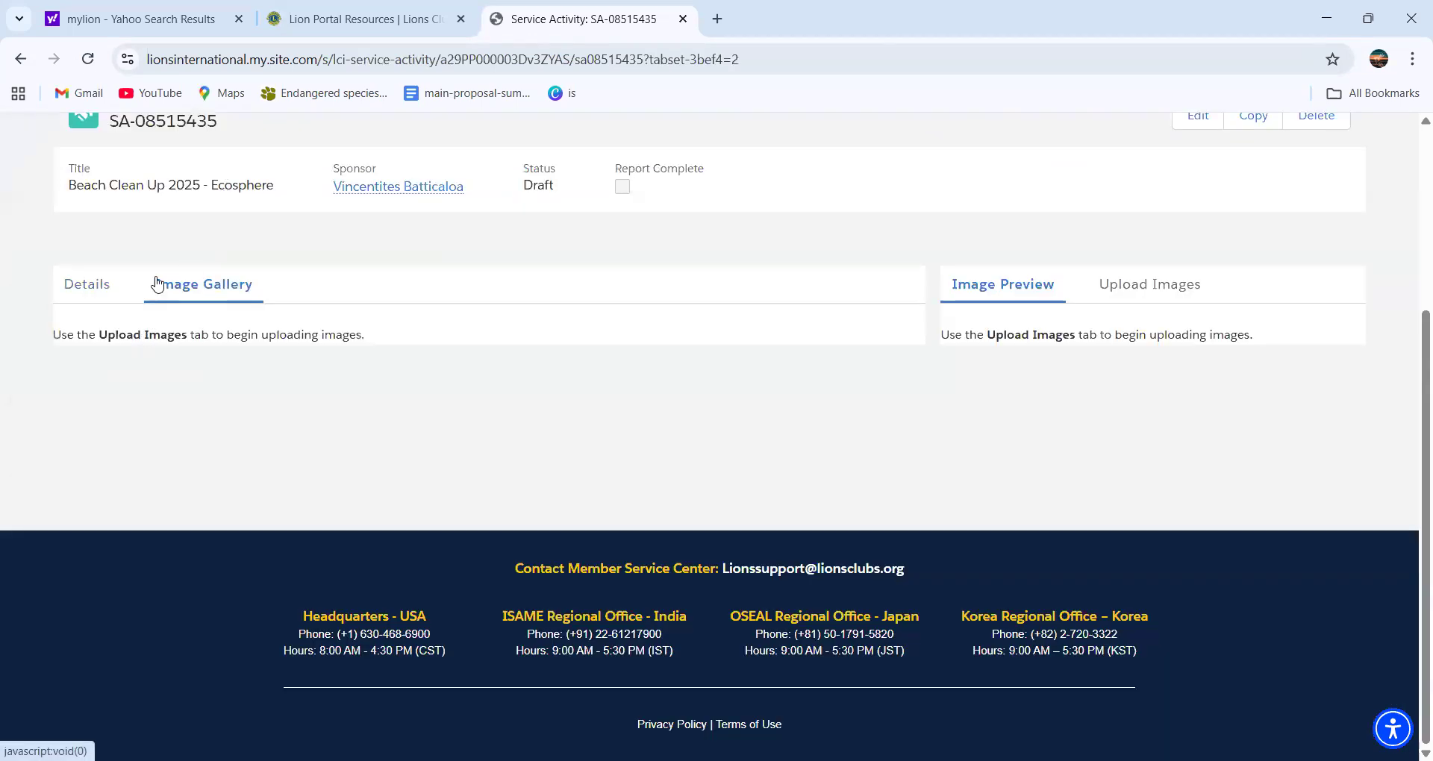
{"action": "left_click", "coordinate": [114, 277]}
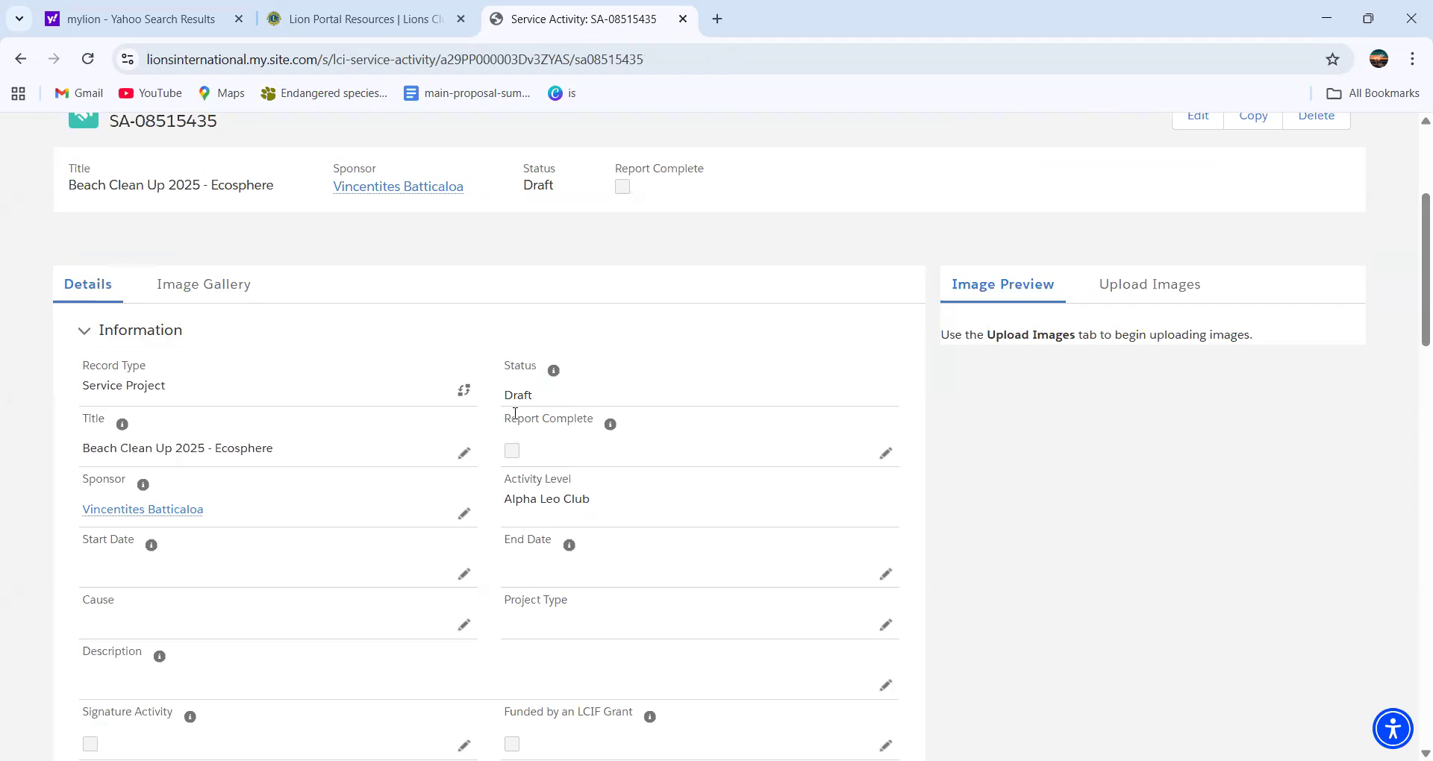
{"action": "scroll", "coordinate": [760, 253], "scroll_direction": "up", "scroll_amount": 1}
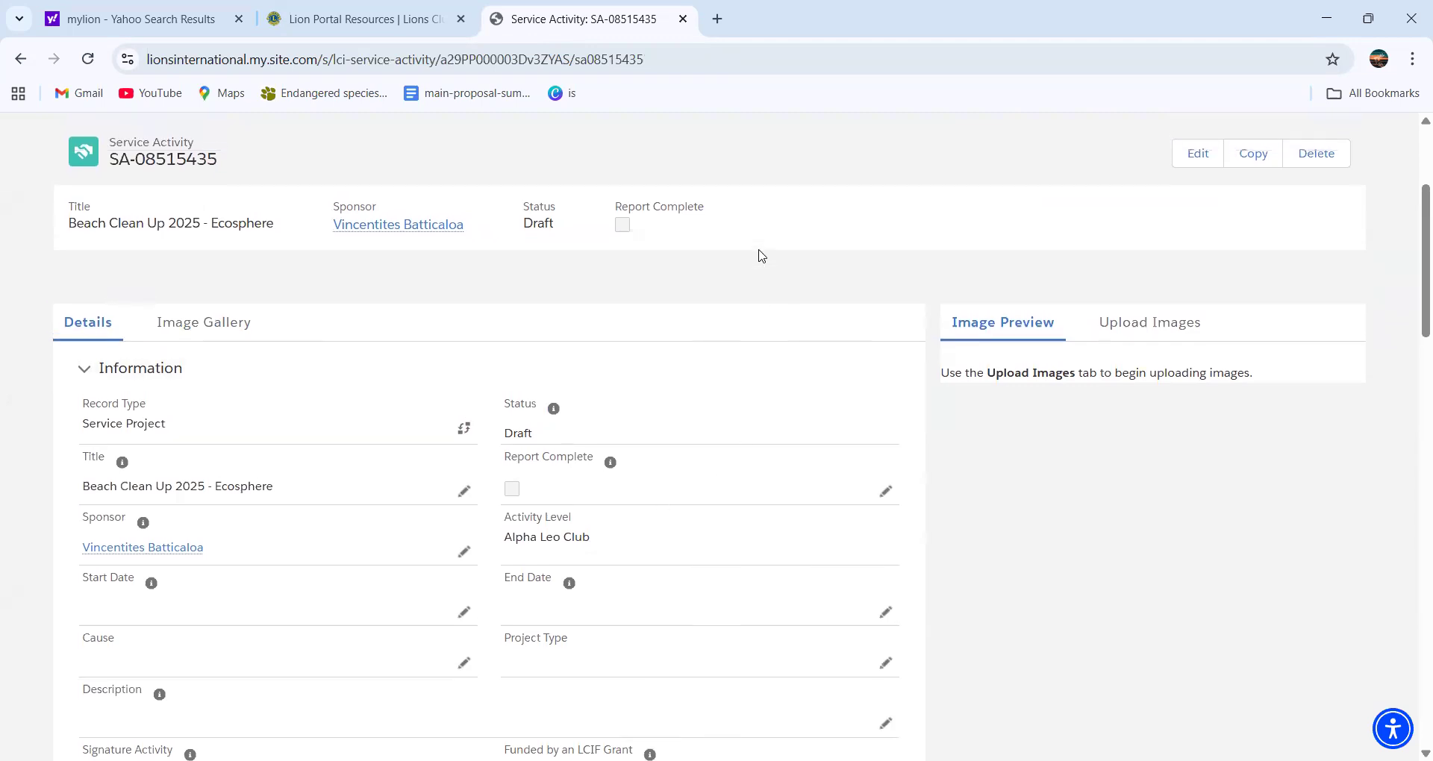
{"action": "scroll", "coordinate": [760, 253], "scroll_direction": "up", "scroll_amount": 1}
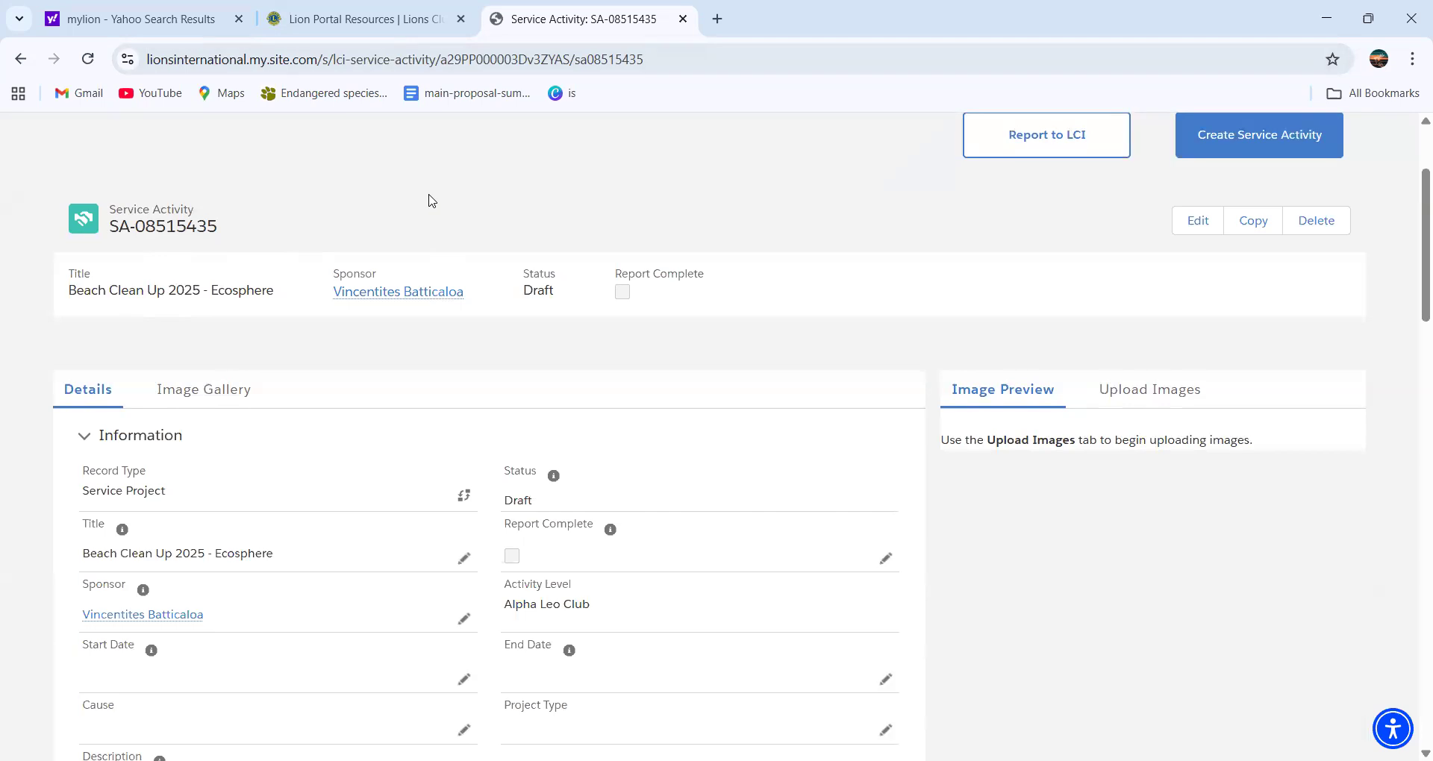
{"action": "scroll", "coordinate": [430, 200], "scroll_direction": "down", "scroll_amount": 1}
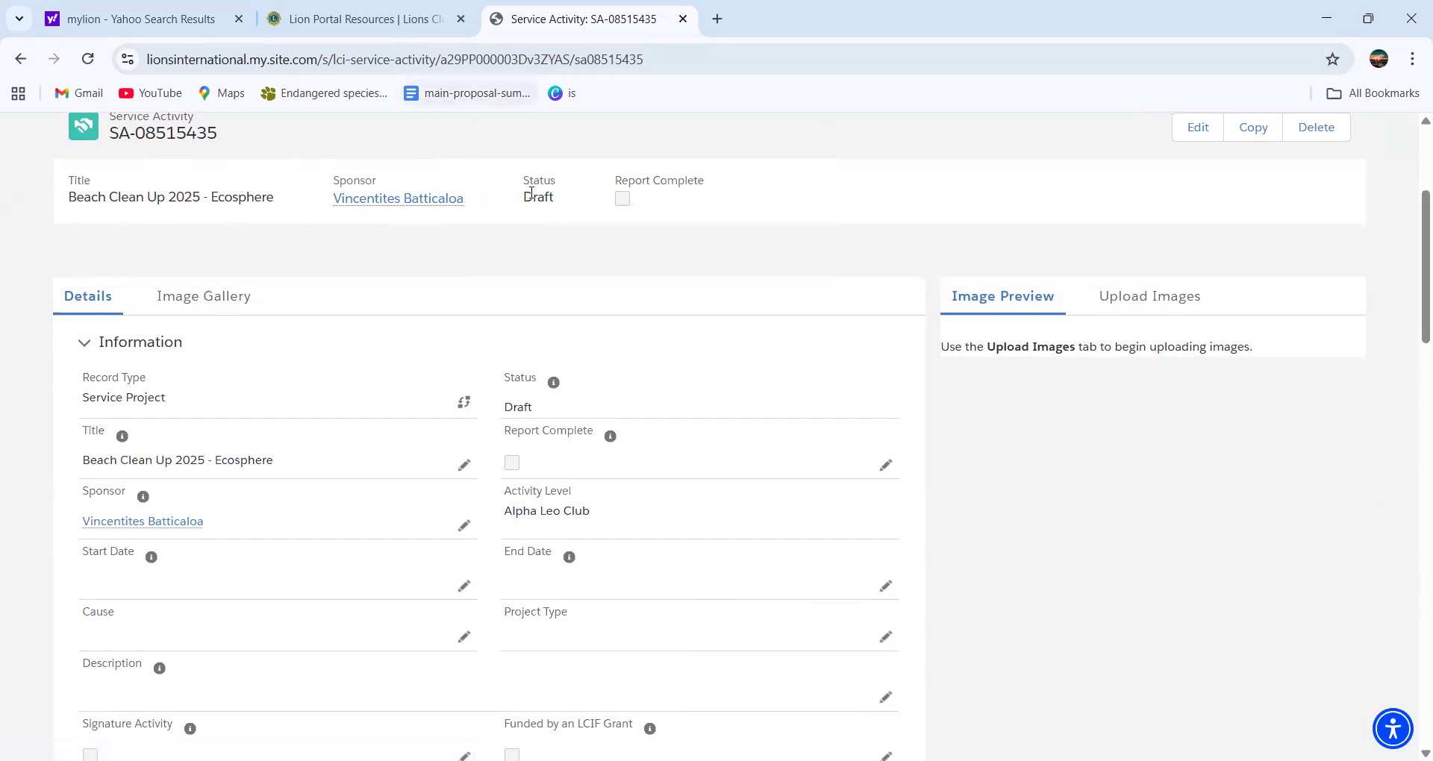
{"action": "mouse_move", "coordinate": [437, 202]}
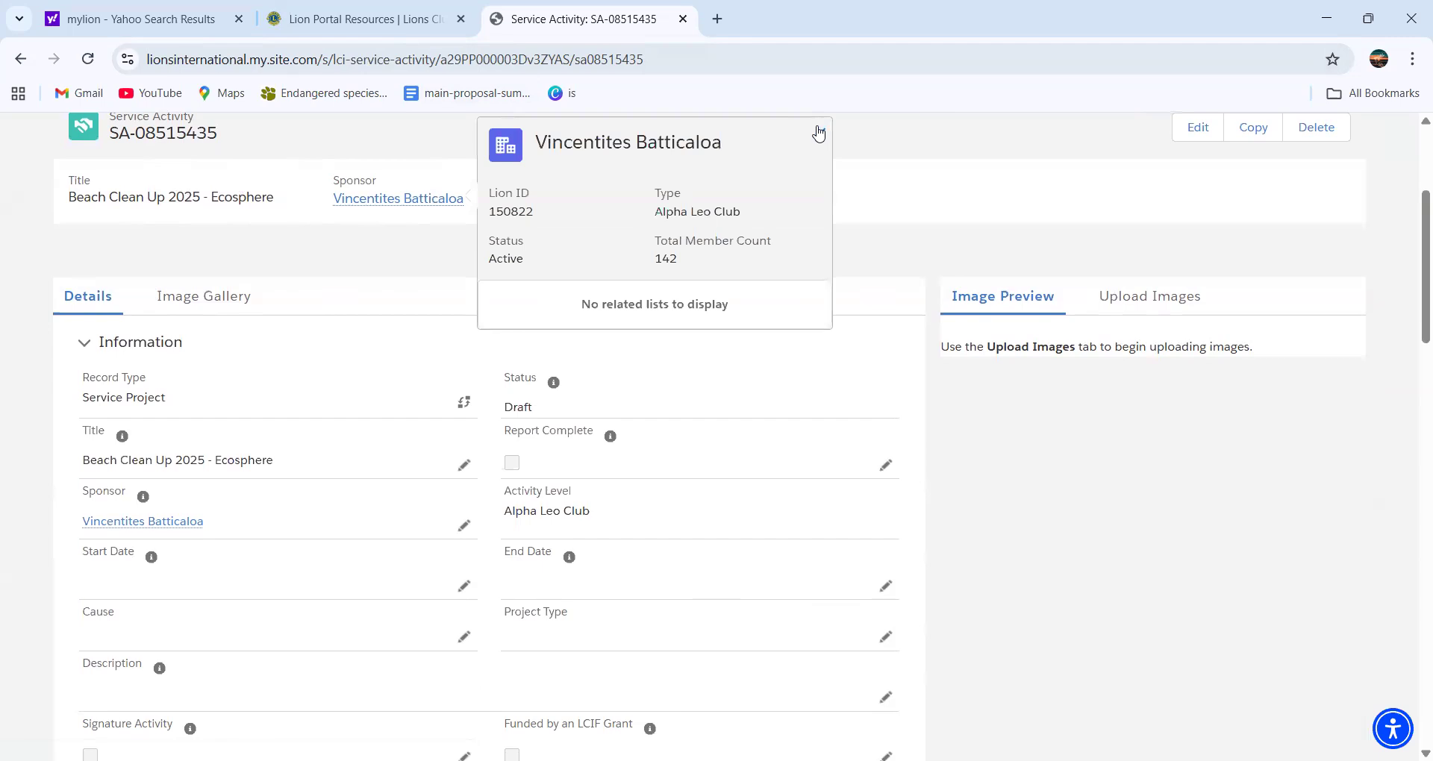
{"action": "left_click", "coordinate": [819, 132]}
Step: Set the service activity's start date to 12/2/2025 and dismiss the site's location permission request
{"action": "scroll", "coordinate": [490, 326], "scroll_direction": "down", "scroll_amount": 1}
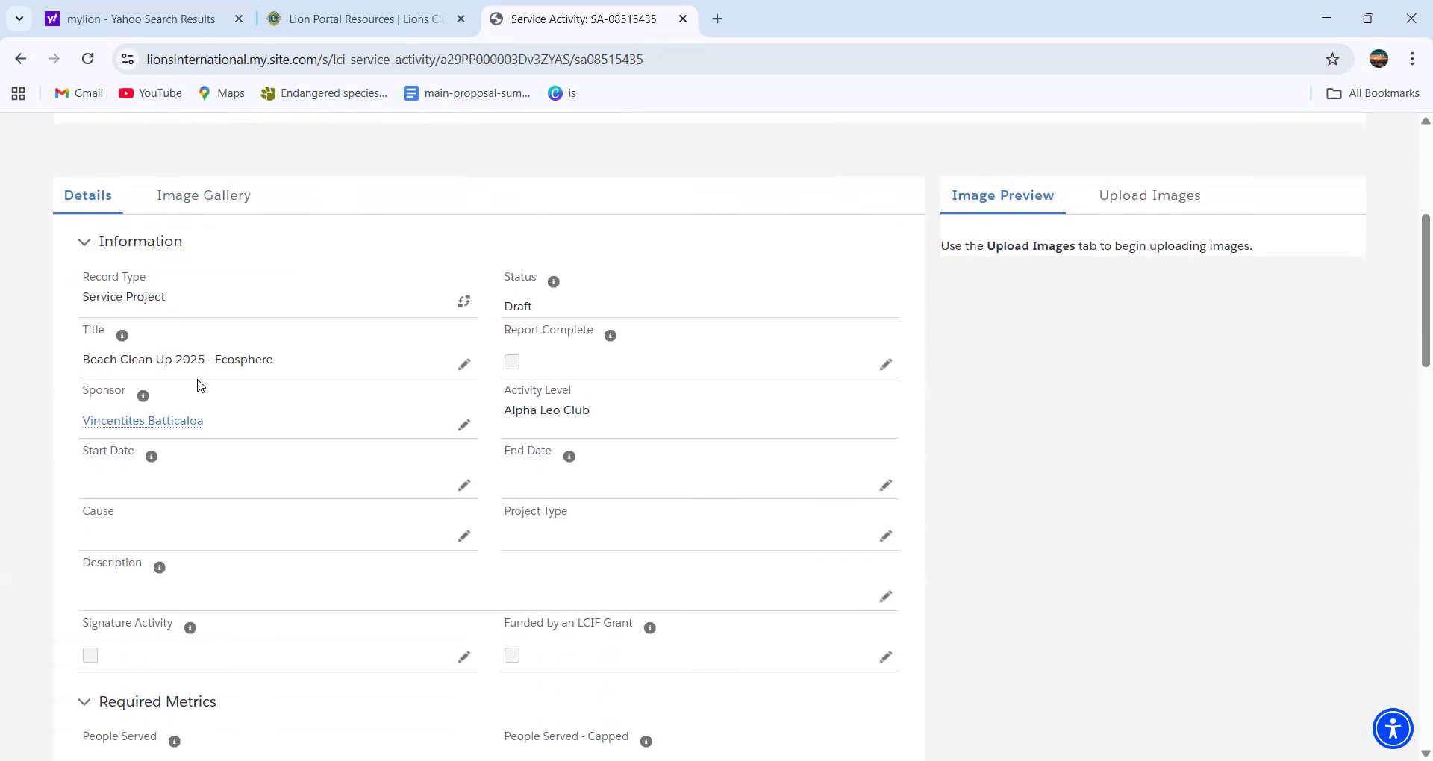
{"action": "scroll", "coordinate": [200, 386], "scroll_direction": "down", "scroll_amount": 1}
{"action": "scroll", "coordinate": [200, 386], "scroll_direction": "down", "scroll_amount": 1}
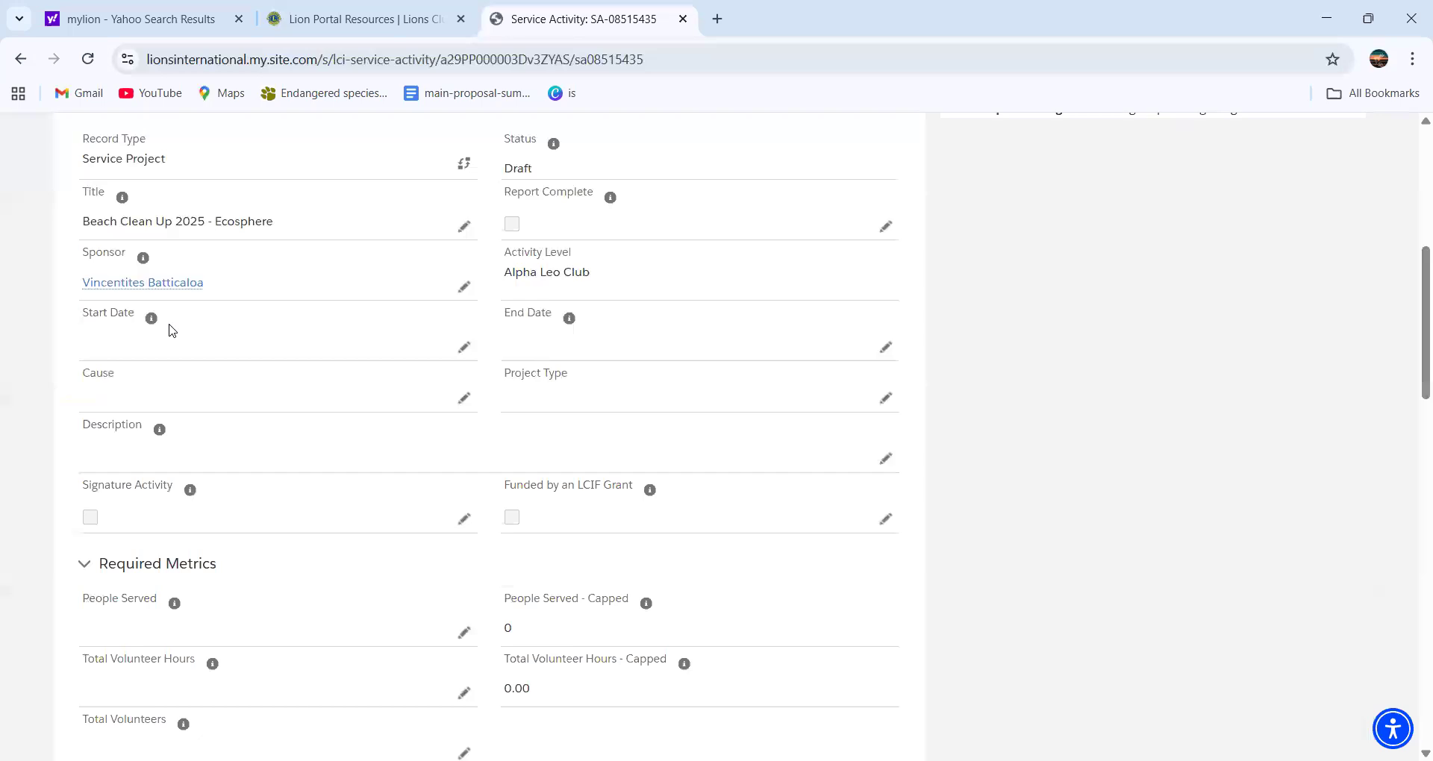
{"action": "mouse_move", "coordinate": [150, 330]}
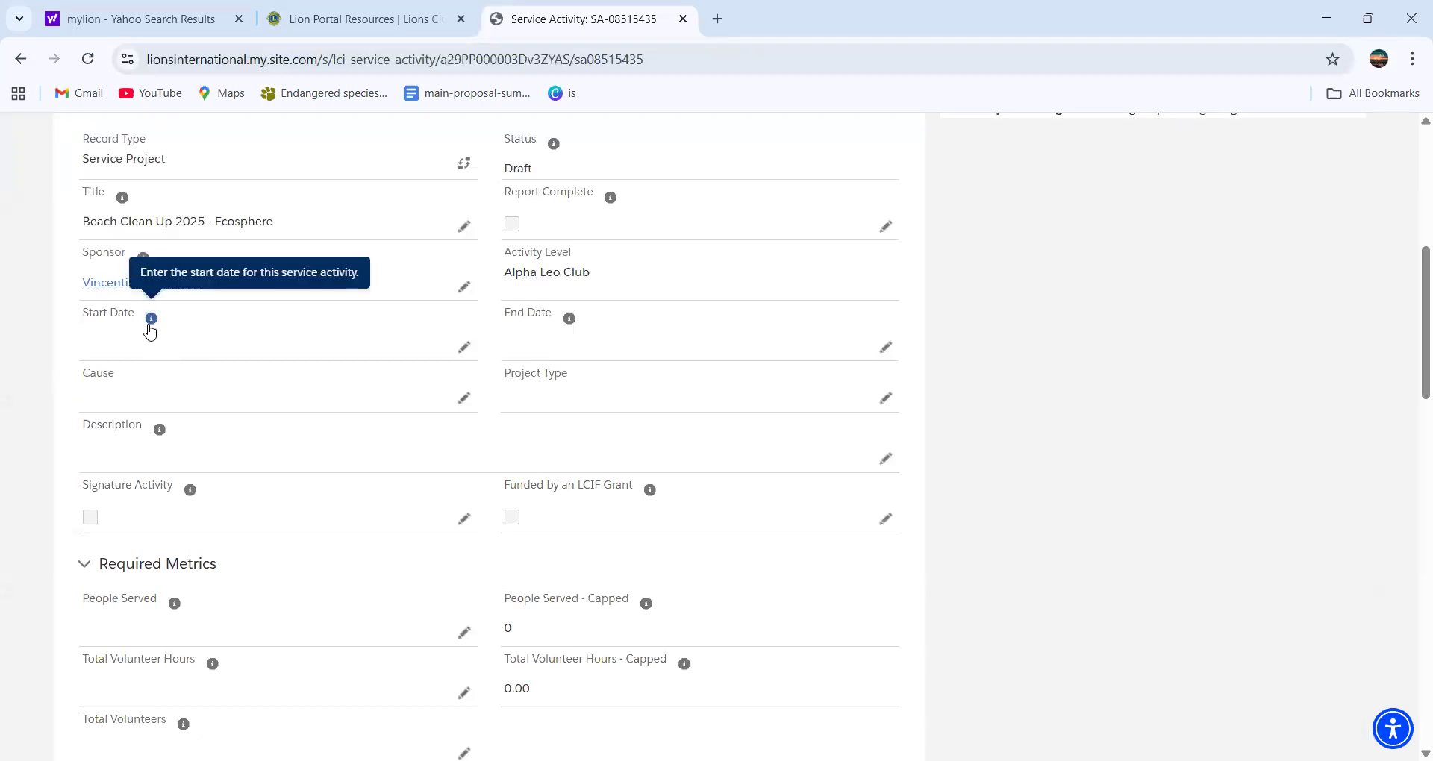
{"action": "left_click", "coordinate": [463, 347]}
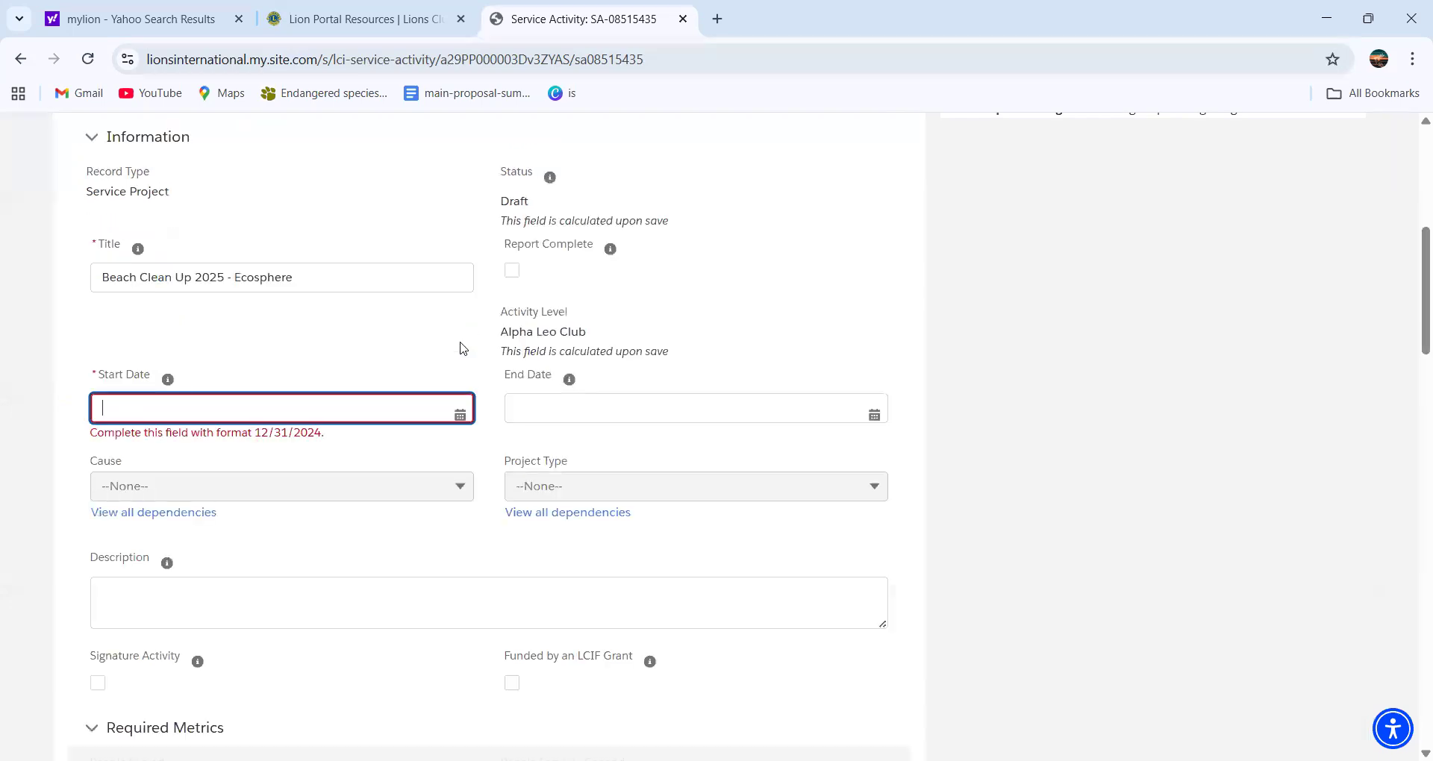
{"action": "left_click", "coordinate": [441, 413]}
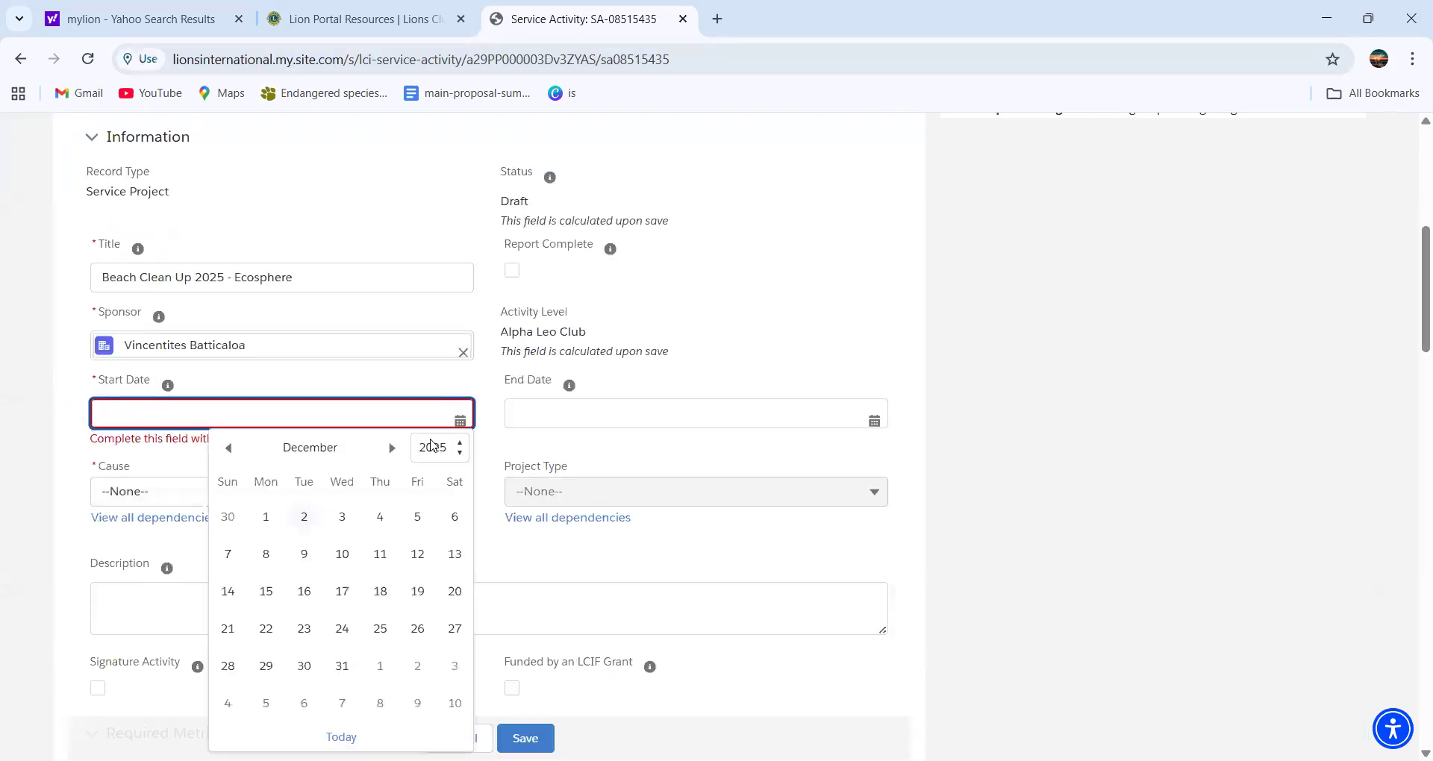
{"action": "left_click", "coordinate": [467, 412]}
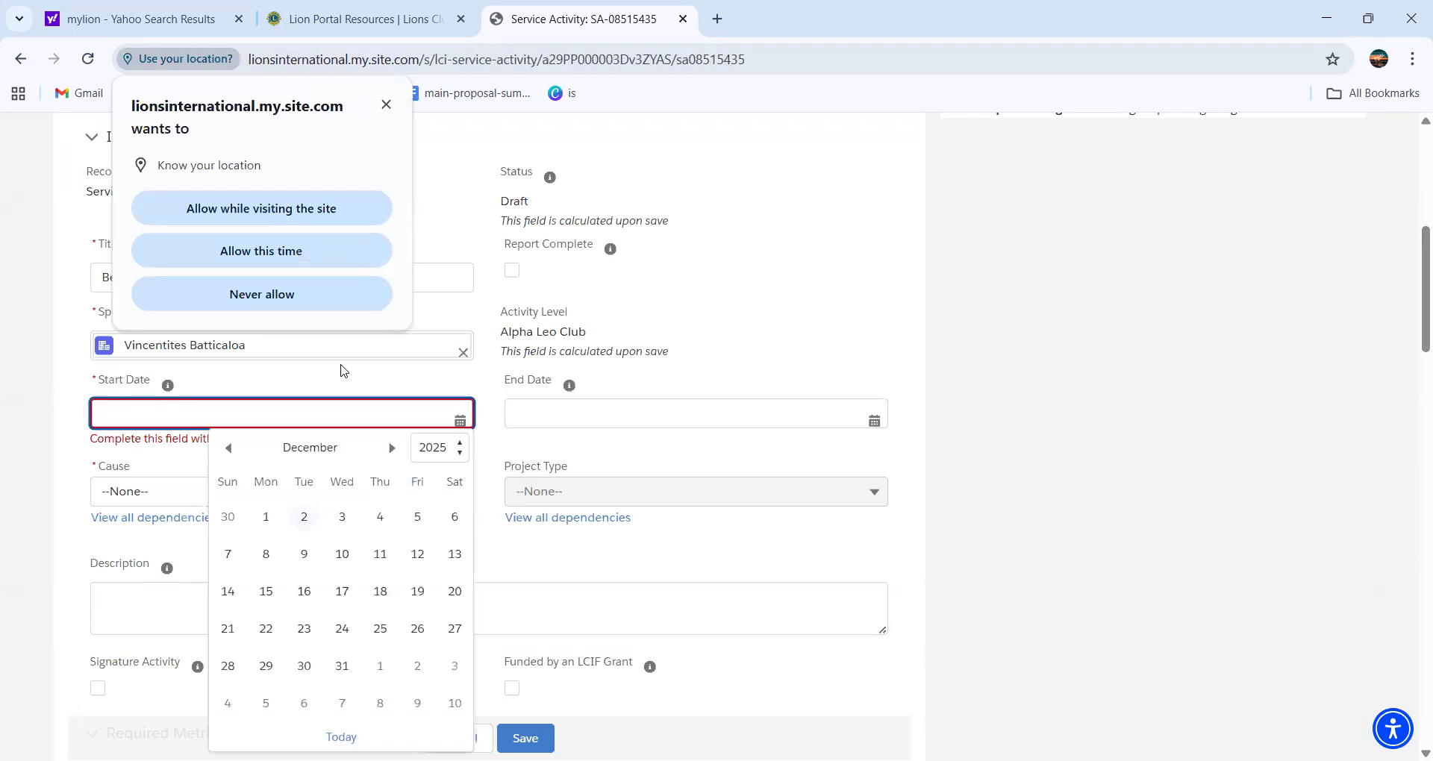
{"action": "left_click", "coordinate": [305, 517]}
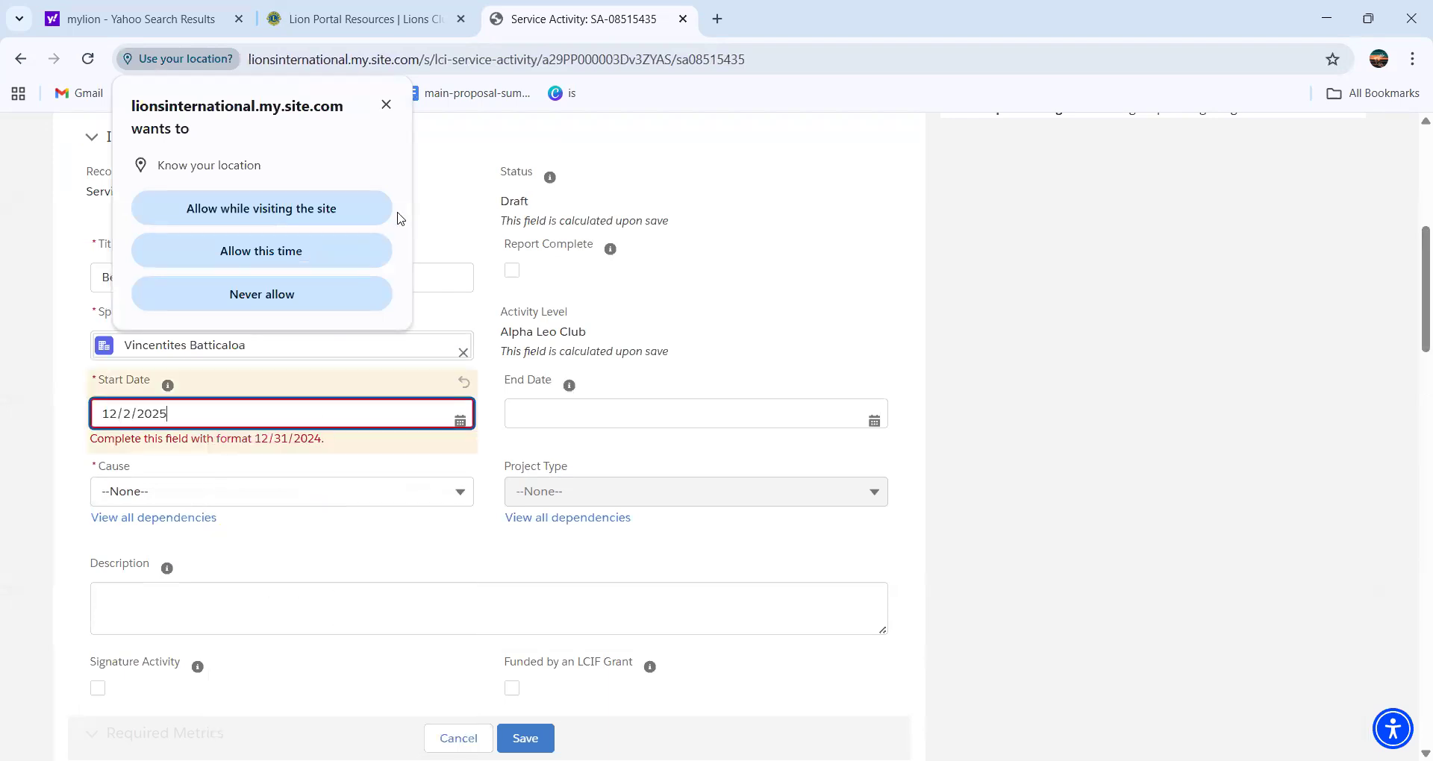
{"action": "left_click", "coordinate": [386, 104]}
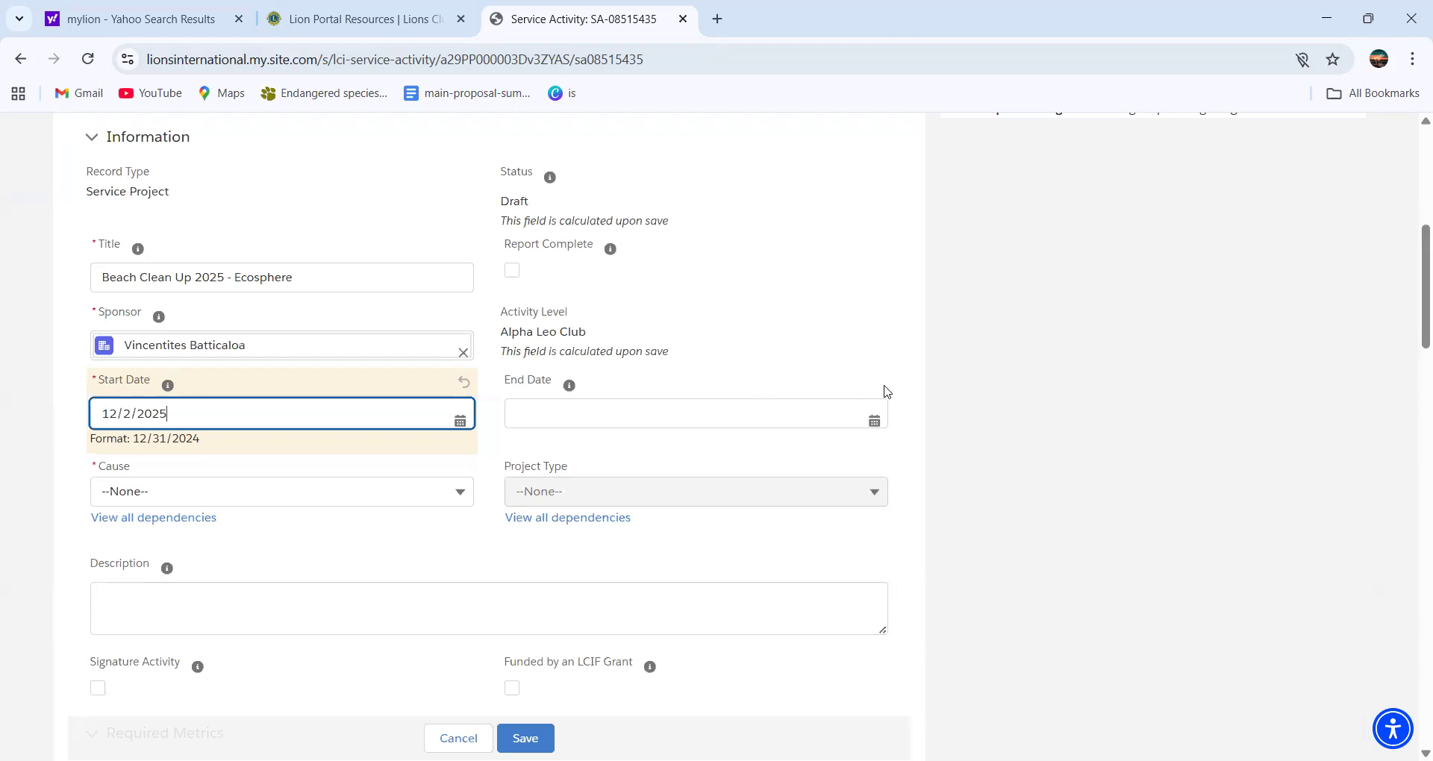
Step: Set the service activity's end date to 12/2/2025
{"action": "left_click", "coordinate": [865, 419]}
{"action": "left_click", "coordinate": [866, 420]}
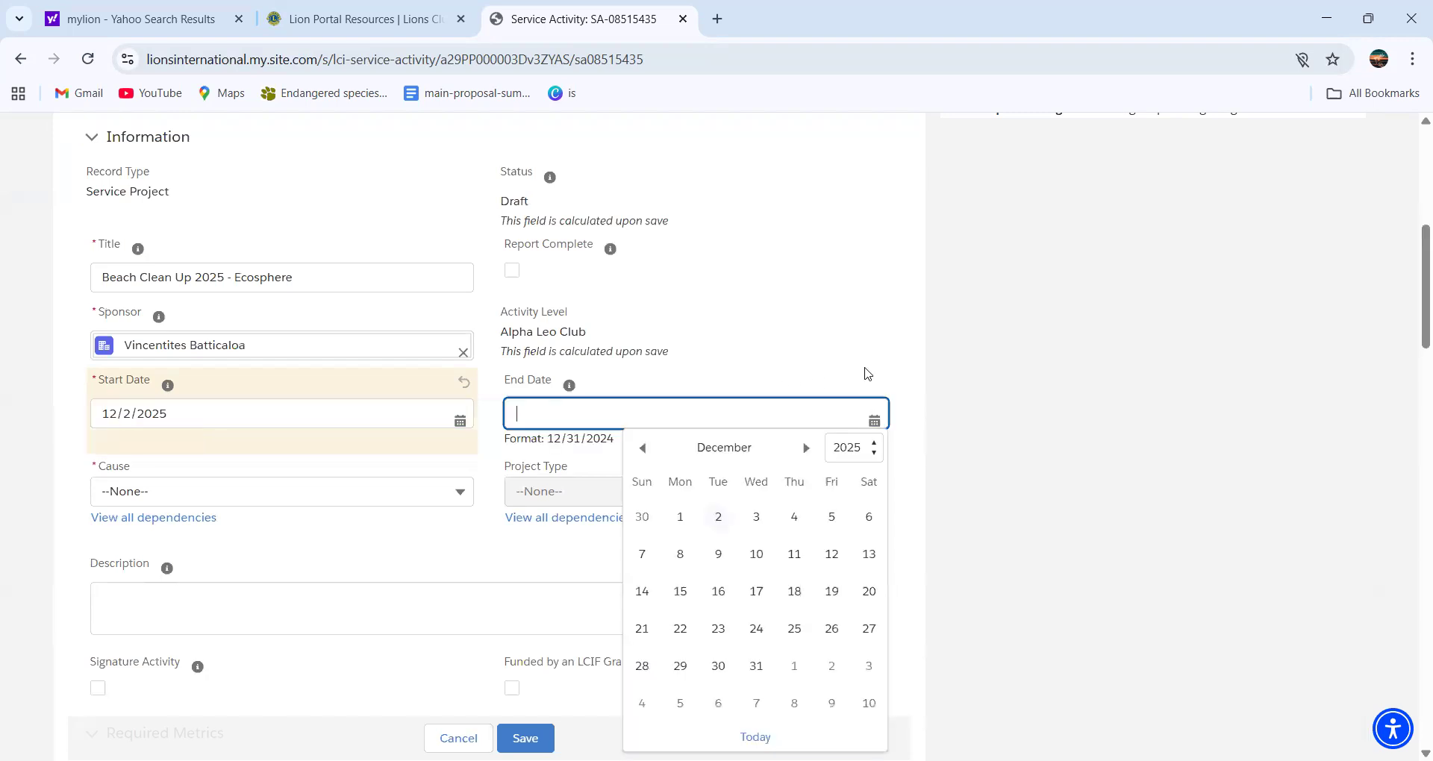
{"action": "scroll", "coordinate": [867, 415], "scroll_direction": "down", "scroll_amount": 2}
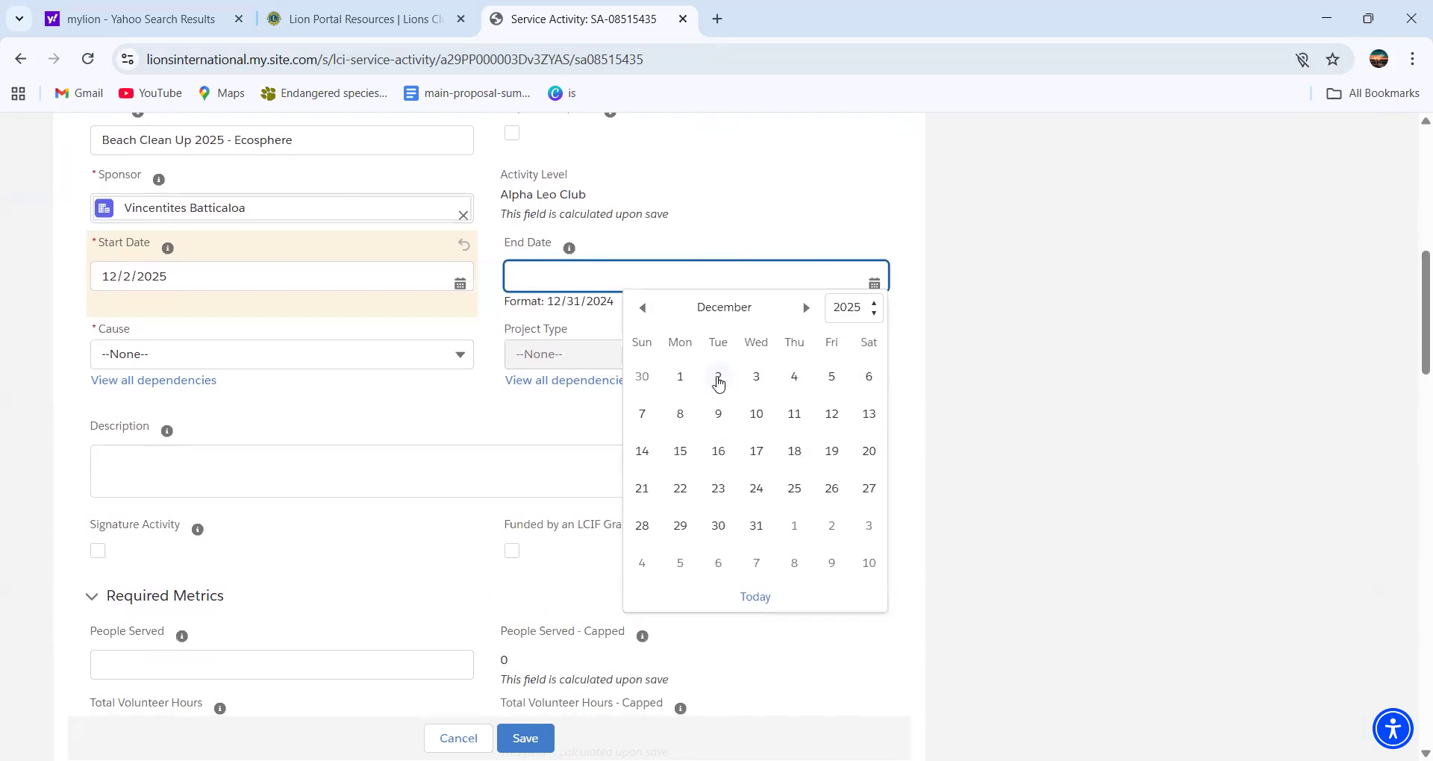
{"action": "left_click", "coordinate": [721, 377]}
{"action": "scroll", "coordinate": [672, 341], "scroll_direction": "up", "scroll_amount": 1}
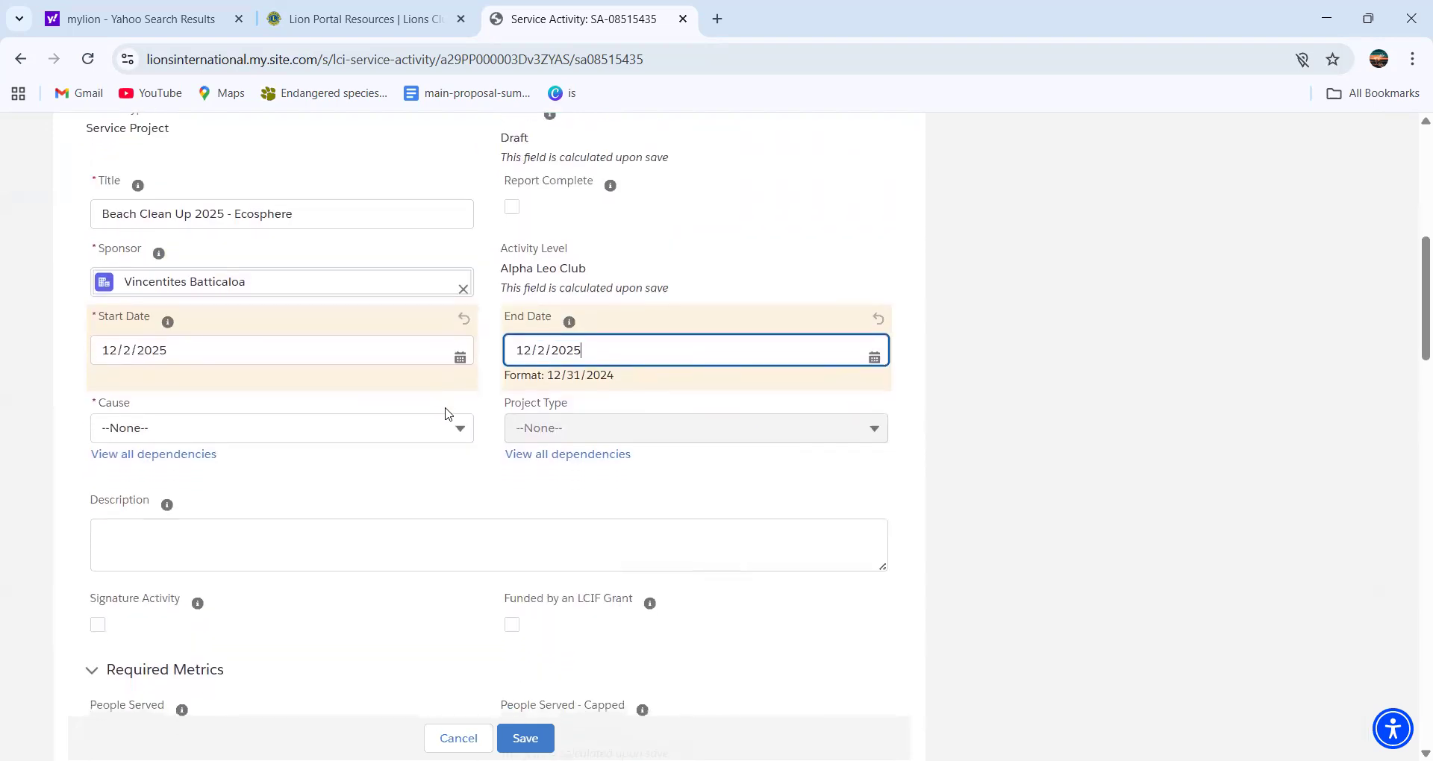
Step: Review the available causes and choose Environment as the service activity's cause
{"action": "scroll", "coordinate": [450, 446], "scroll_direction": "down", "scroll_amount": 1}
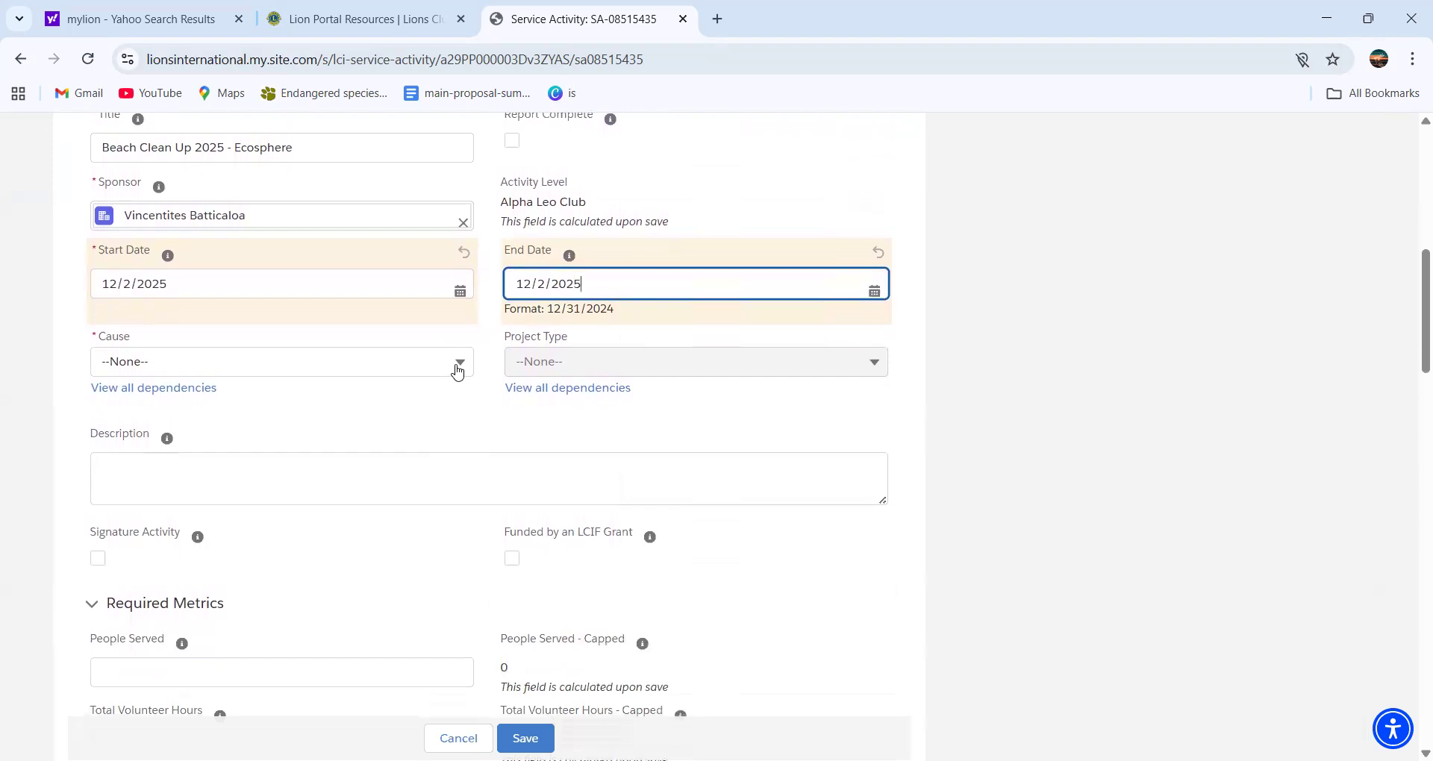
{"action": "left_click", "coordinate": [458, 363]}
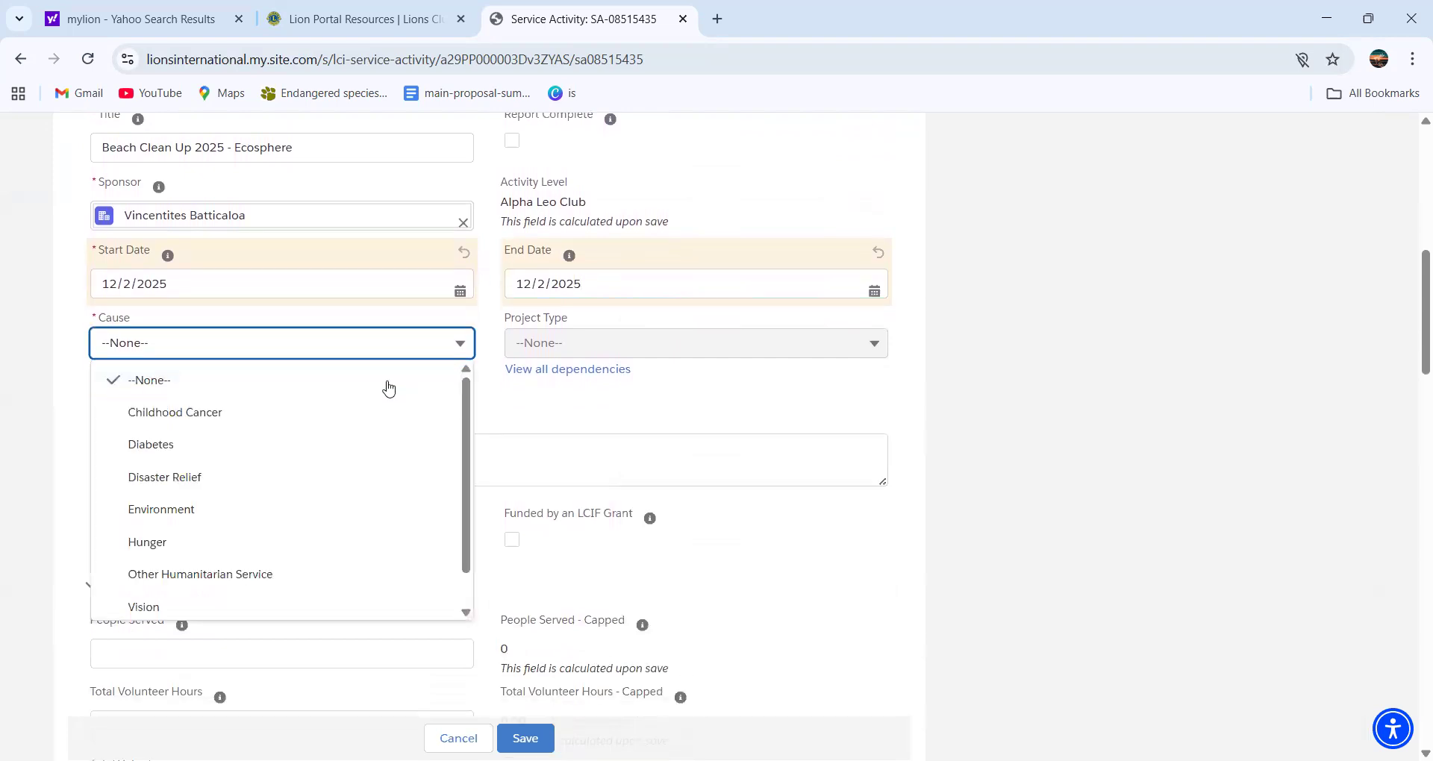
{"action": "scroll", "coordinate": [371, 400], "scroll_direction": "down", "scroll_amount": 1}
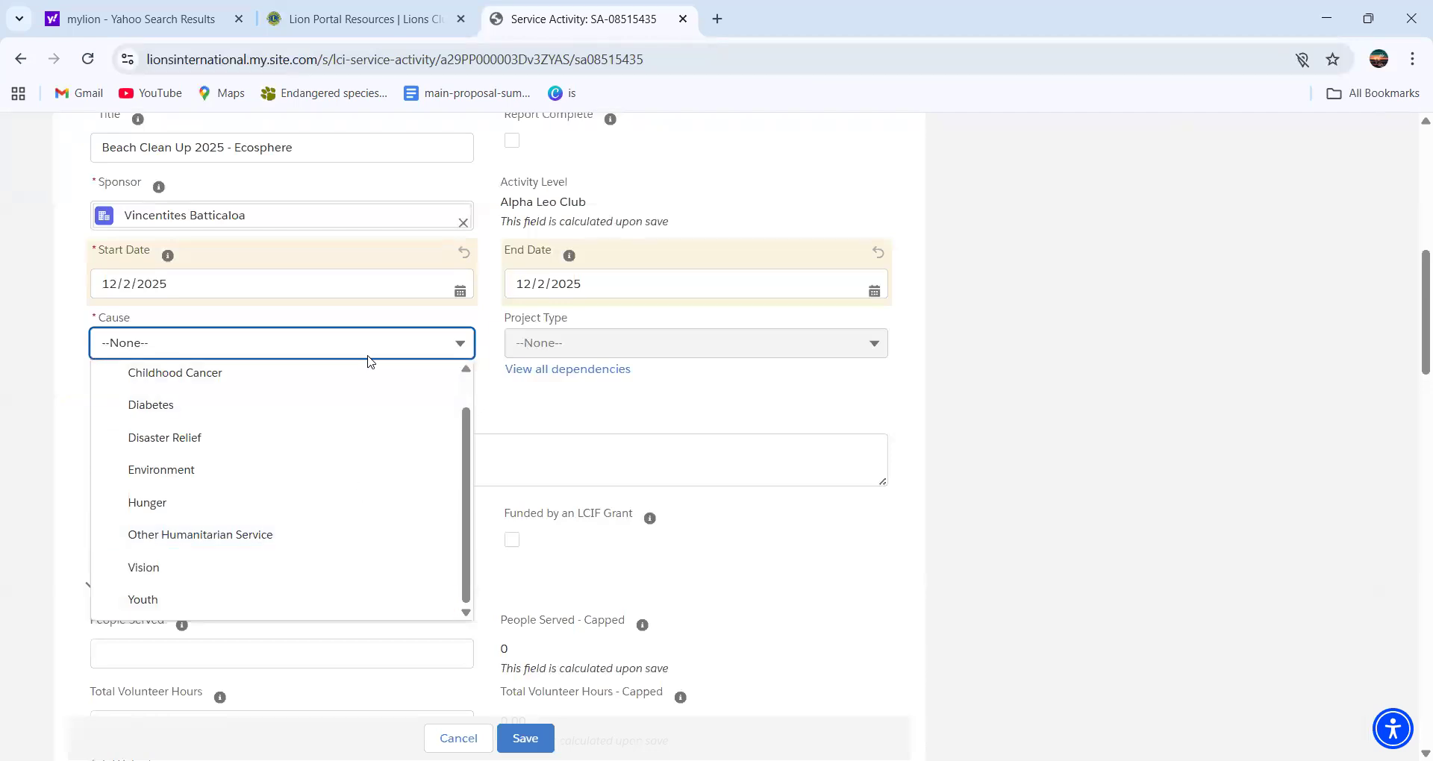
{"action": "scroll", "coordinate": [375, 382], "scroll_direction": "up", "scroll_amount": 1}
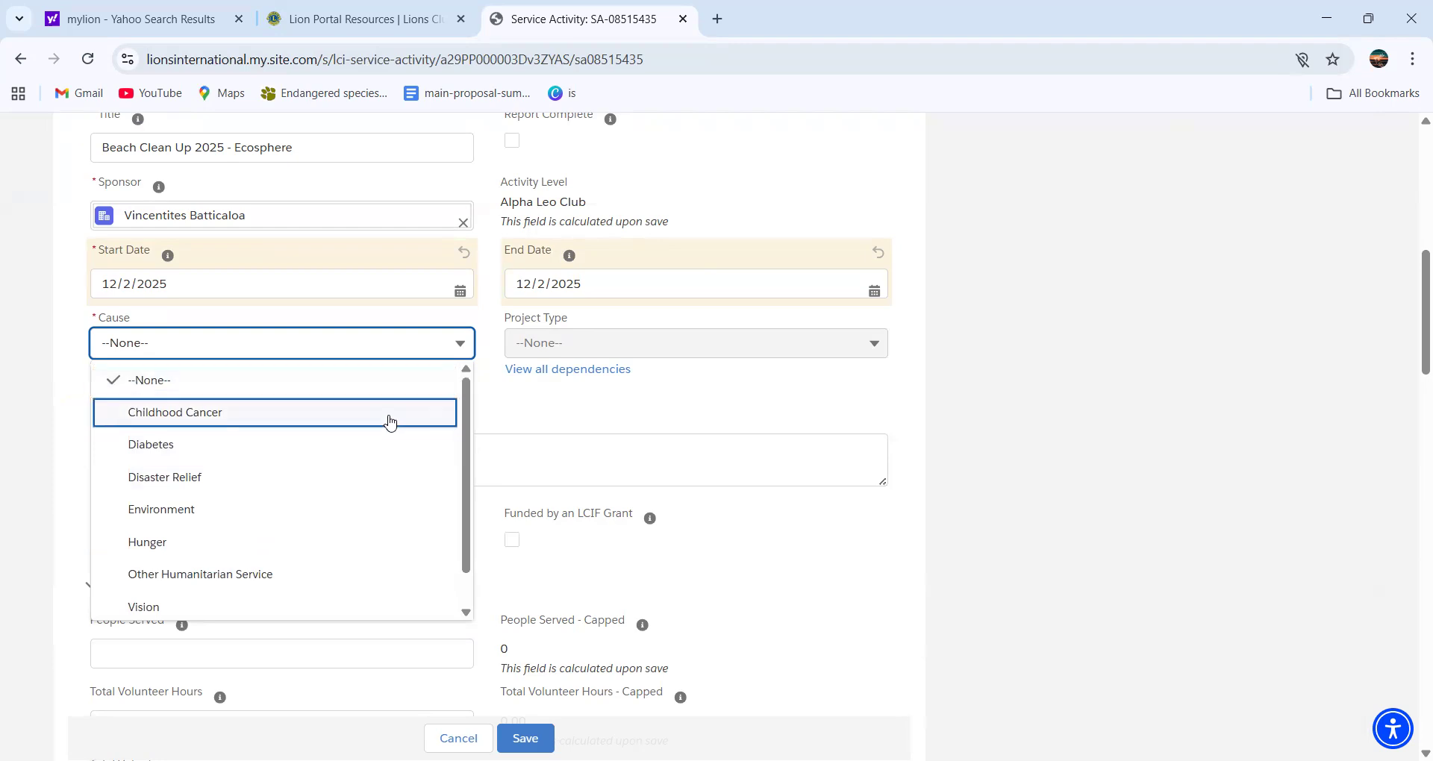
{"action": "scroll", "coordinate": [395, 528], "scroll_direction": "down", "scroll_amount": 2}
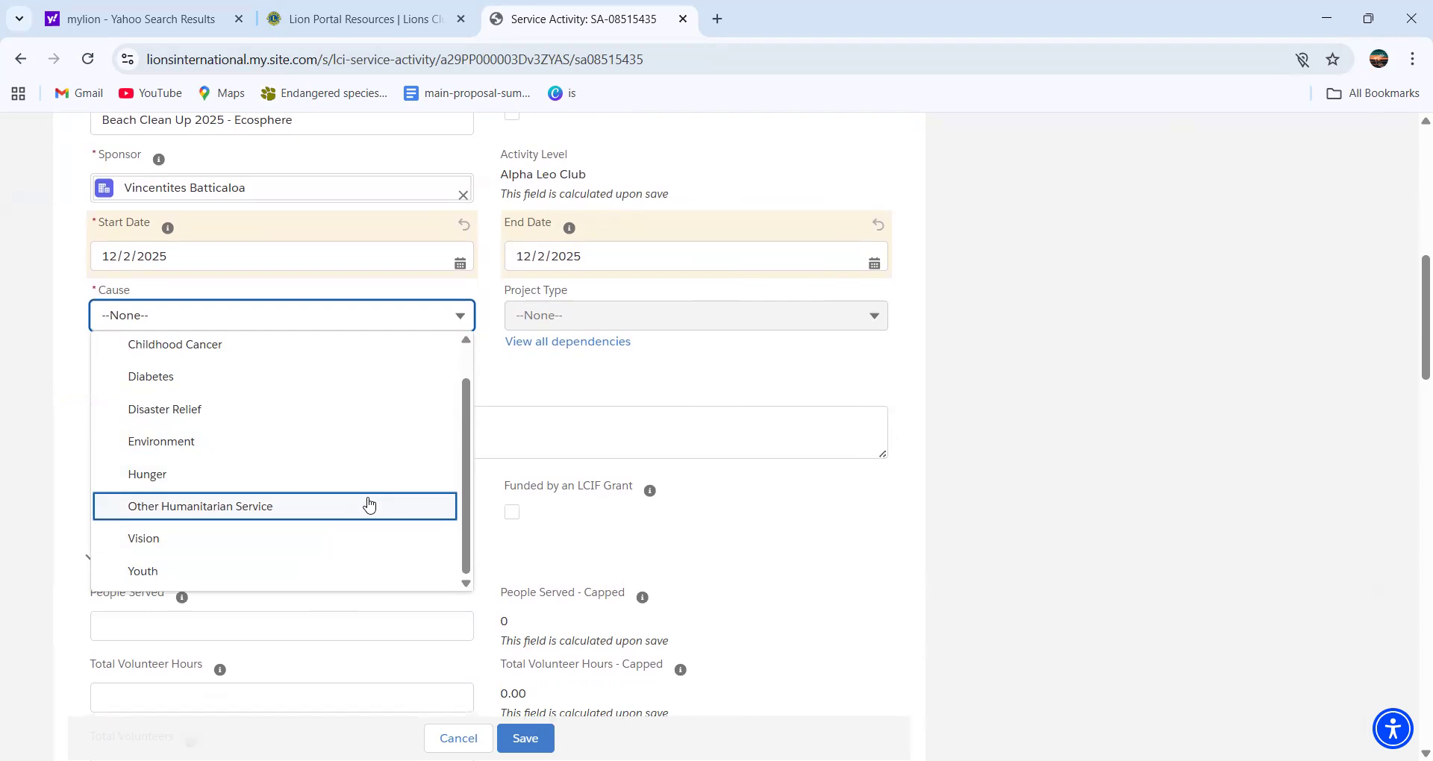
{"action": "scroll", "coordinate": [368, 506], "scroll_direction": "up", "scroll_amount": 1}
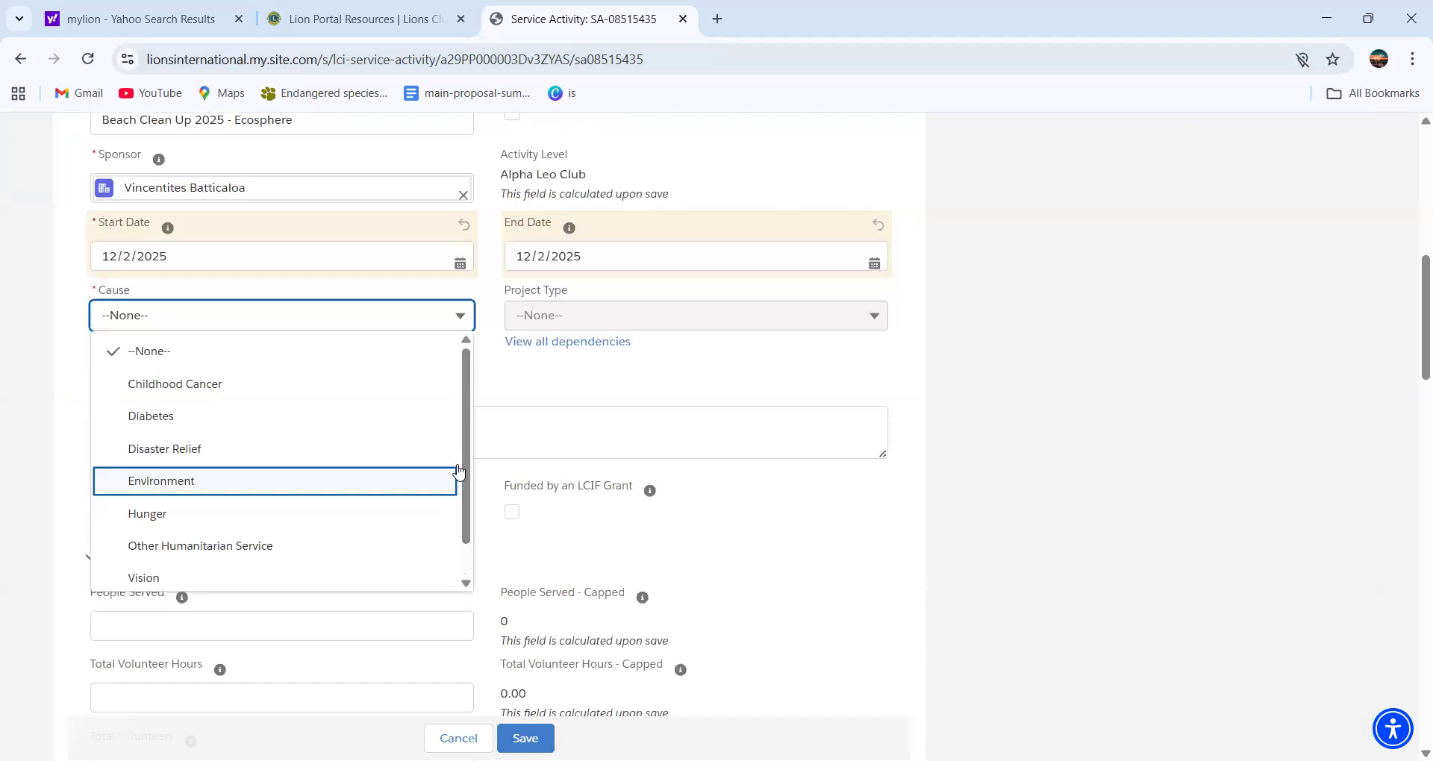
{"action": "key", "text": "Up"}
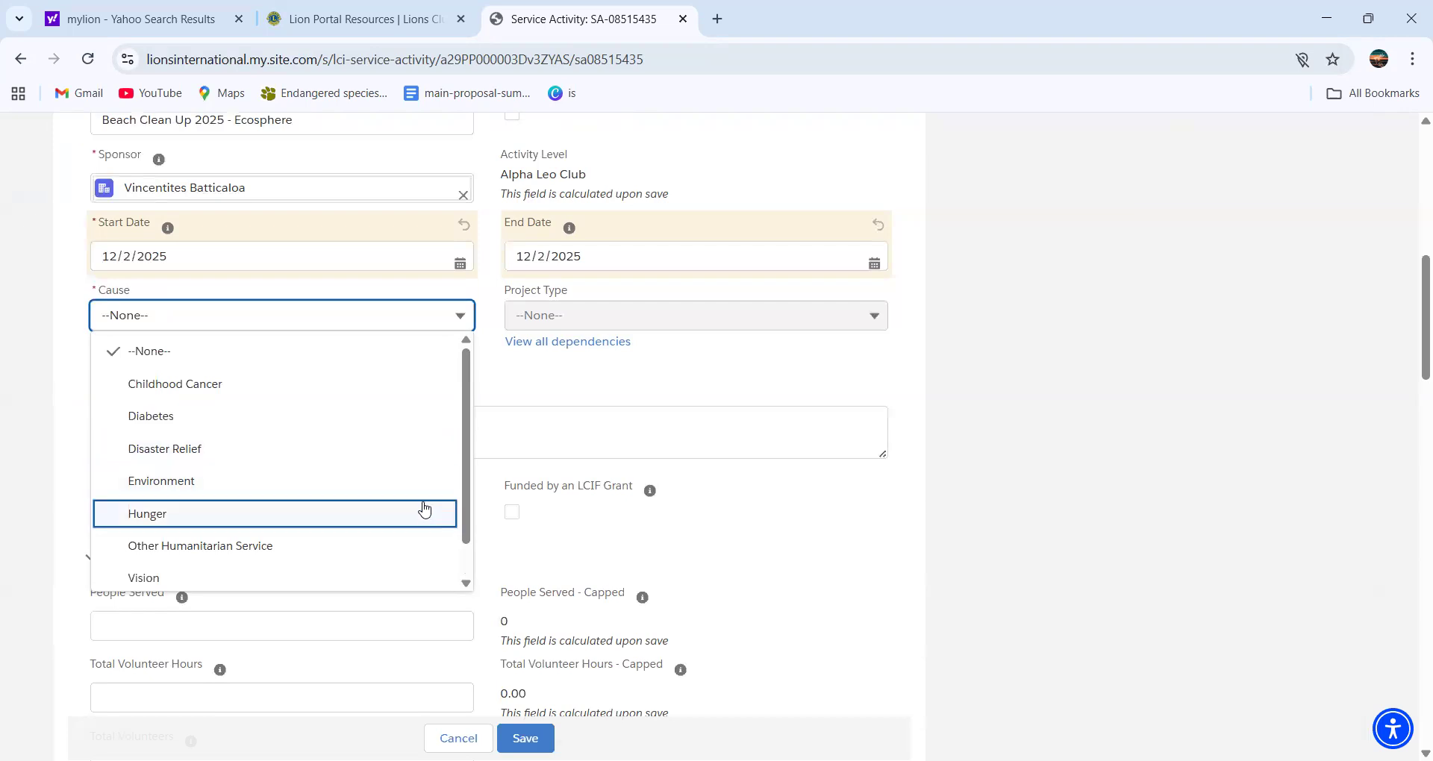
{"action": "left_click", "coordinate": [422, 489]}
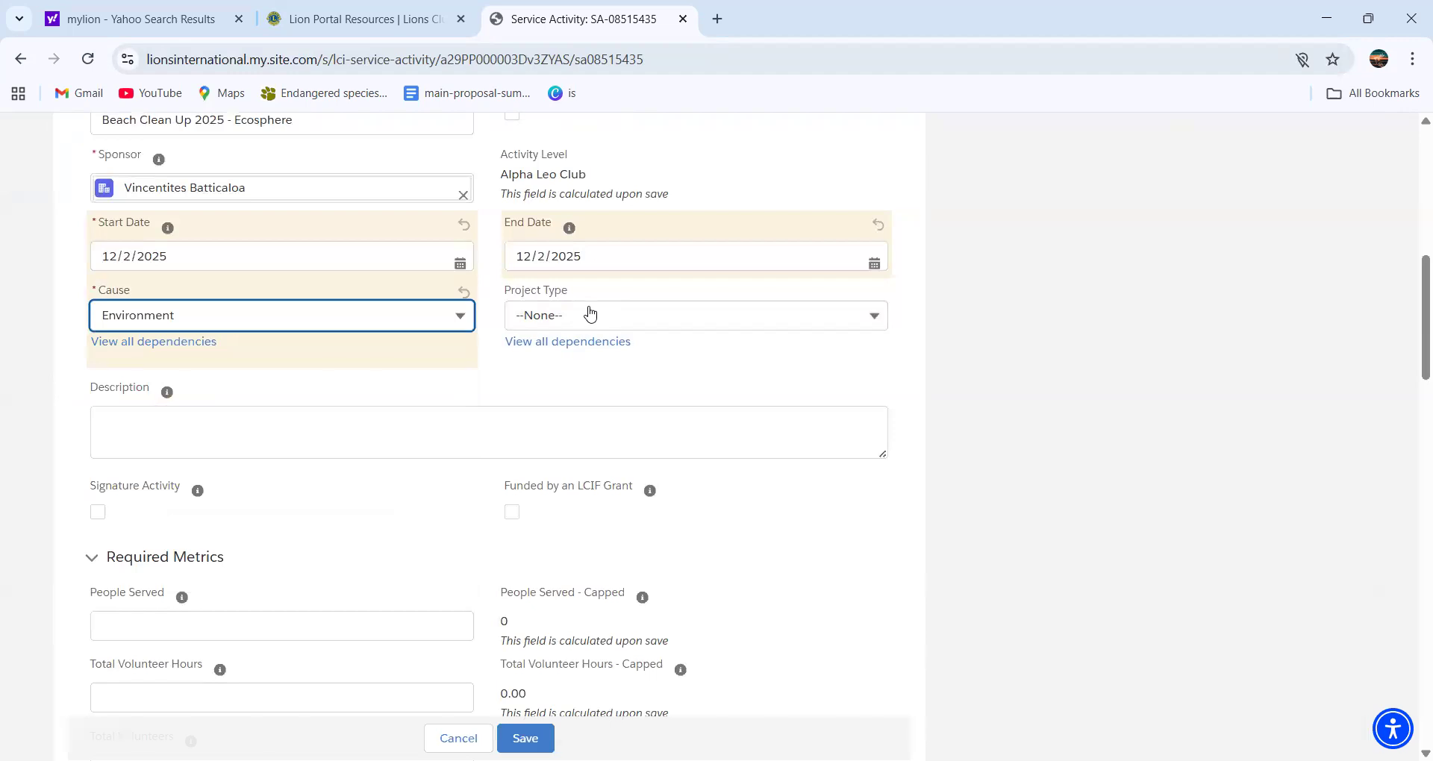
Step: Compare the project types offered for Environment and Childhood Cancer by switching the cause, and revert the cause change
{"action": "left_click", "coordinate": [587, 313]}
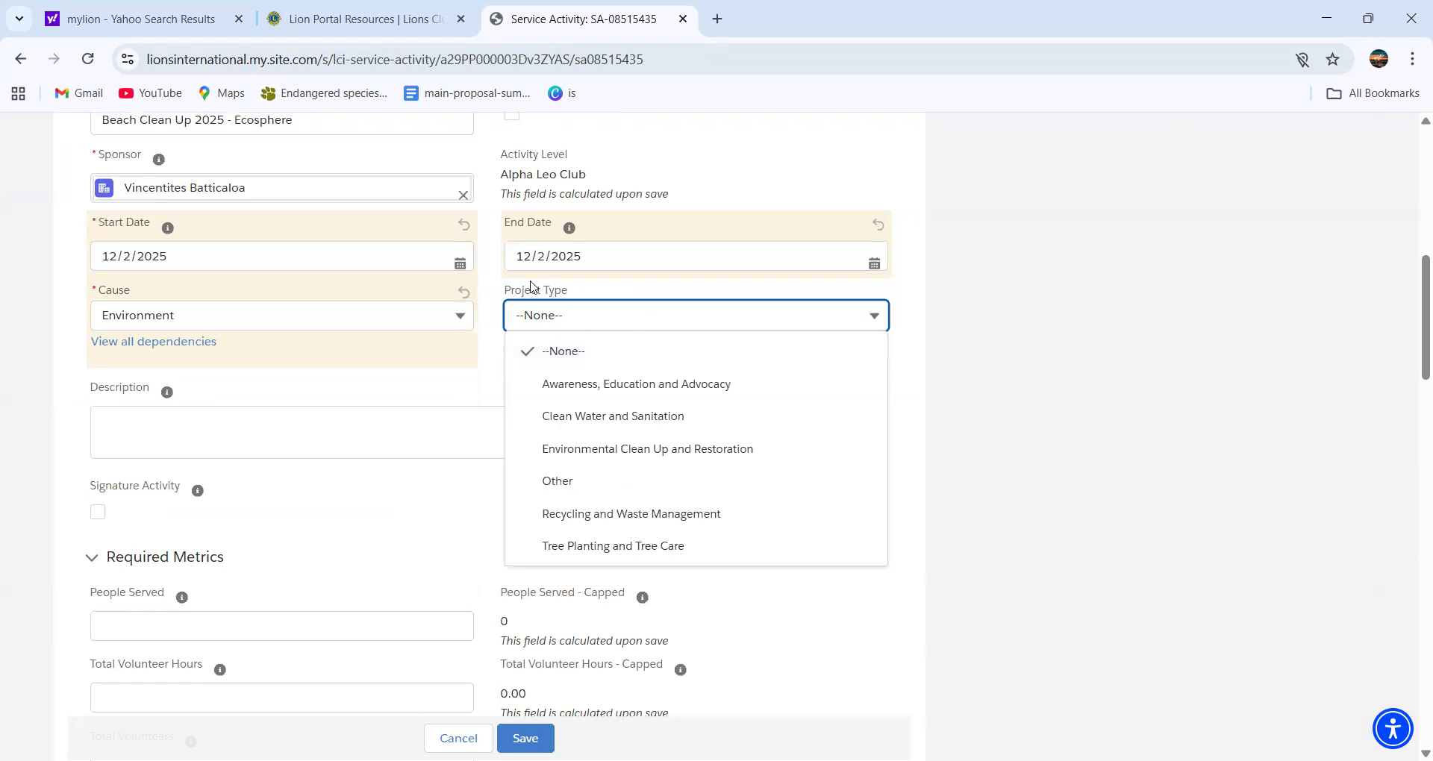
{"action": "left_click", "coordinate": [365, 315]}
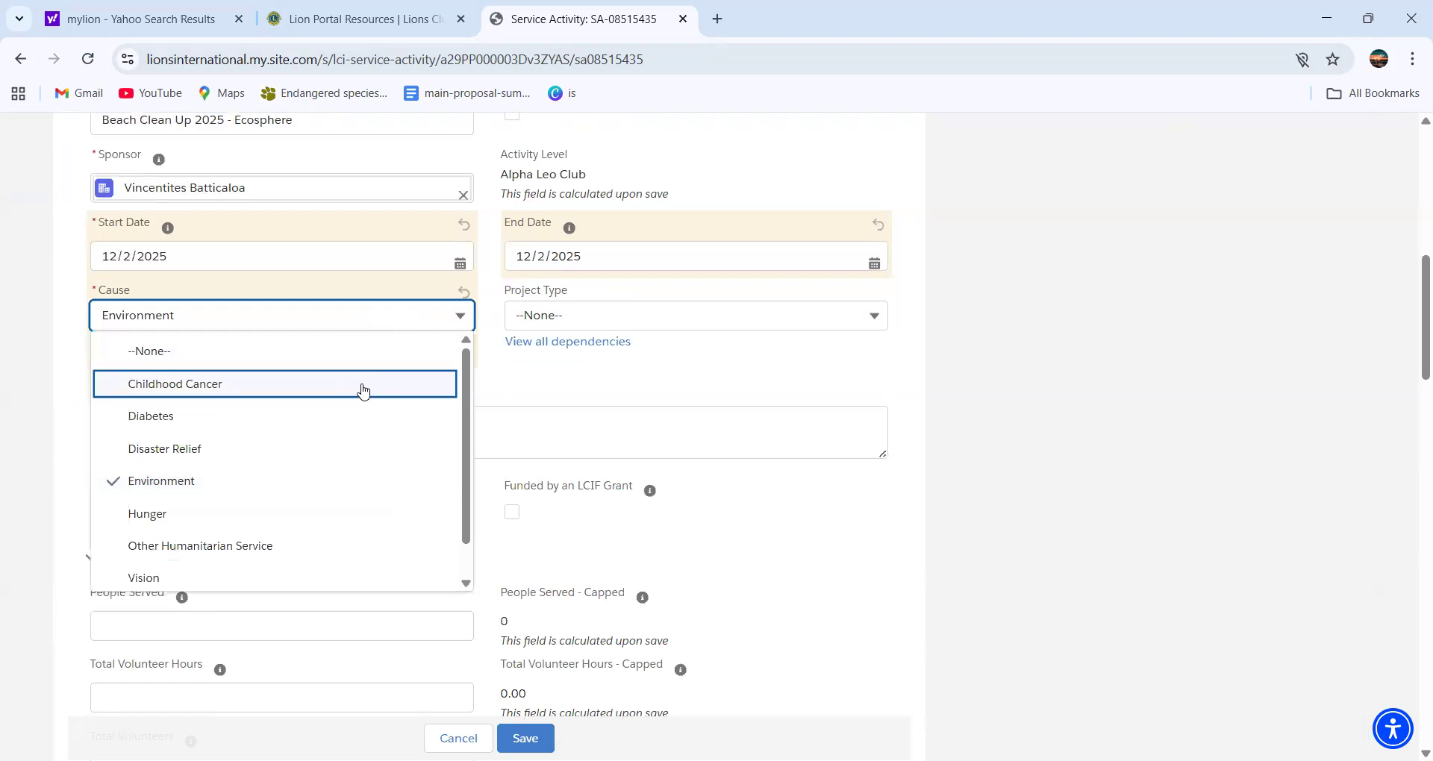
{"action": "left_click", "coordinate": [366, 384]}
{"action": "left_click", "coordinate": [588, 321]}
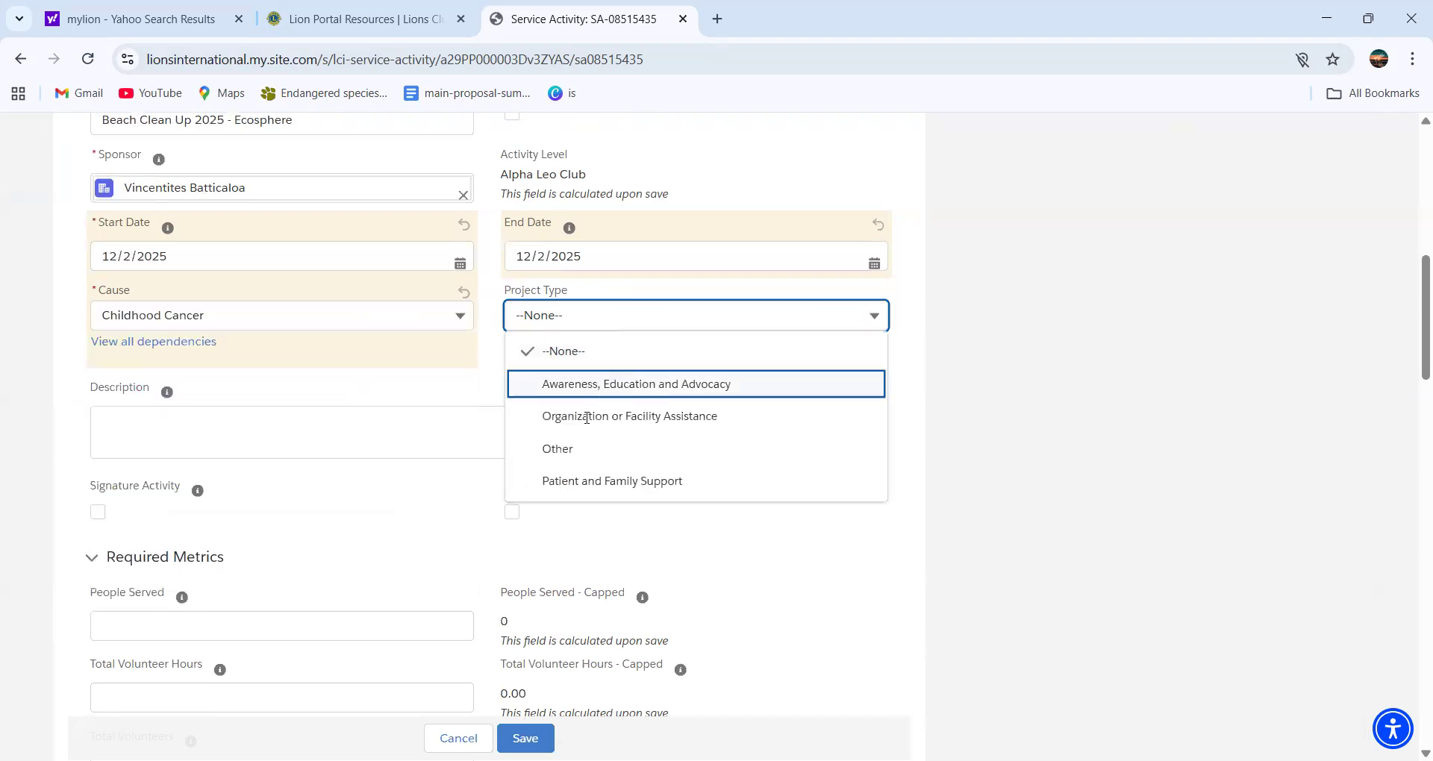
{"action": "left_click", "coordinate": [464, 291]}
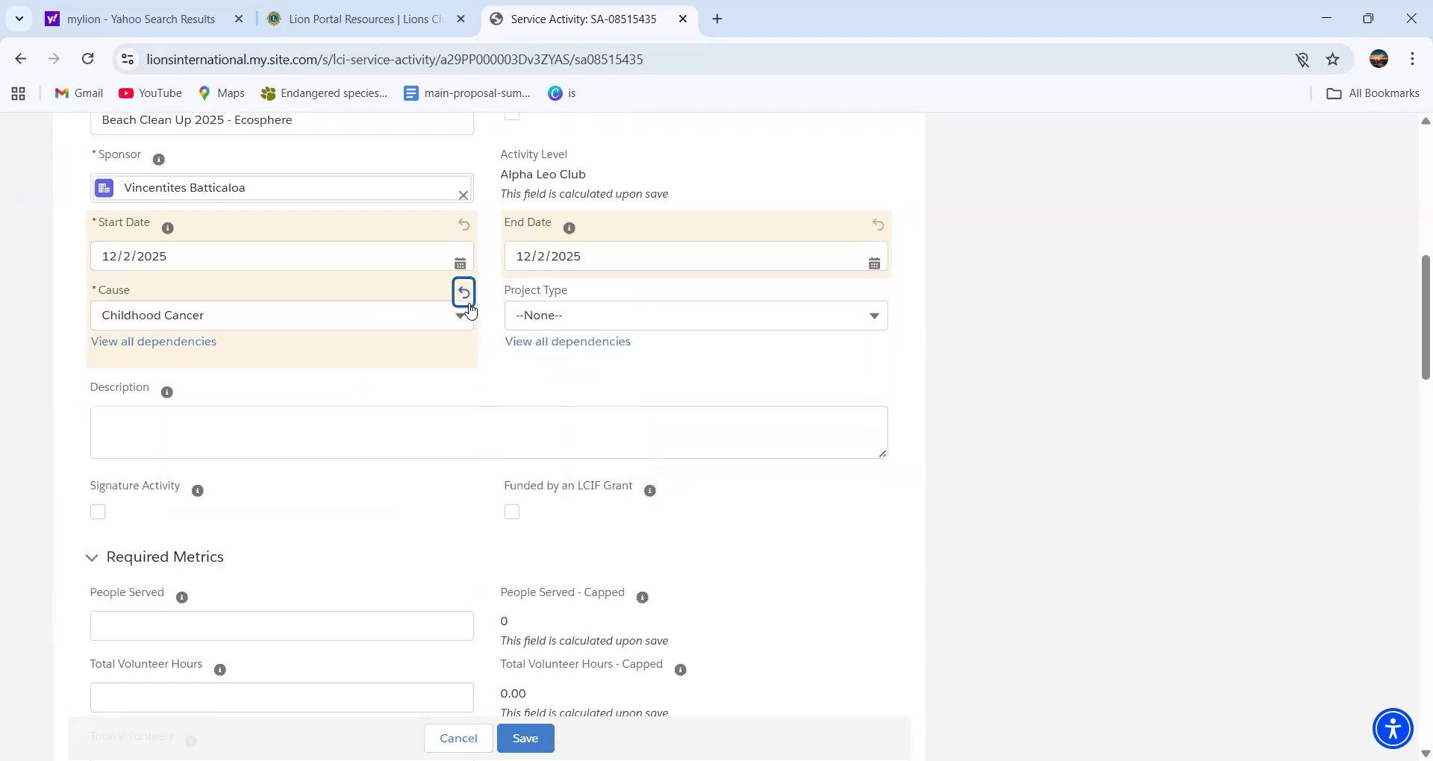
{"action": "left_click", "coordinate": [471, 319]}
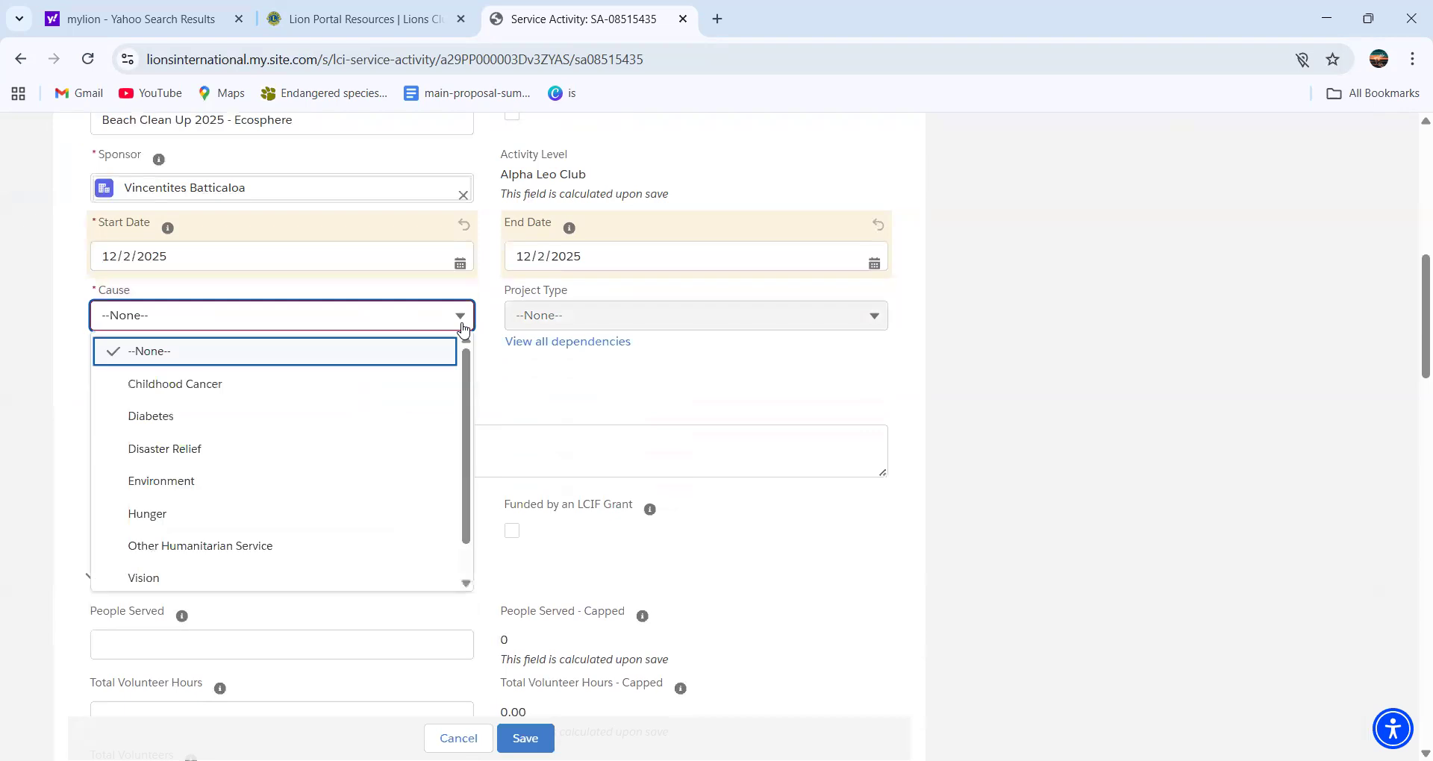
Step: Set the cause to Environment and the project type to Environmental Clean Up and Restoration
{"action": "left_click", "coordinate": [271, 482]}
{"action": "left_click", "coordinate": [667, 317]}
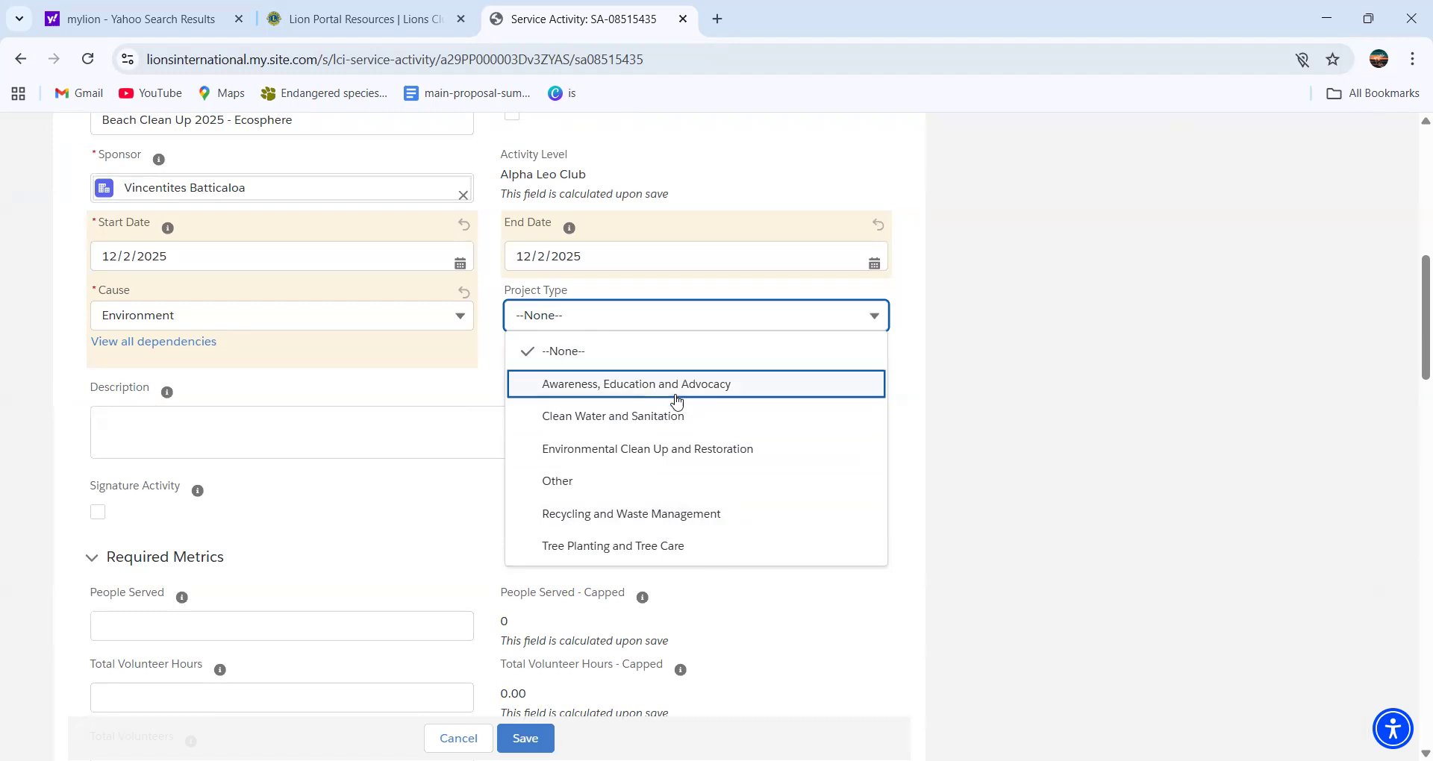
{"action": "left_click", "coordinate": [672, 451]}
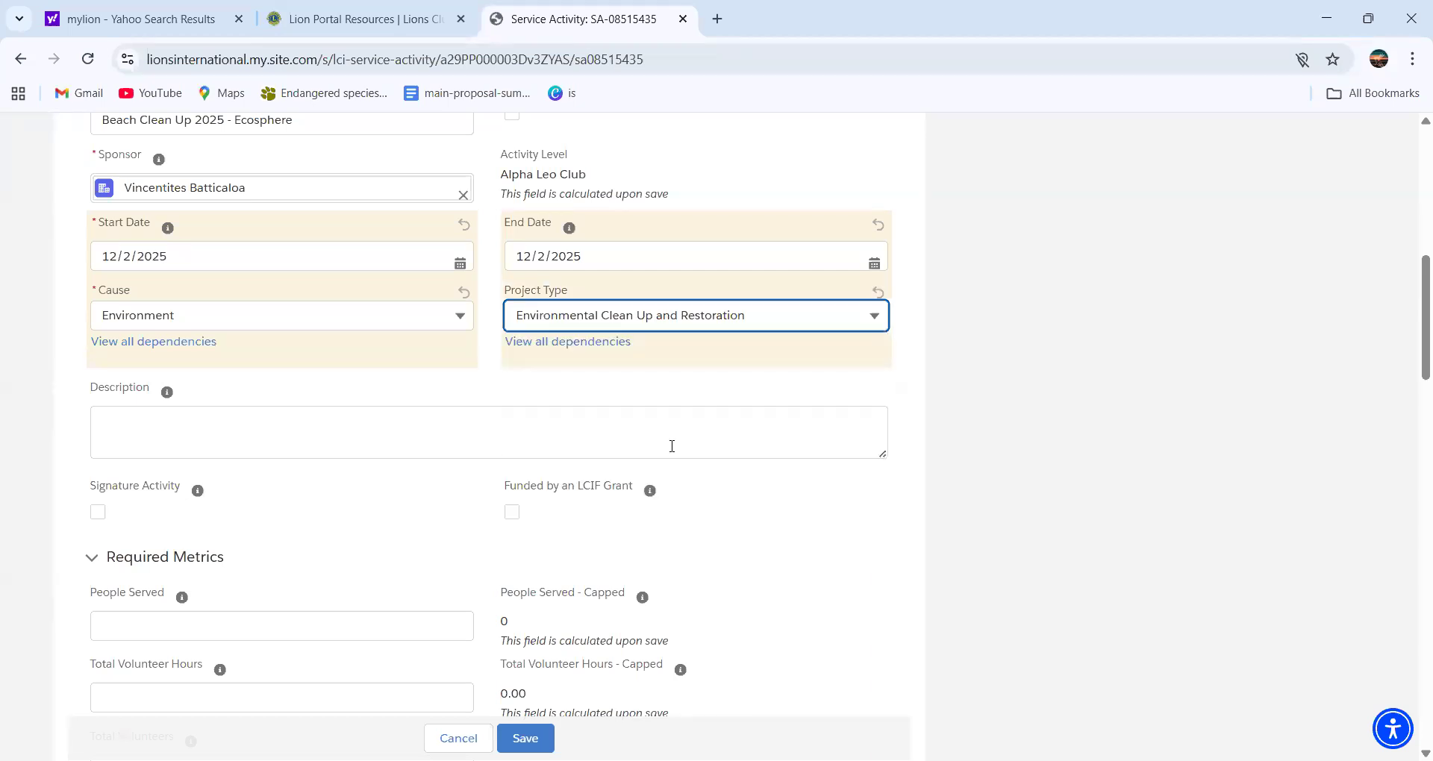
Step: Mark the project as a signature activity, without LCIF grant funding
{"action": "left_click", "coordinate": [418, 436]}
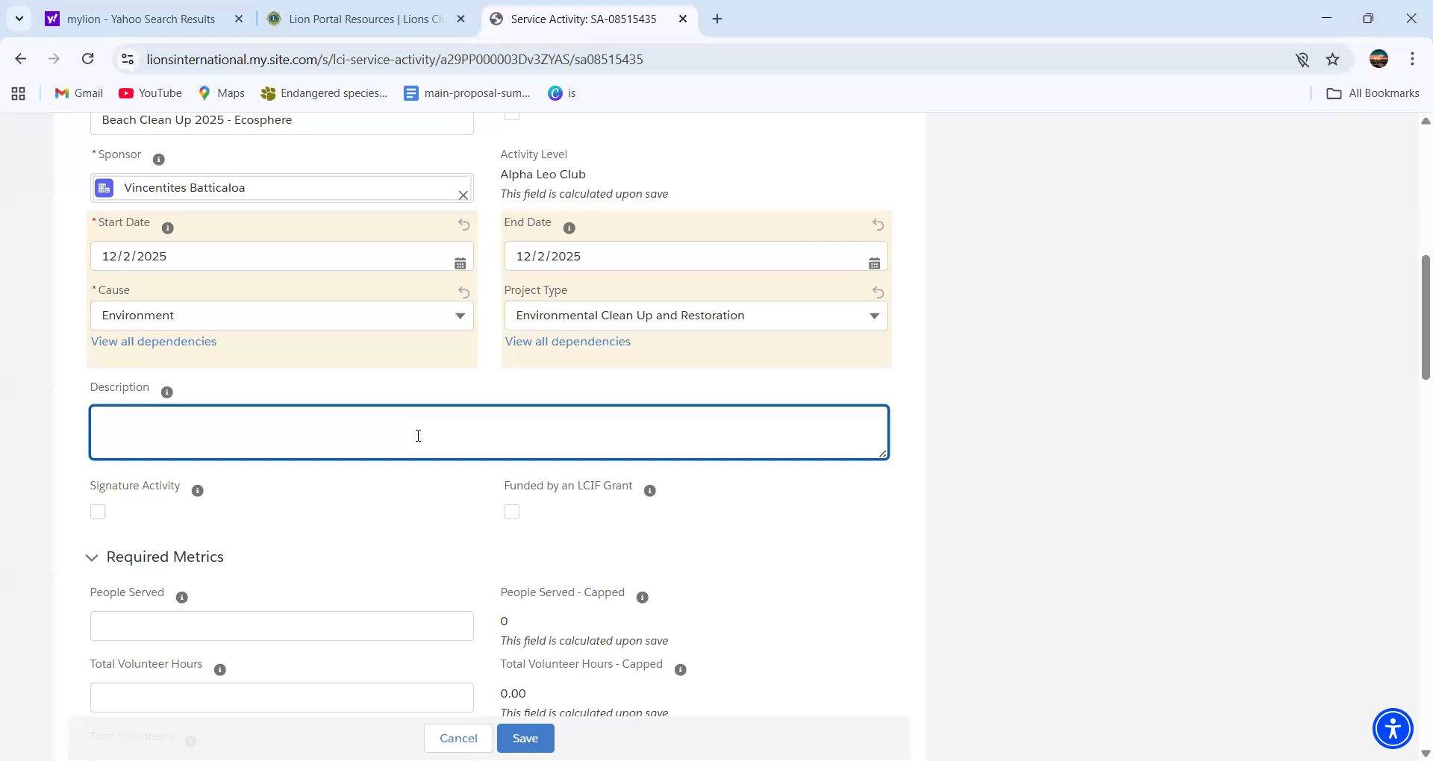
{"action": "scroll", "coordinate": [418, 436], "scroll_direction": "down", "scroll_amount": 1}
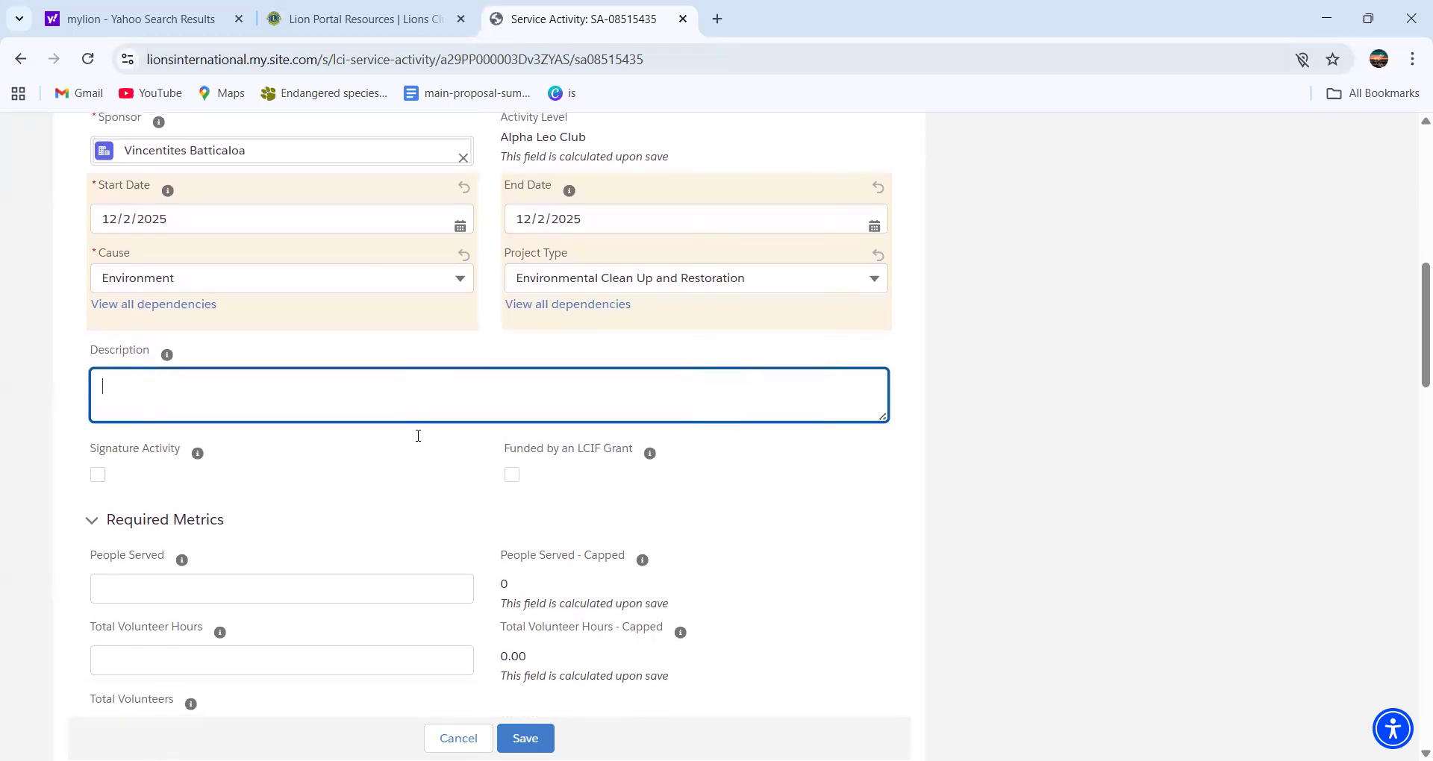
{"action": "scroll", "coordinate": [333, 406], "scroll_direction": "down", "scroll_amount": 2}
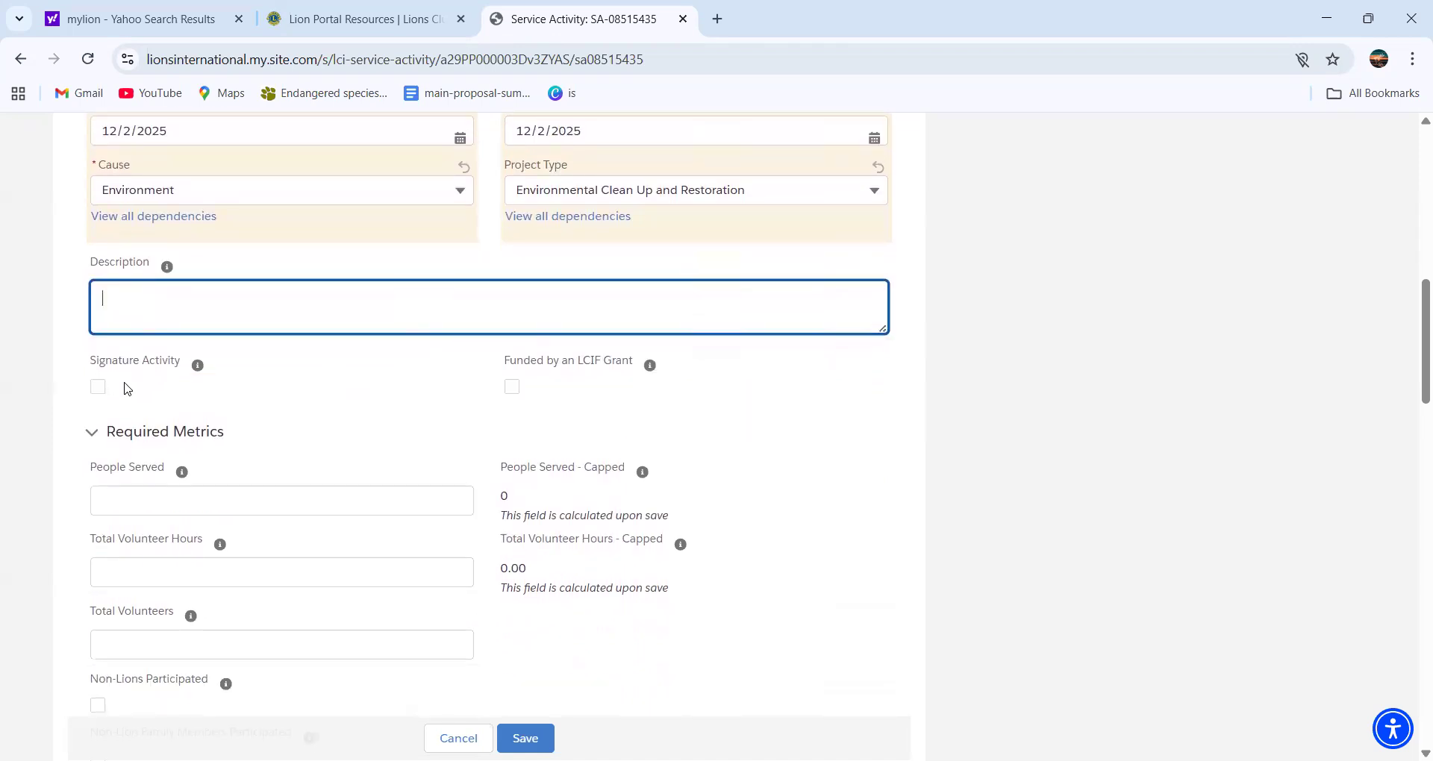
{"action": "scroll", "coordinate": [255, 363], "scroll_direction": "down", "scroll_amount": 3}
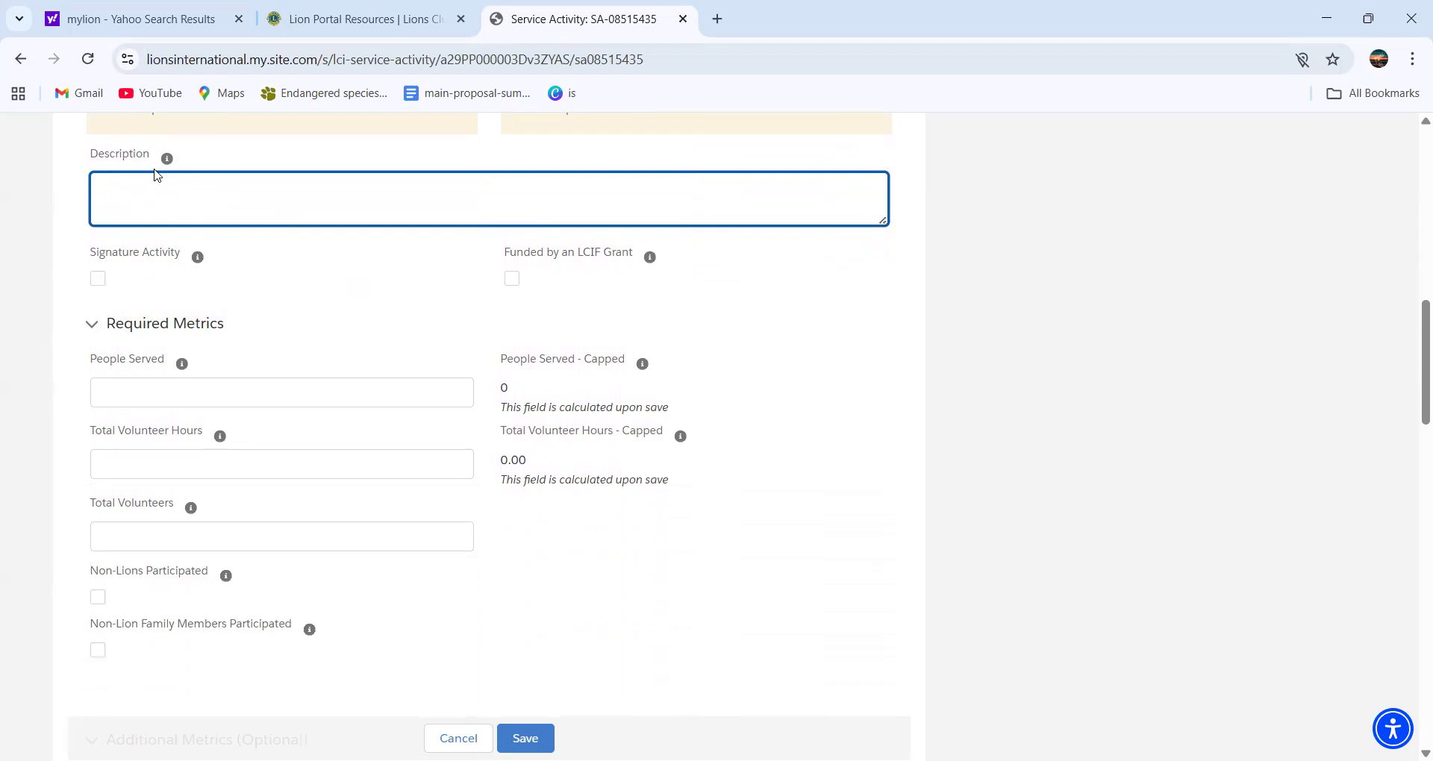
{"action": "left_click", "coordinate": [99, 279]}
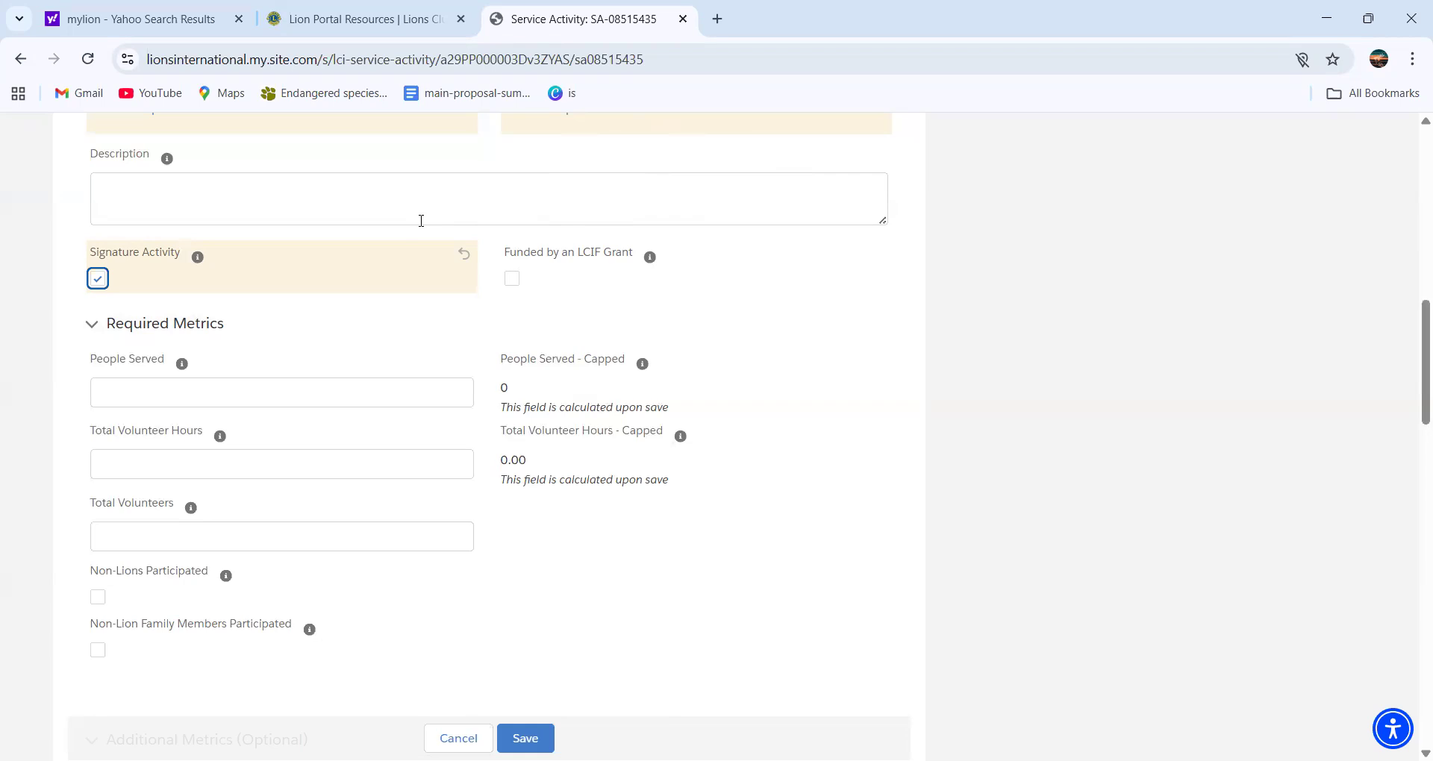
{"action": "left_click", "coordinate": [510, 279]}
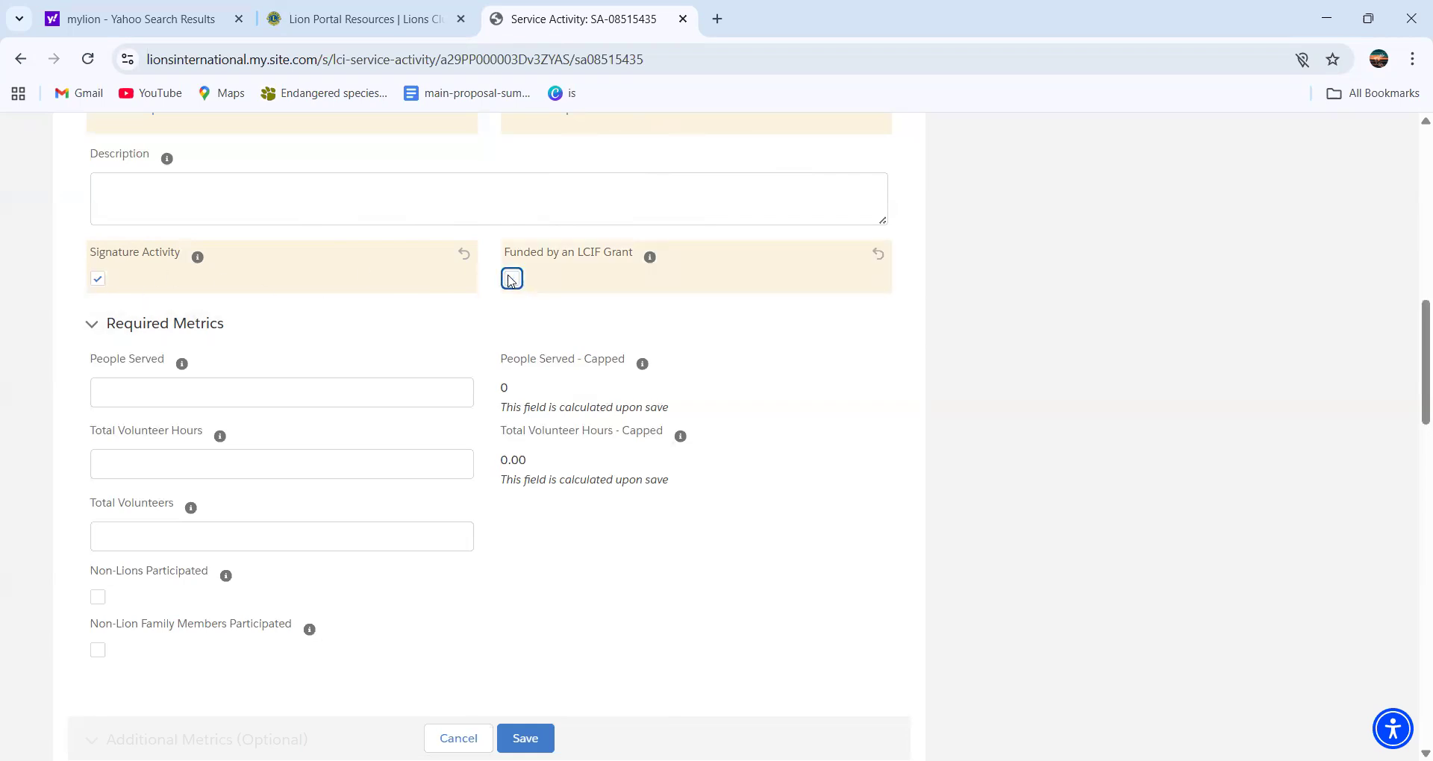
Step: Review the Required Metrics and Additional Metrics fields of the service activity, including volunteers, funds raised, funds donated and trees planted
{"action": "scroll", "coordinate": [596, 403], "scroll_direction": "down", "scroll_amount": 1}
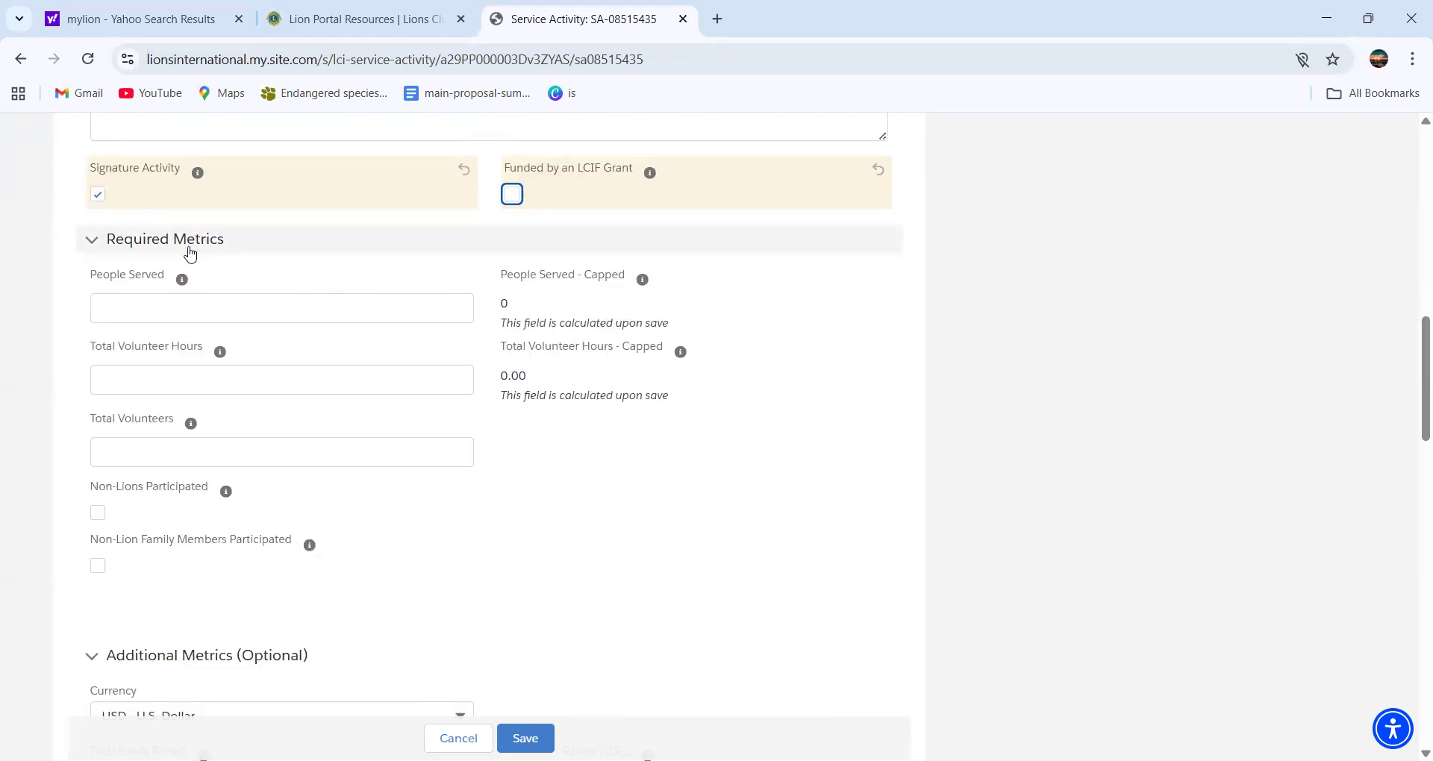
{"action": "scroll", "coordinate": [301, 352], "scroll_direction": "down", "scroll_amount": 2}
{"action": "scroll", "coordinate": [302, 353], "scroll_direction": "up", "scroll_amount": 2}
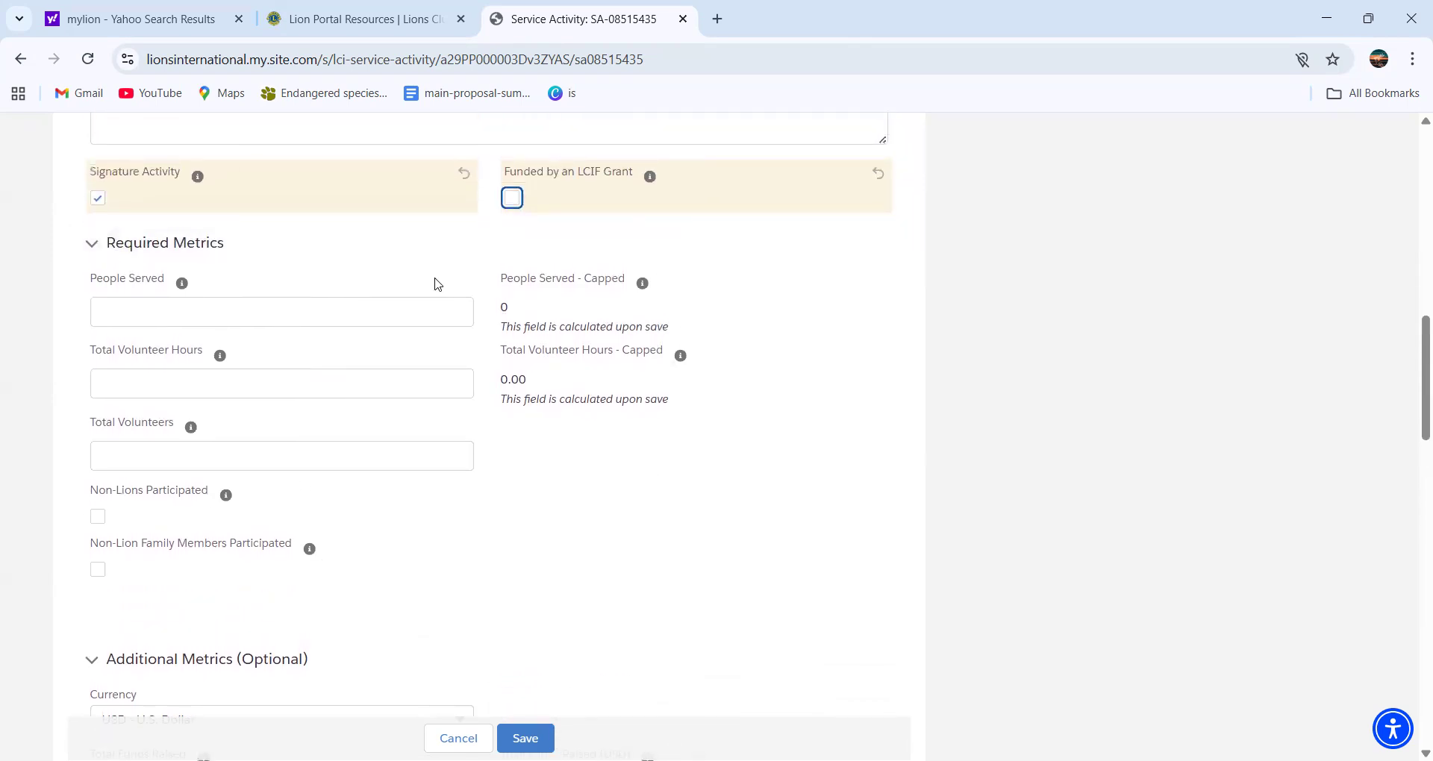
{"action": "scroll", "coordinate": [480, 442], "scroll_direction": "down", "scroll_amount": 5}
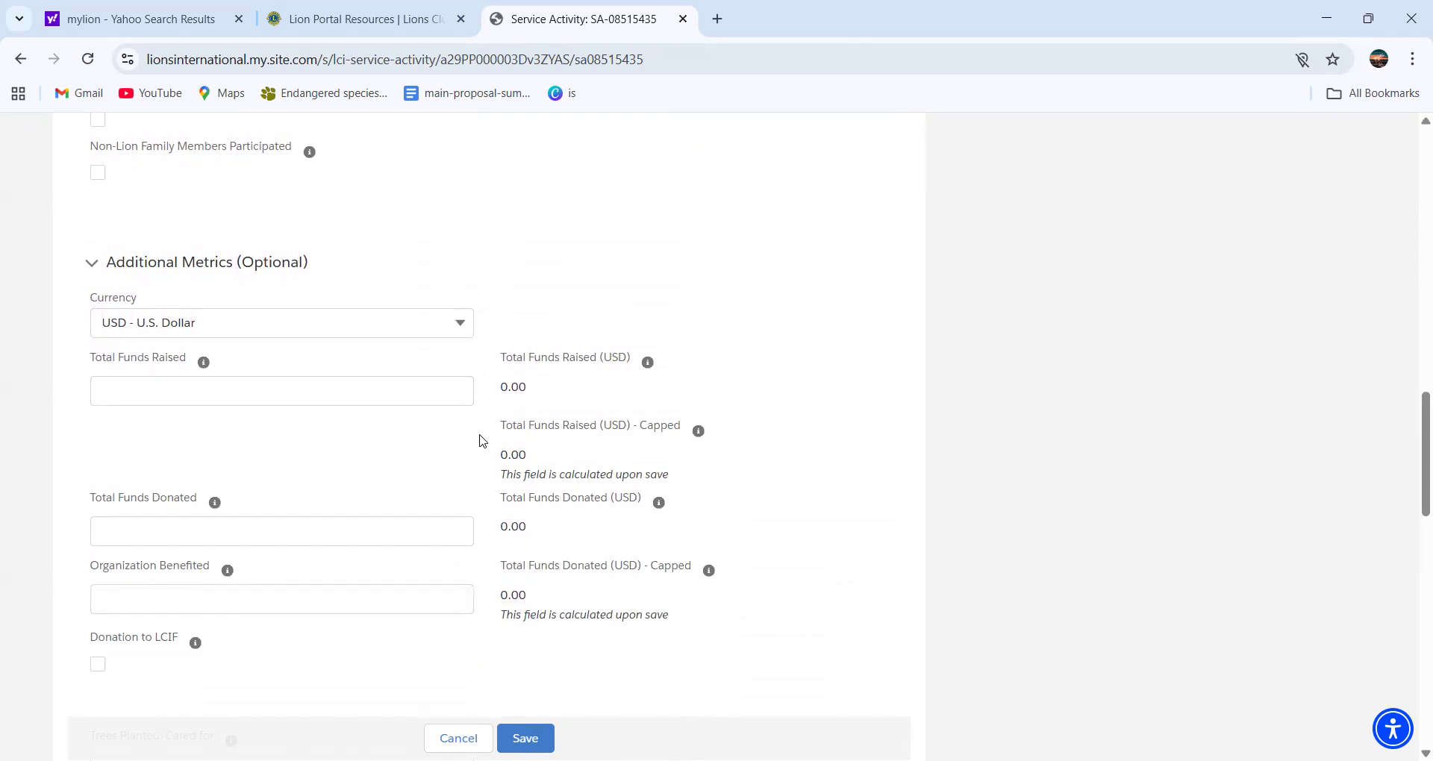
{"action": "scroll", "coordinate": [480, 441], "scroll_direction": "down", "scroll_amount": 1}
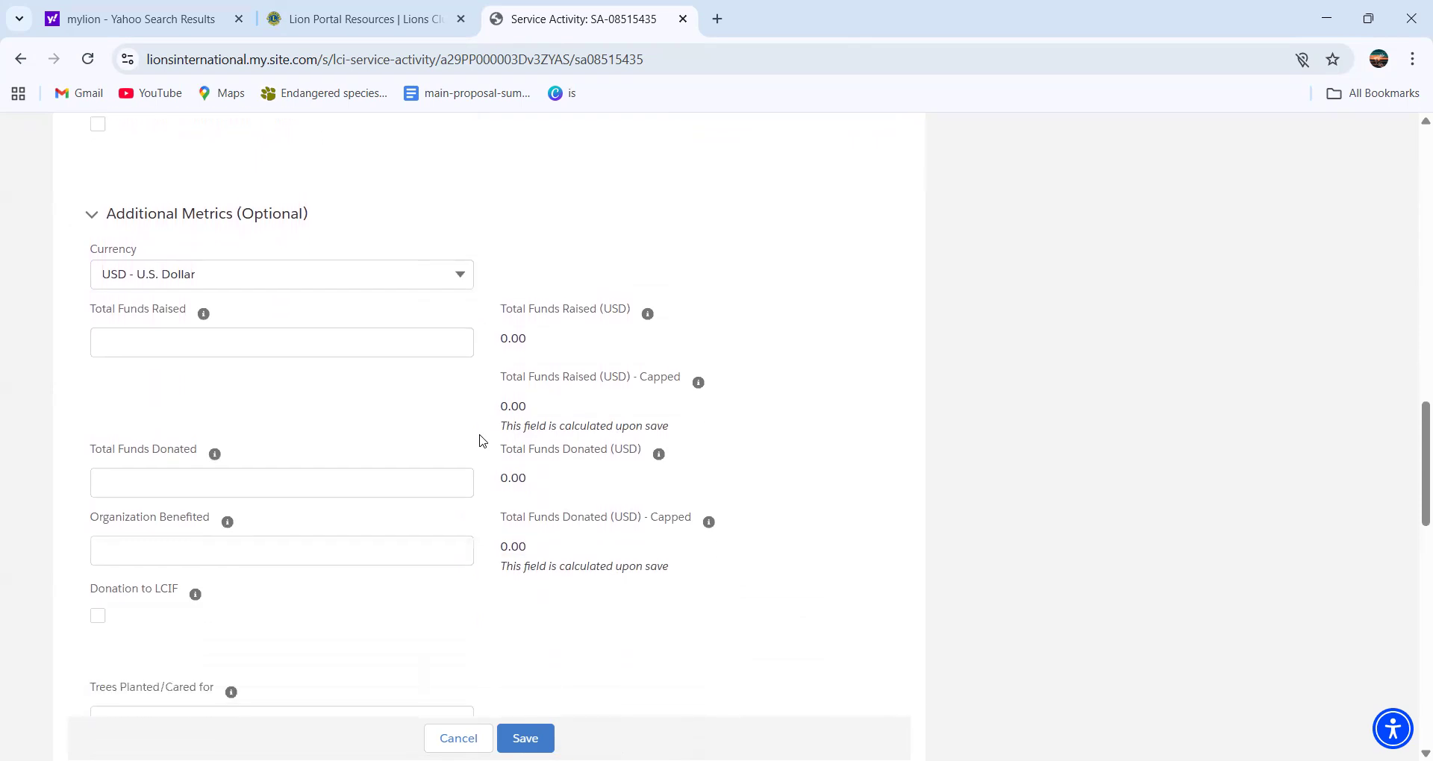
{"action": "scroll", "coordinate": [403, 334], "scroll_direction": "down", "scroll_amount": 3}
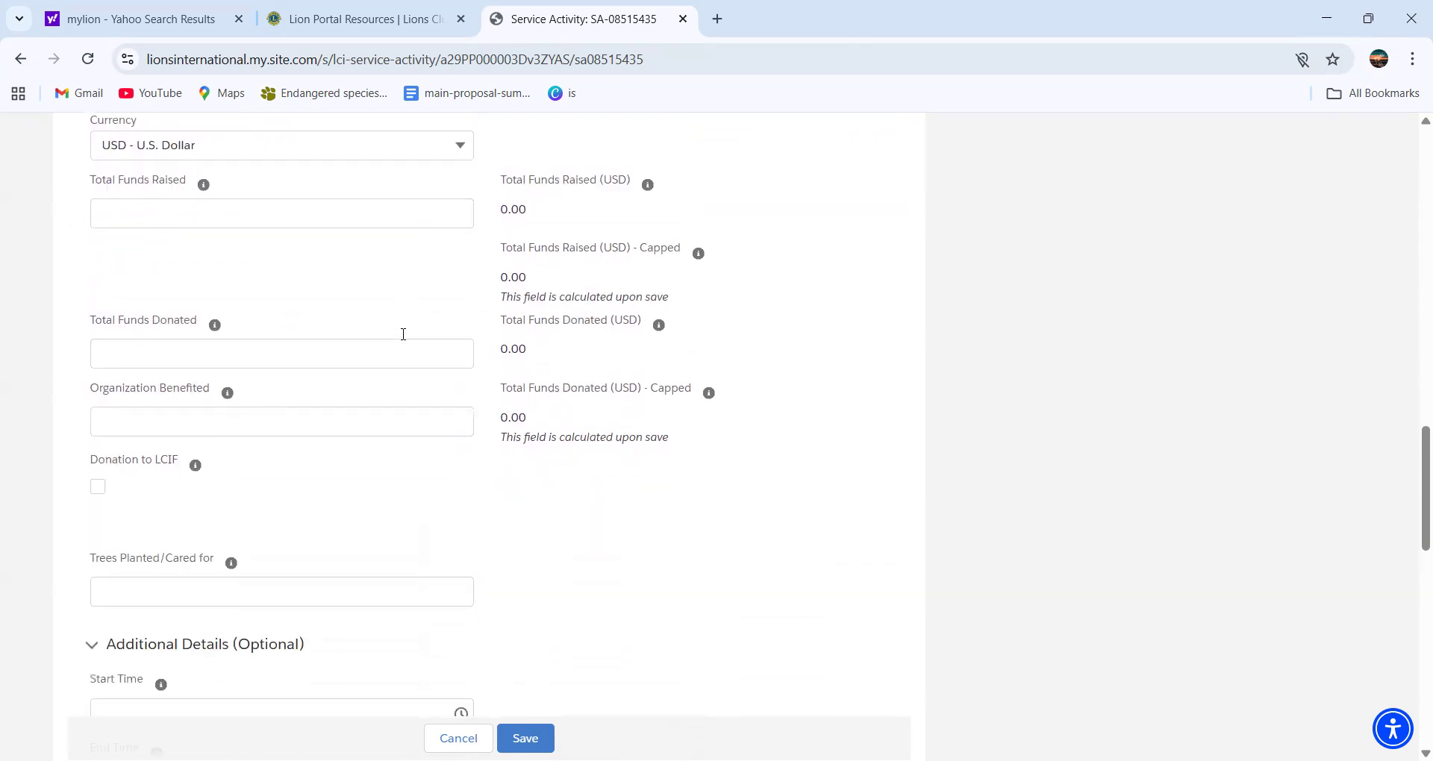
{"action": "scroll", "coordinate": [403, 339], "scroll_direction": "down", "scroll_amount": 2}
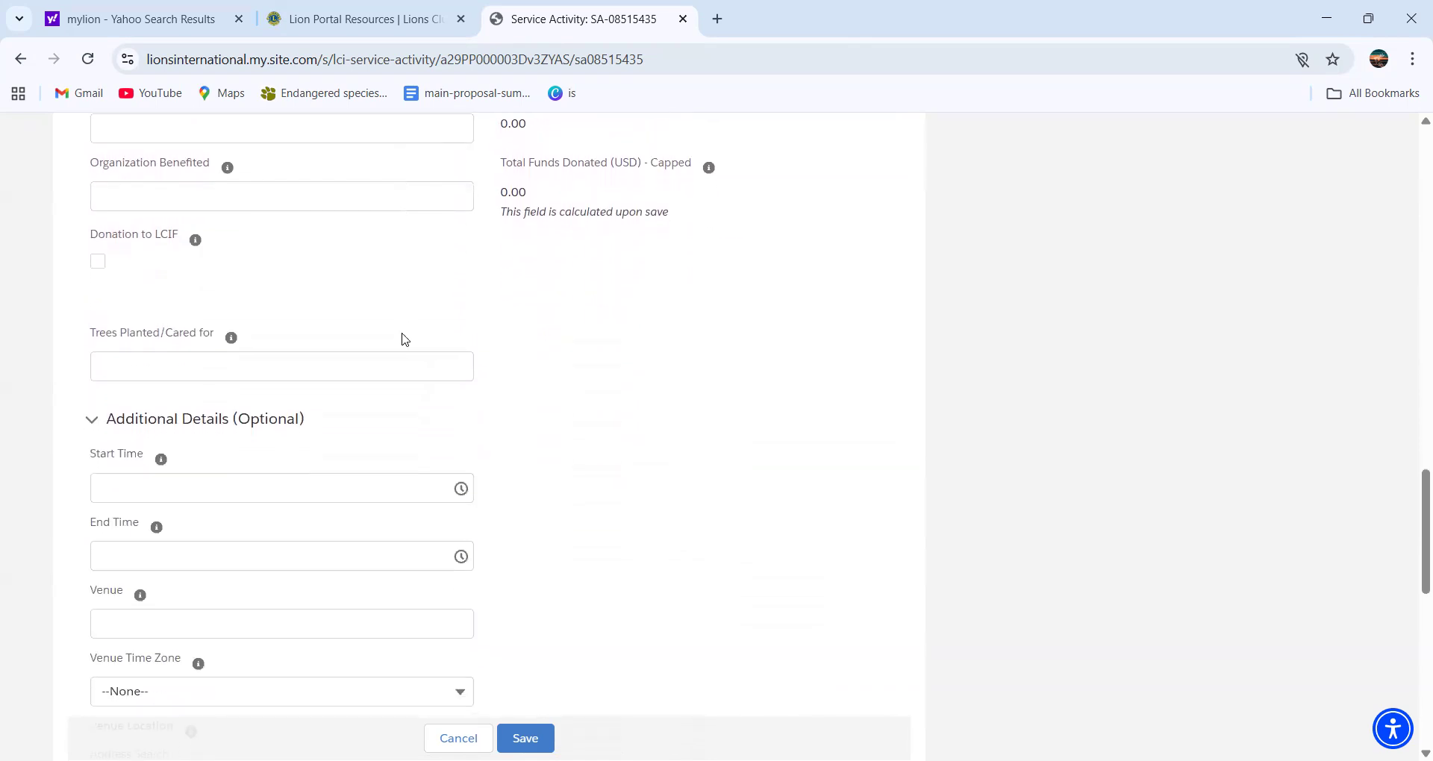
{"action": "scroll", "coordinate": [403, 339], "scroll_direction": "up", "scroll_amount": 5}
{"action": "scroll", "coordinate": [404, 340], "scroll_direction": "up", "scroll_amount": 1}
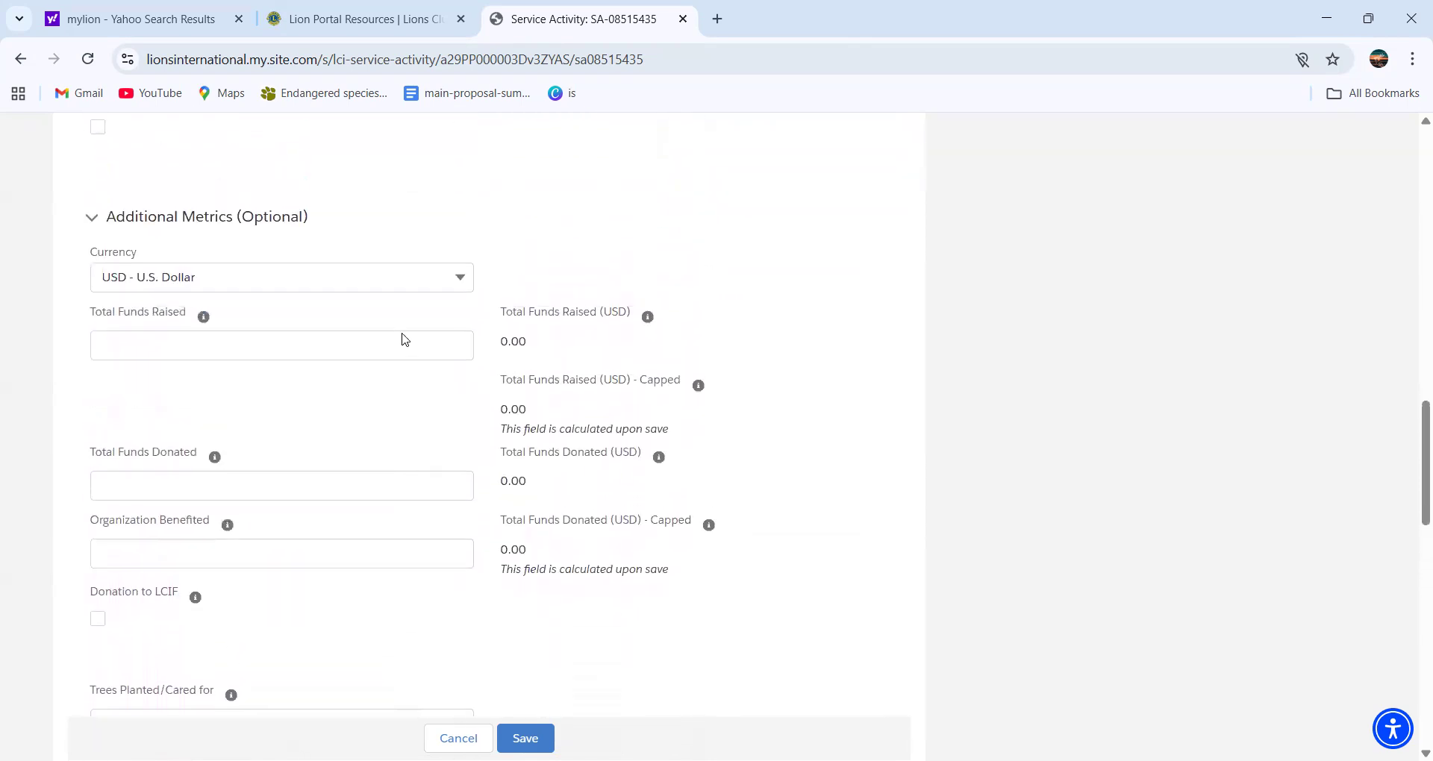
{"action": "scroll", "coordinate": [403, 336], "scroll_direction": "up", "scroll_amount": 5}
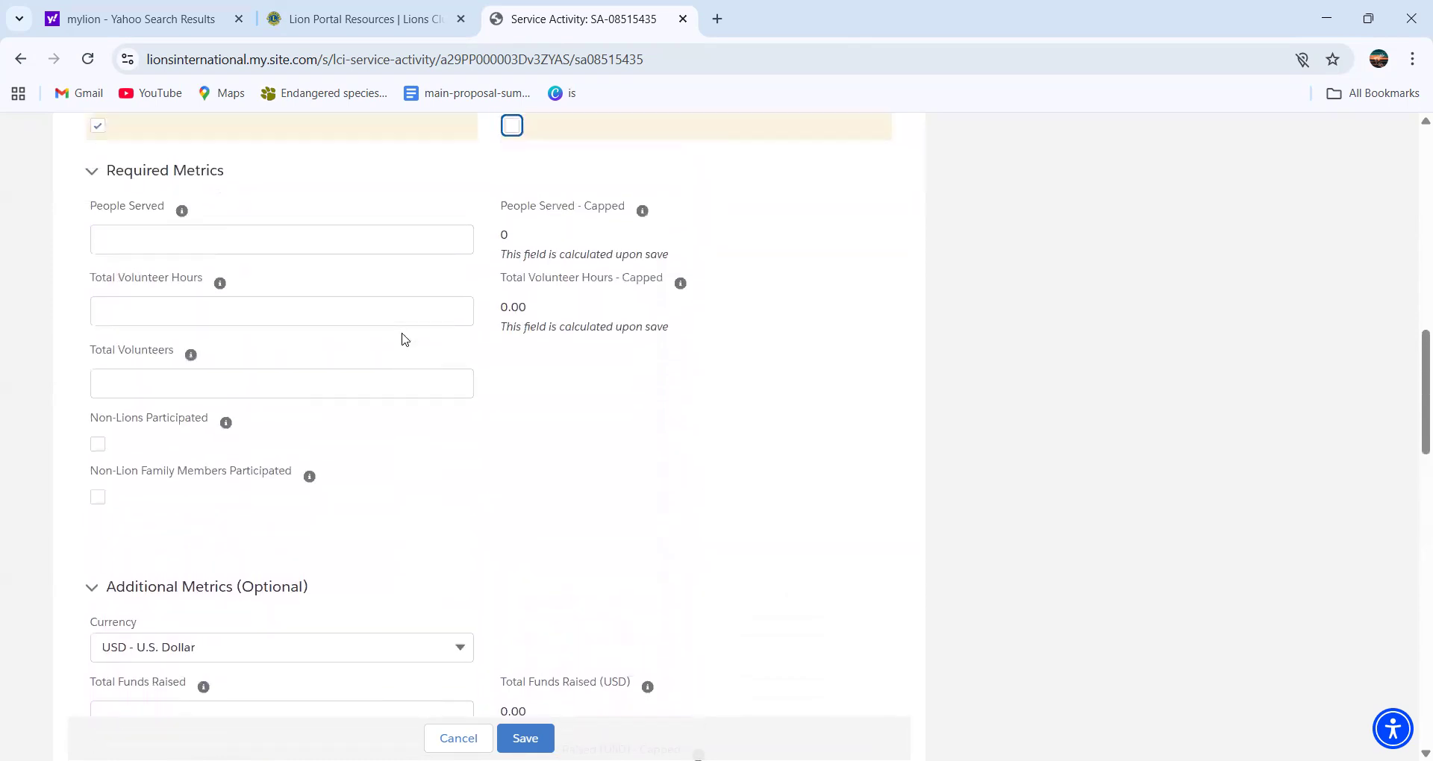
Step: Set People Served to 500 and mark that non-Lions and non-Lion family members participated
{"action": "left_click", "coordinate": [356, 228]}
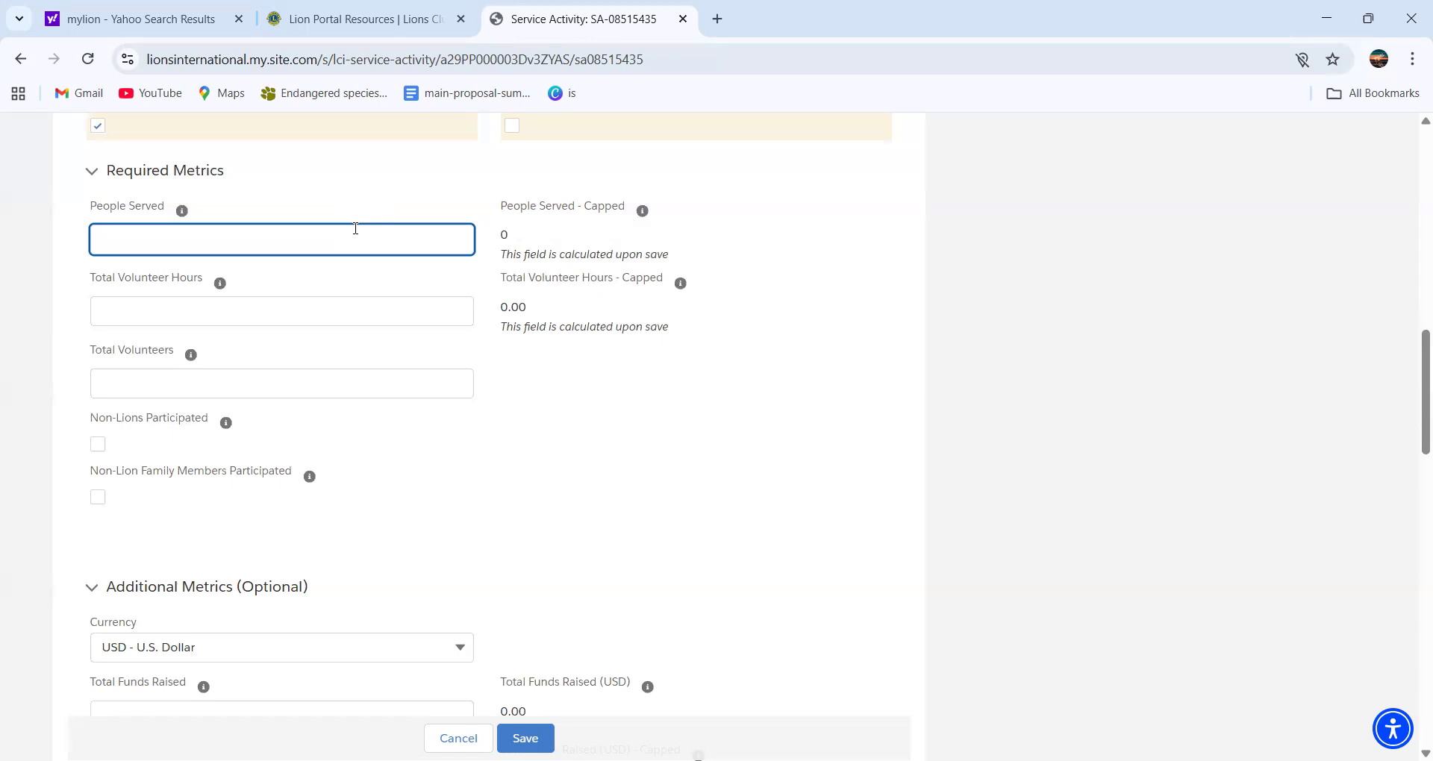
{"action": "type", "text": "500"}
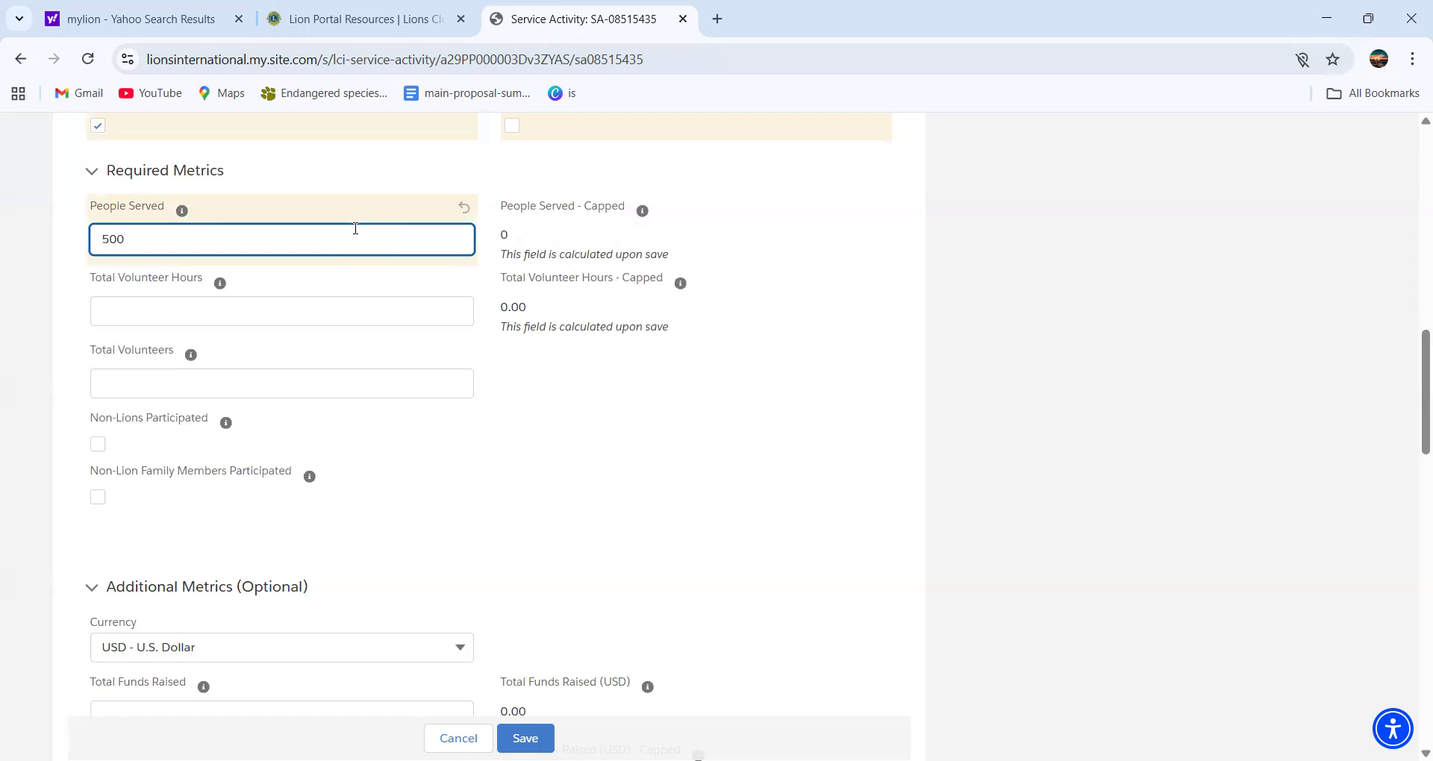
{"action": "scroll", "coordinate": [355, 228], "scroll_direction": "down", "scroll_amount": 1}
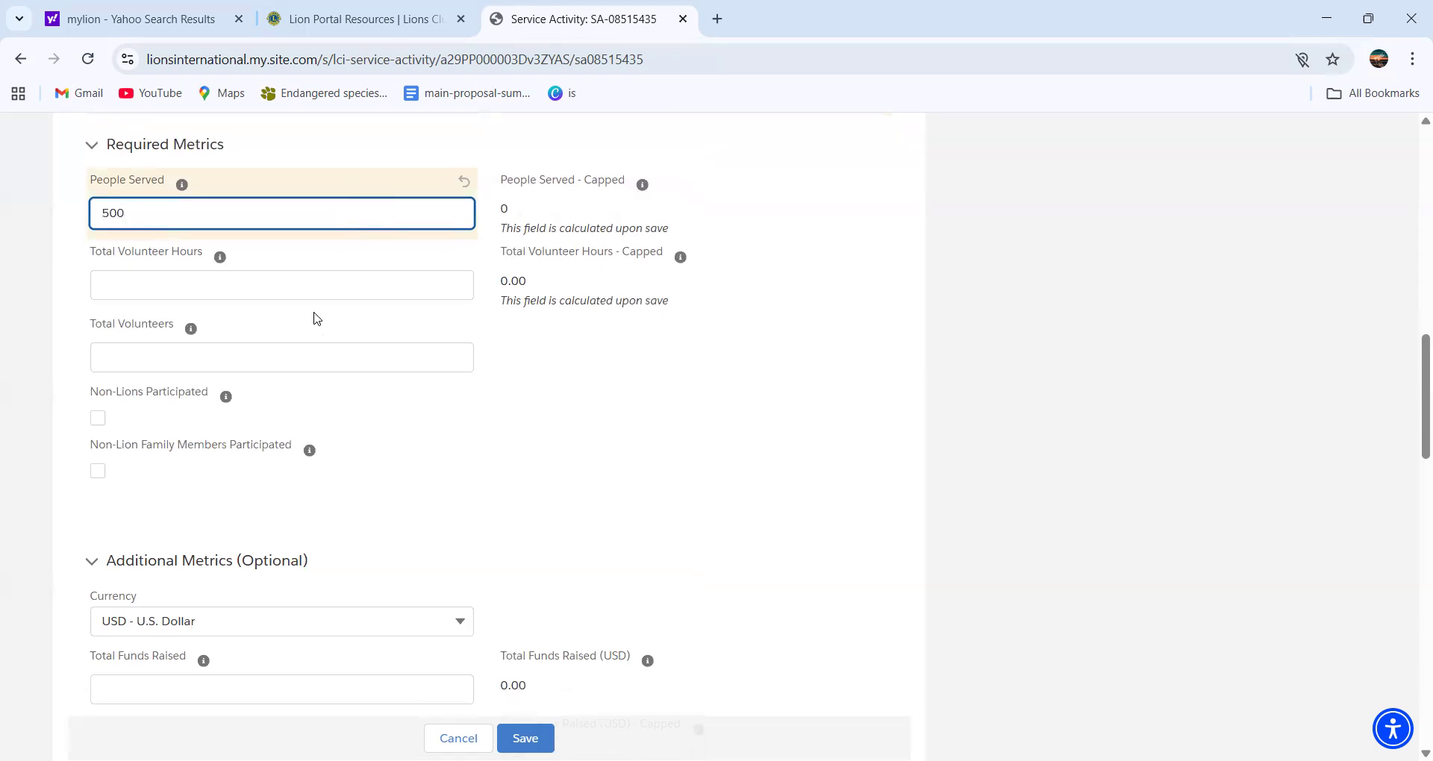
{"action": "left_click", "coordinate": [297, 286]}
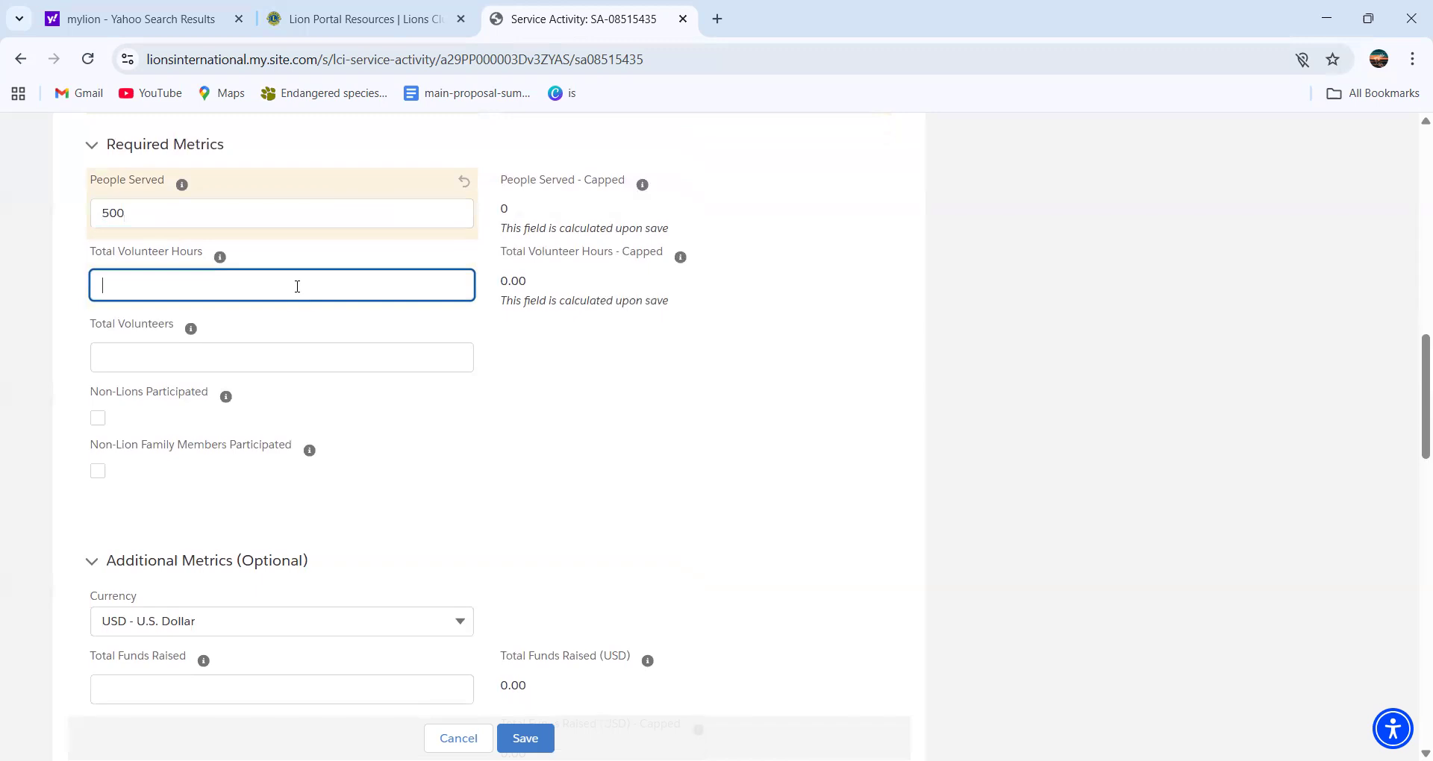
{"action": "left_click", "coordinate": [259, 354]}
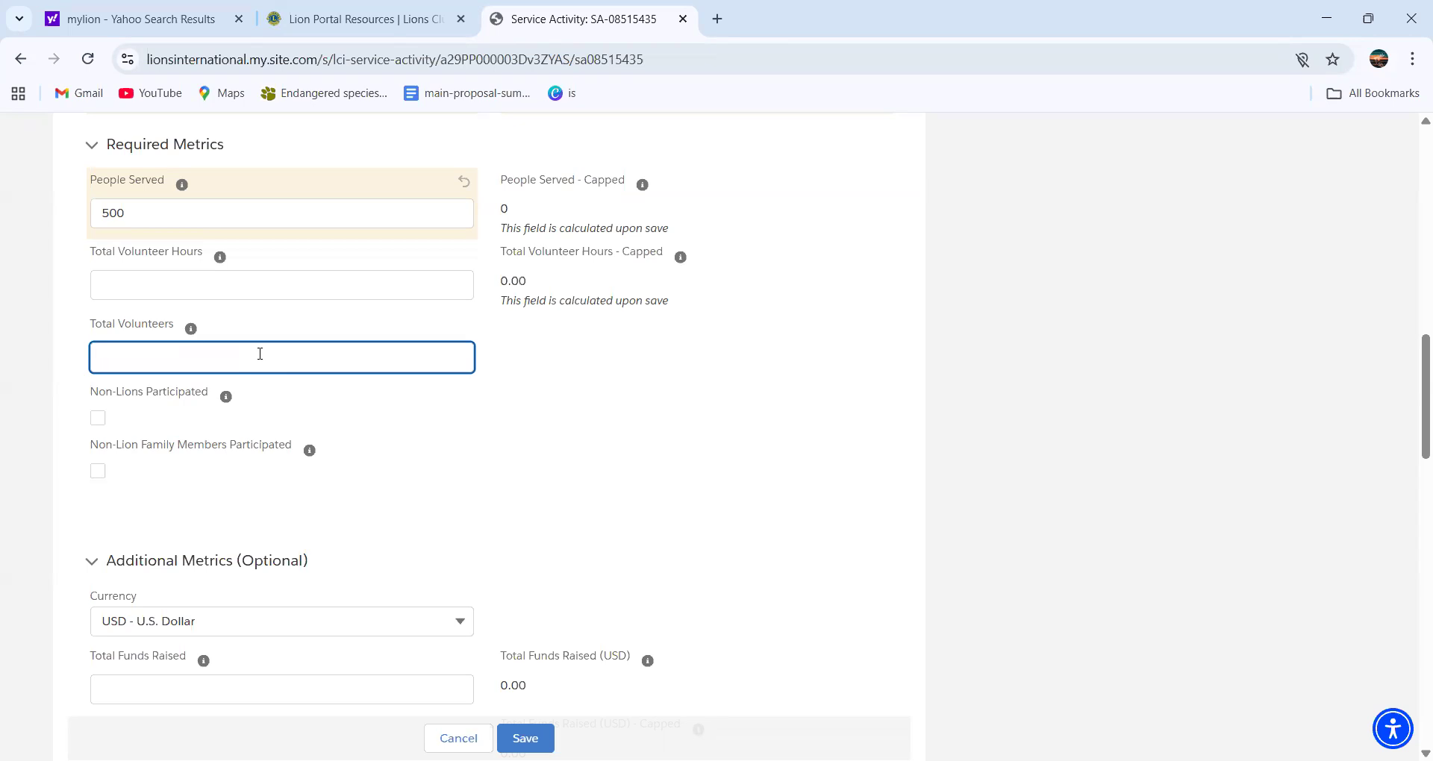
{"action": "left_click", "coordinate": [100, 422]}
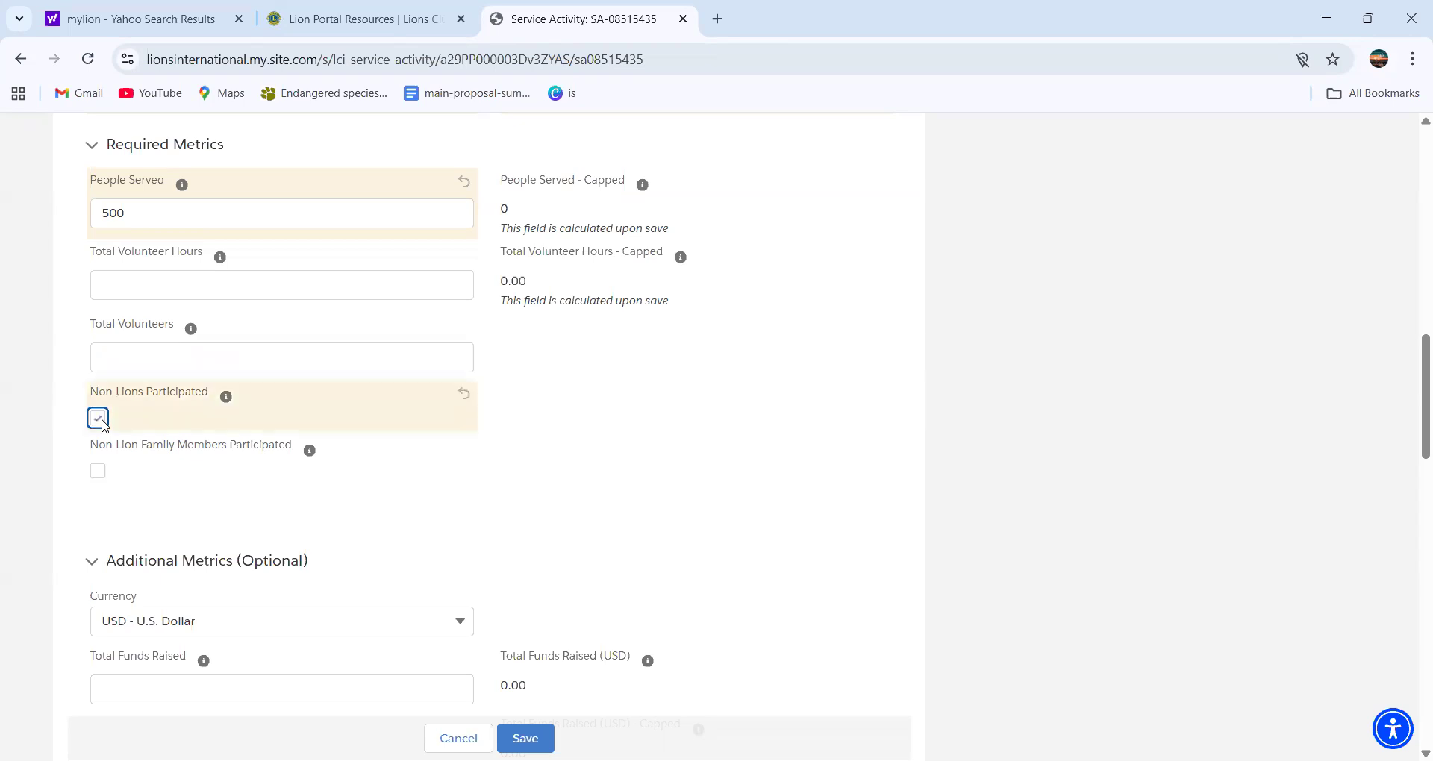
{"action": "left_click", "coordinate": [98, 471]}
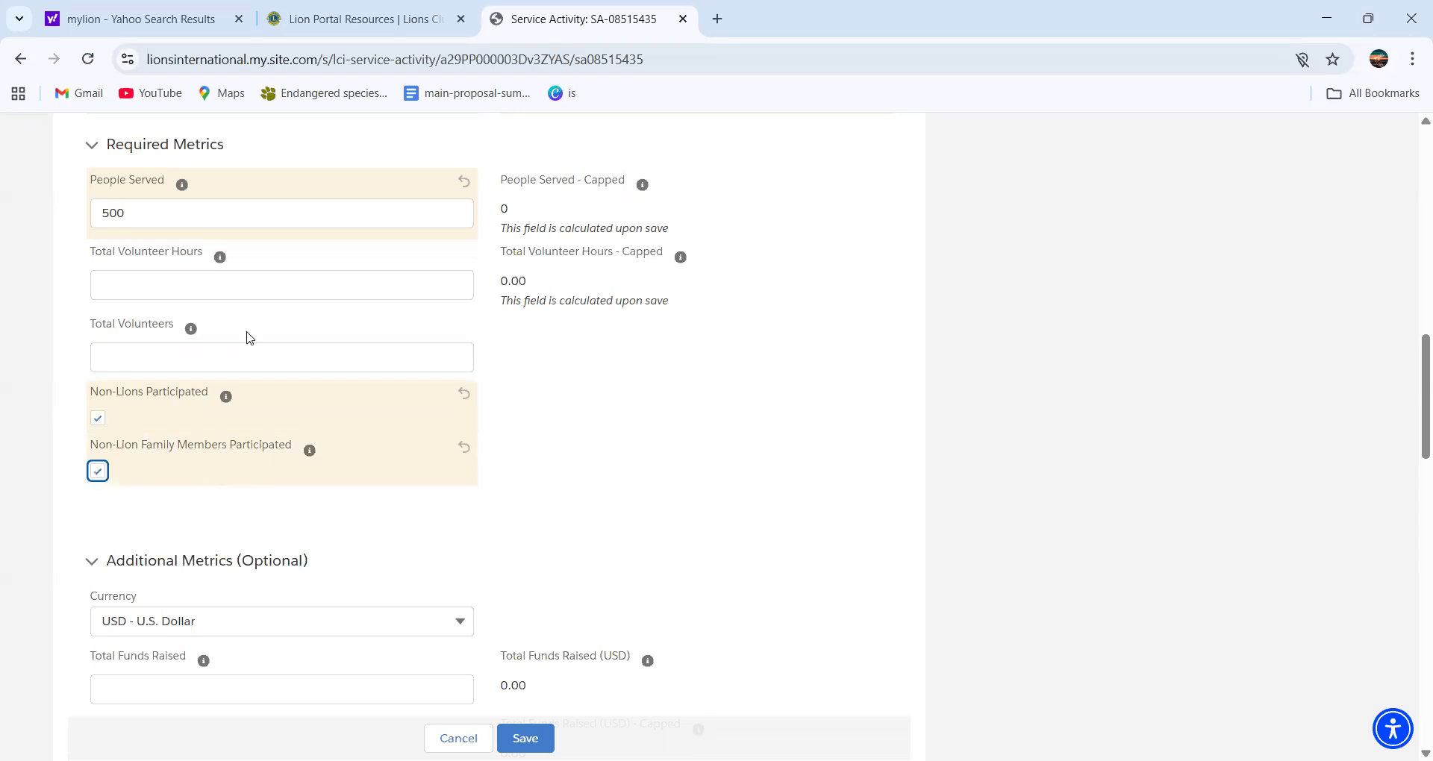
Step: Set the activity's Total Volunteers to 45 in the required metrics
{"action": "left_click", "coordinate": [246, 349]}
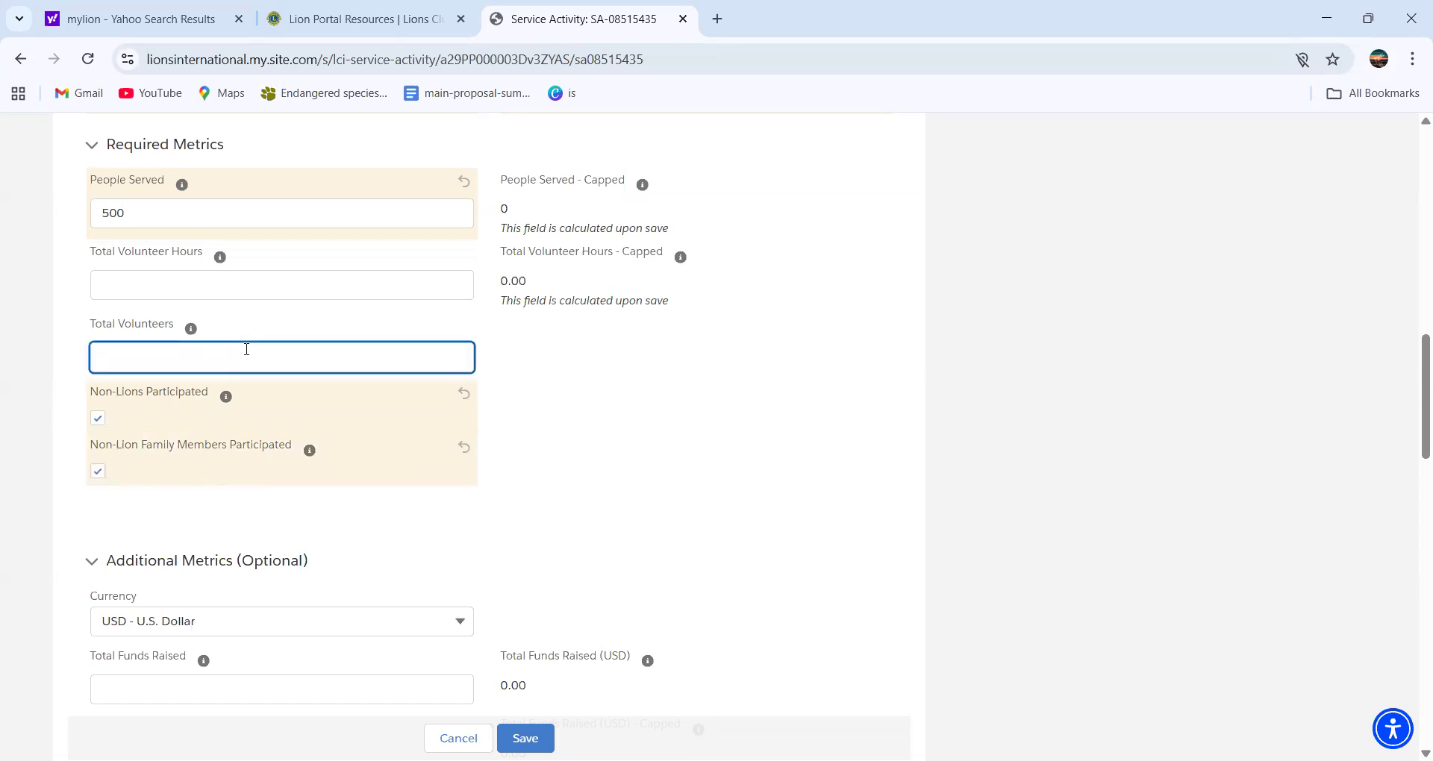
{"action": "type", "text": "456"}
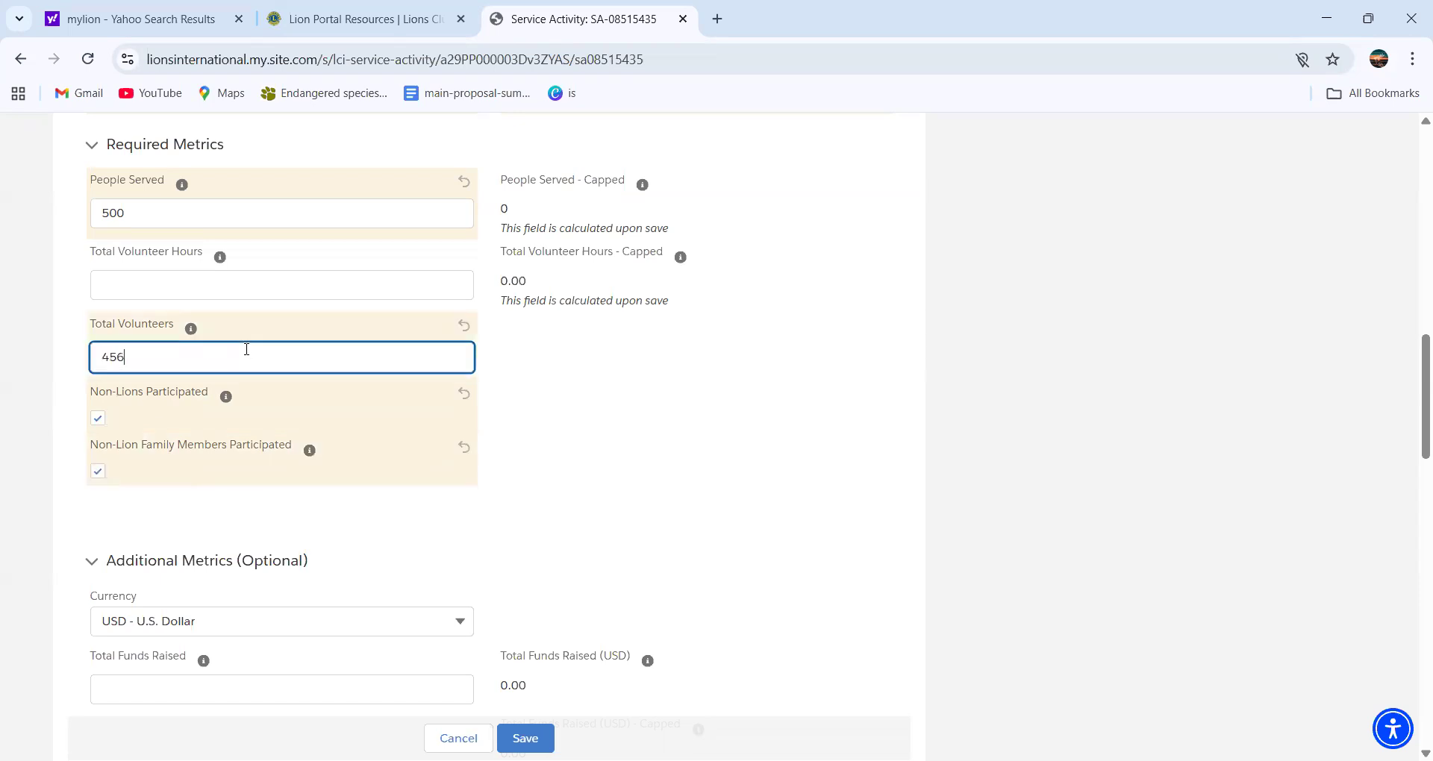
{"action": "key", "text": "BackSpace"}
{"action": "scroll", "coordinate": [323, 333], "scroll_direction": "down", "scroll_amount": 1}
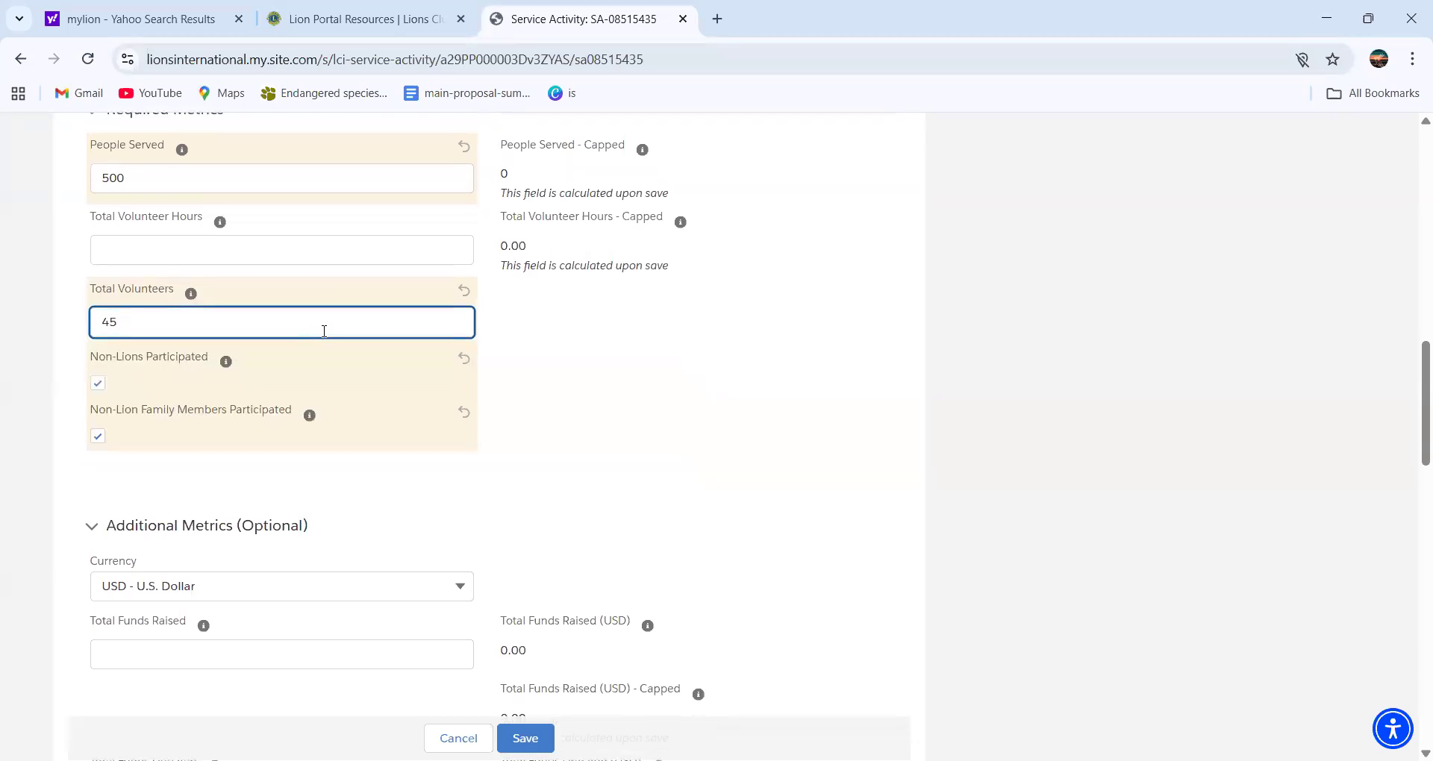
{"action": "left_click", "coordinate": [241, 256]}
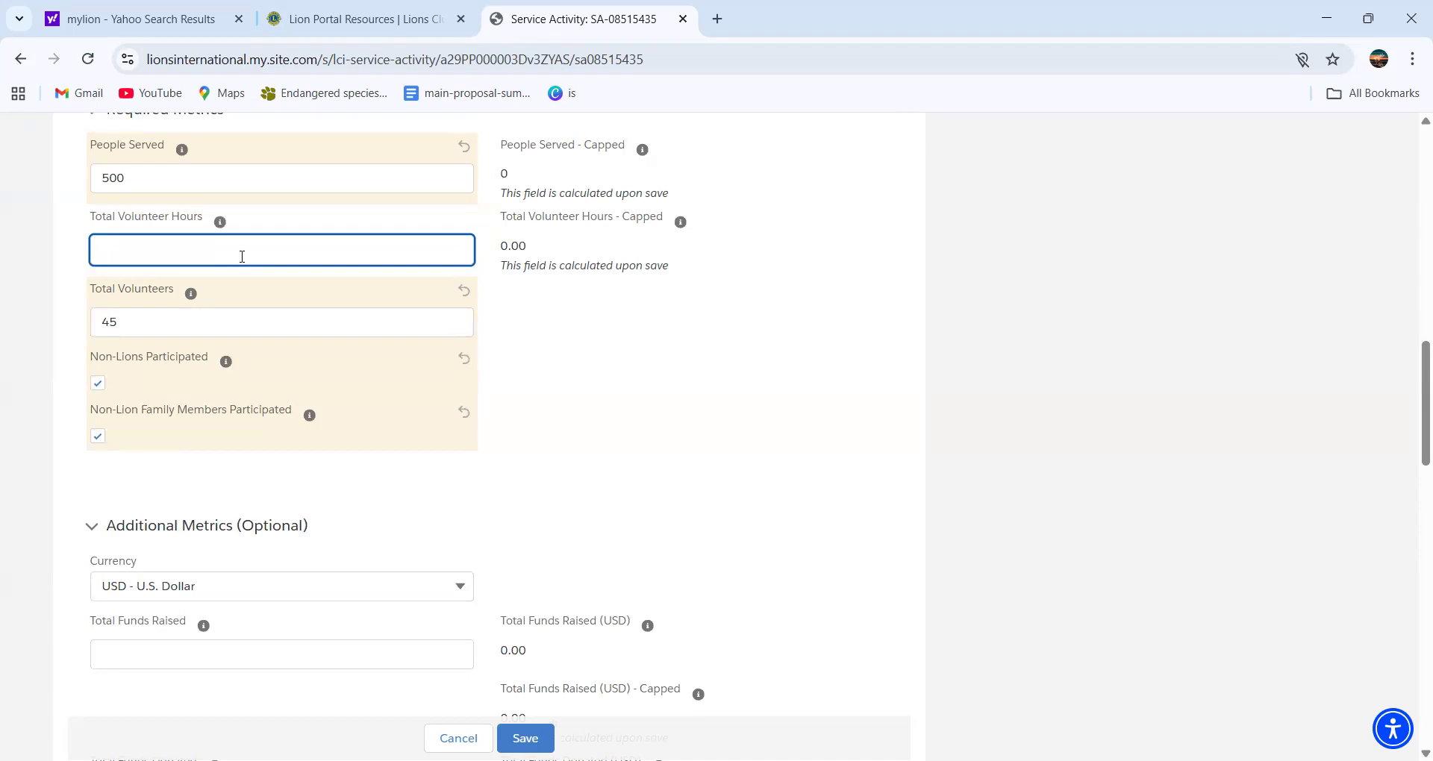
{"action": "scroll", "coordinate": [531, 276], "scroll_direction": "up", "scroll_amount": 1}
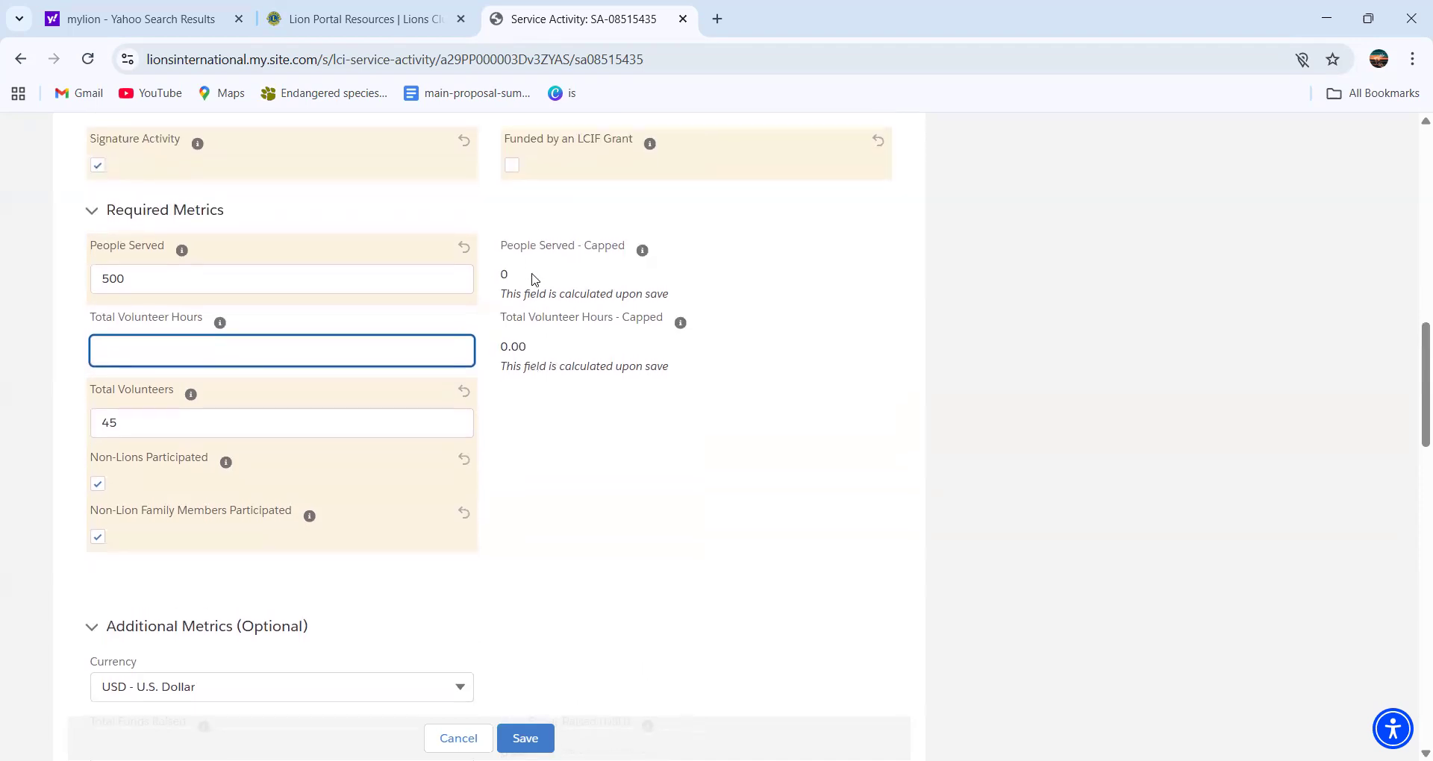
Step: Set the currency for the additional metrics to LKR - Sri Lanka Rupee
{"action": "scroll", "coordinate": [531, 275], "scroll_direction": "down", "scroll_amount": 3}
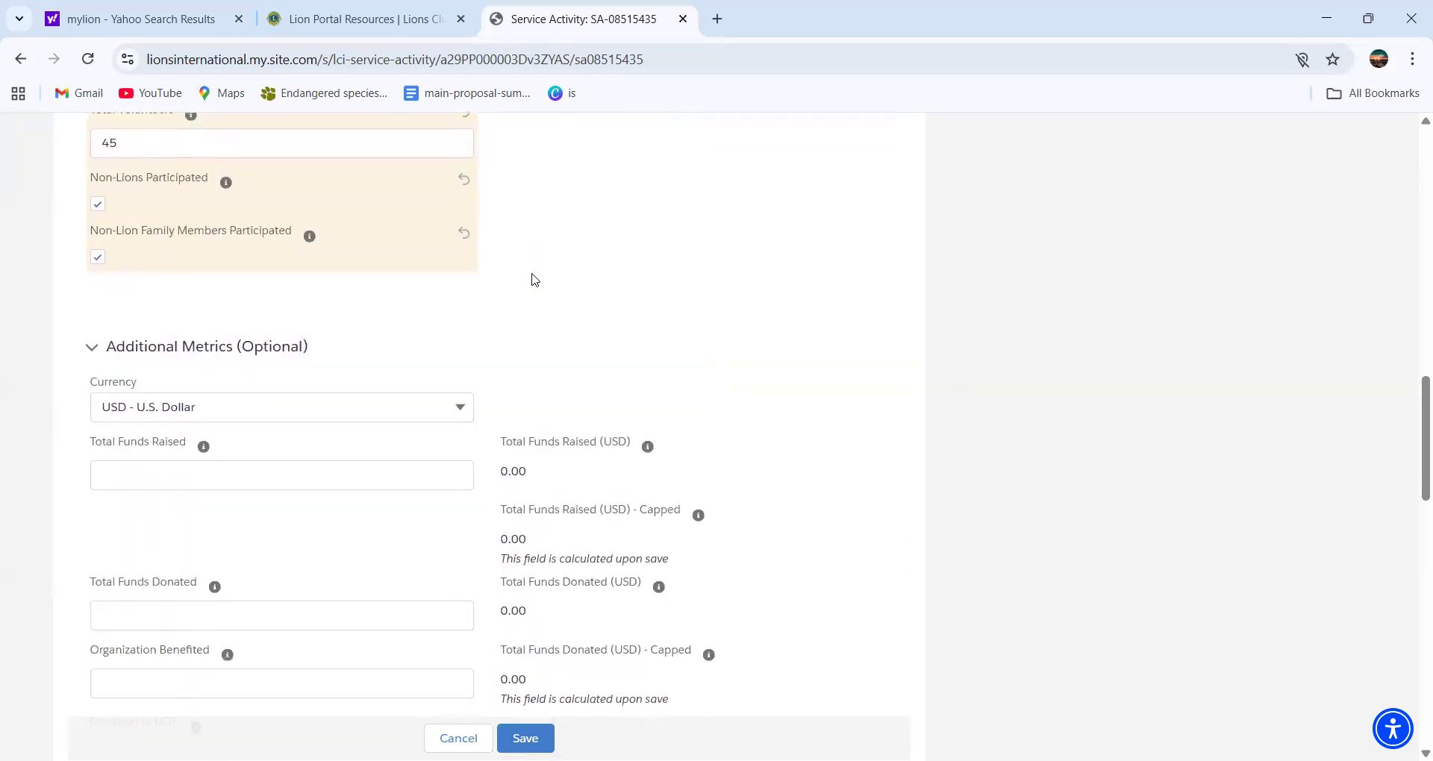
{"action": "scroll", "coordinate": [221, 229], "scroll_direction": "down", "scroll_amount": 3}
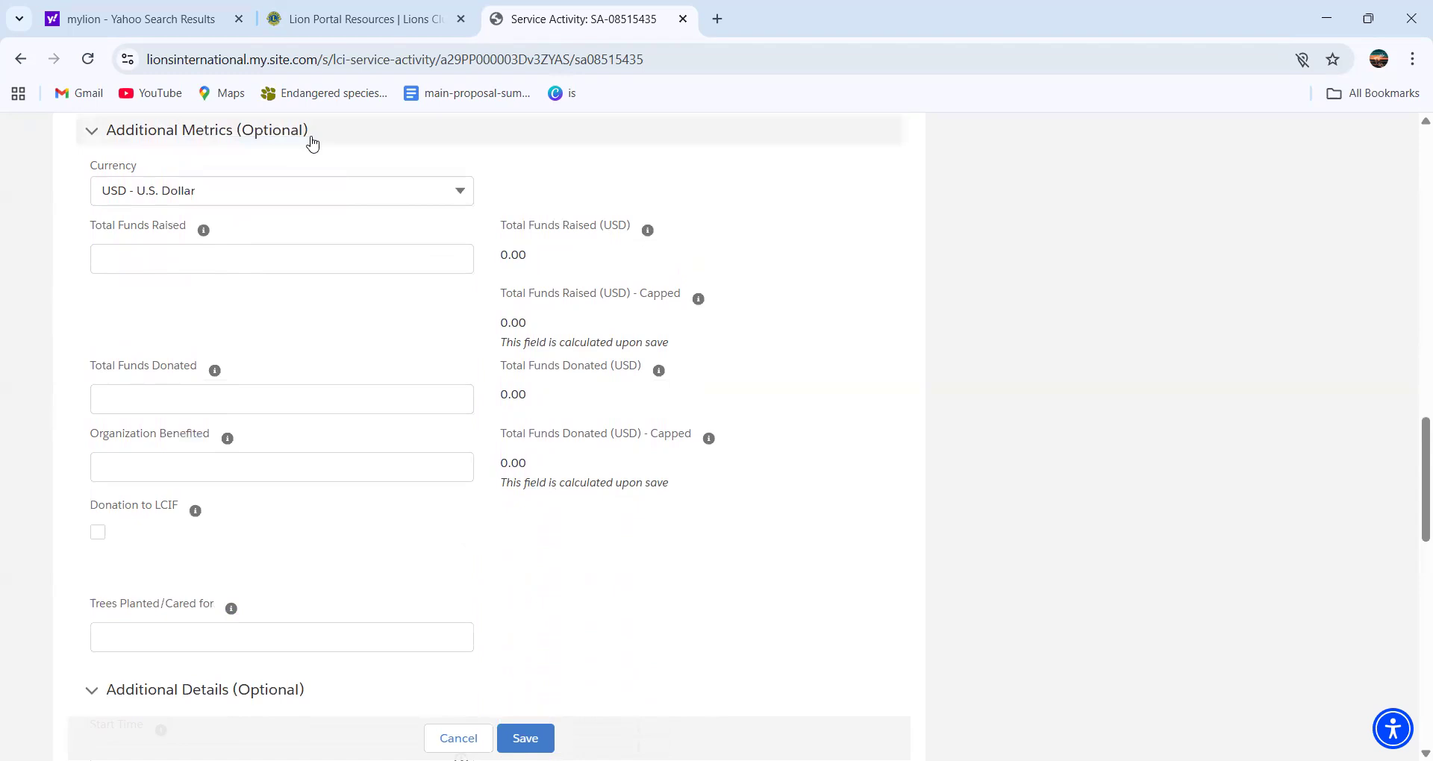
{"action": "left_click", "coordinate": [452, 194]}
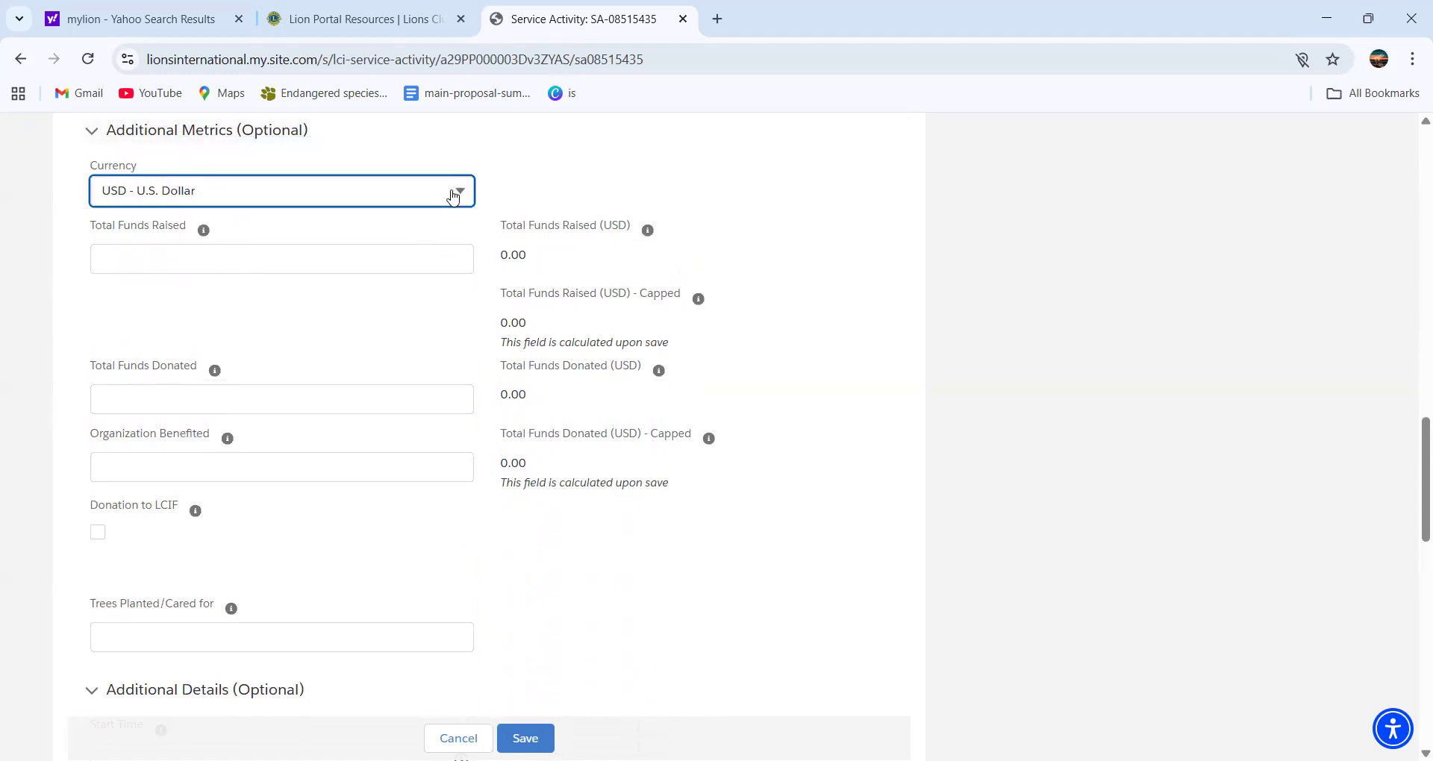
{"action": "scroll", "coordinate": [292, 316], "scroll_direction": "down", "scroll_amount": 5}
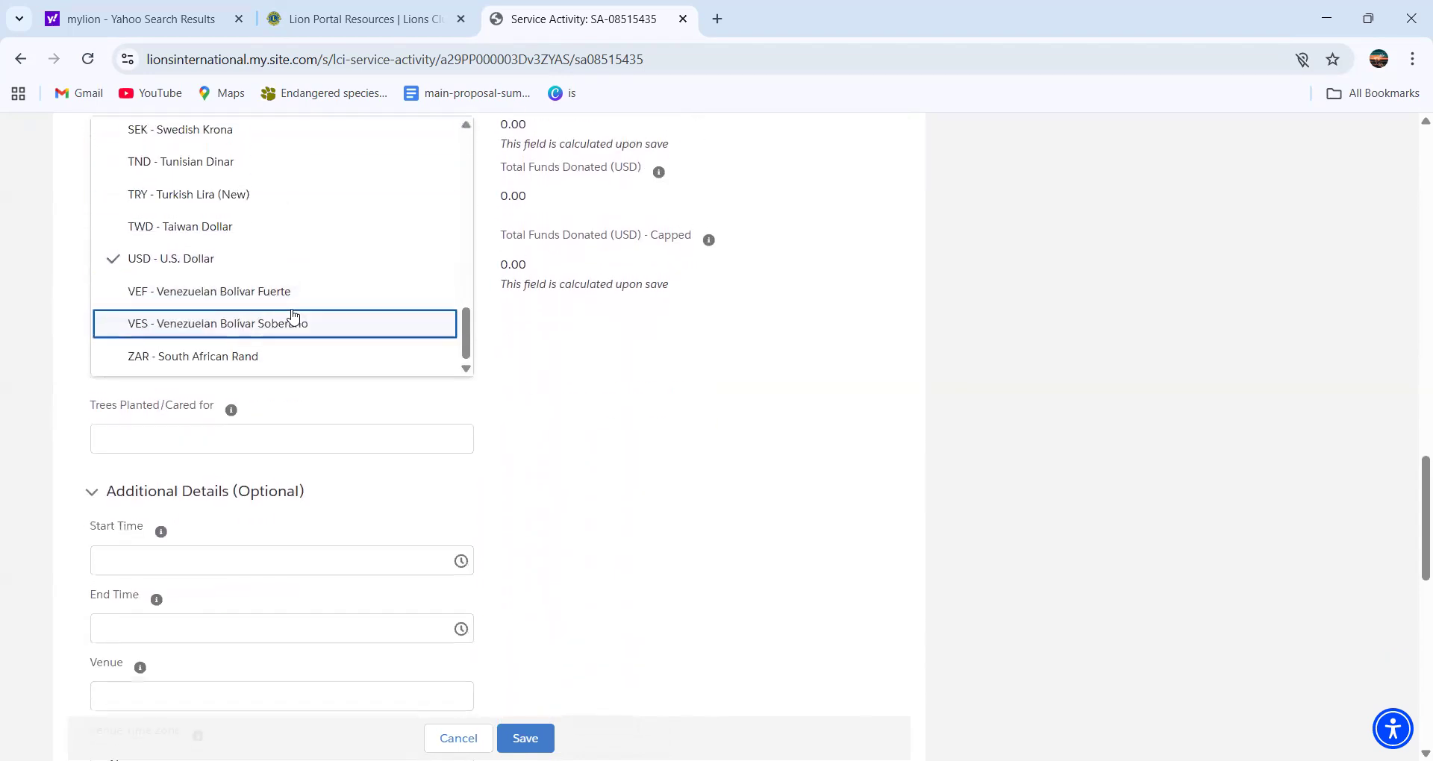
{"action": "scroll", "coordinate": [333, 243], "scroll_direction": "up", "scroll_amount": 5}
{"action": "scroll", "coordinate": [334, 243], "scroll_direction": "up", "scroll_amount": 5}
{"action": "scroll", "coordinate": [333, 240], "scroll_direction": "down", "scroll_amount": 2}
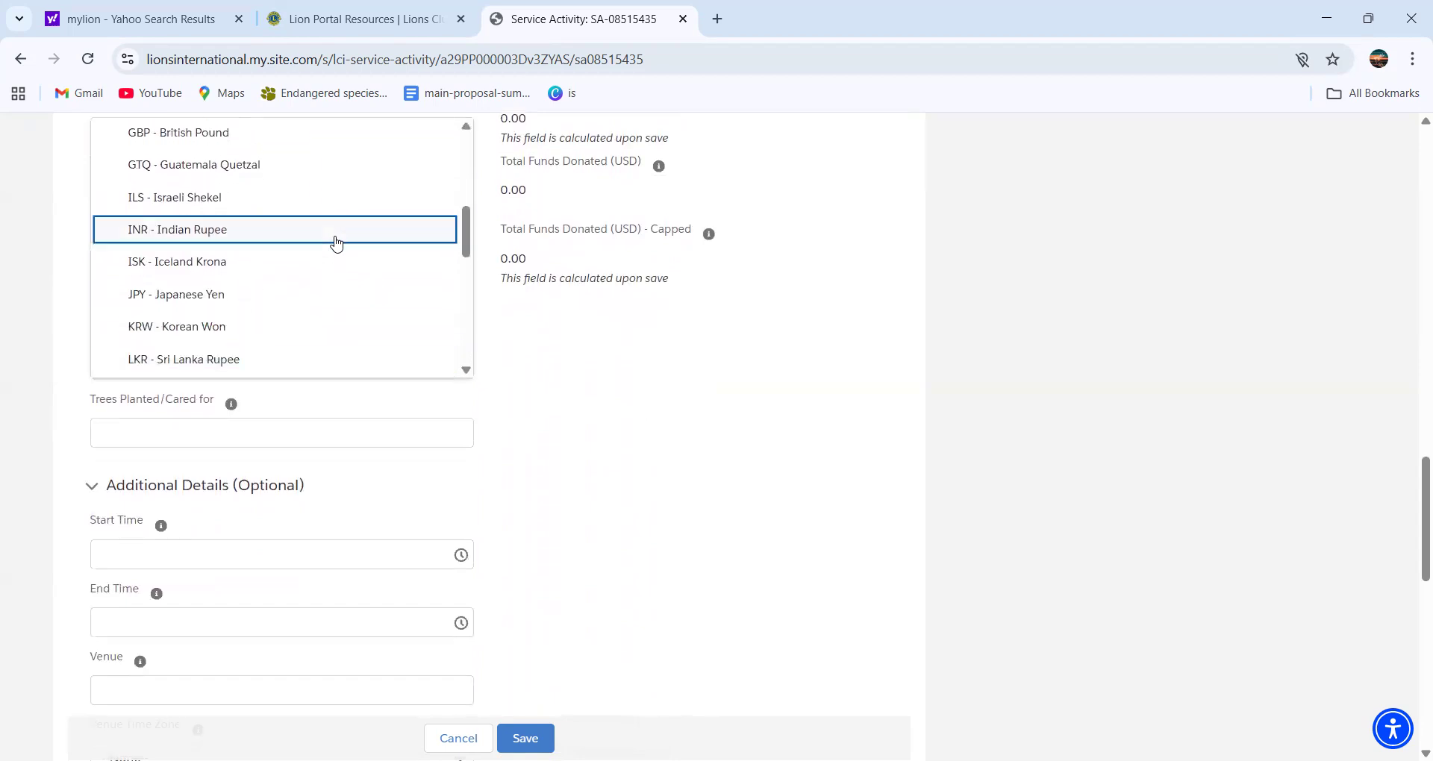
{"action": "left_click", "coordinate": [329, 360]}
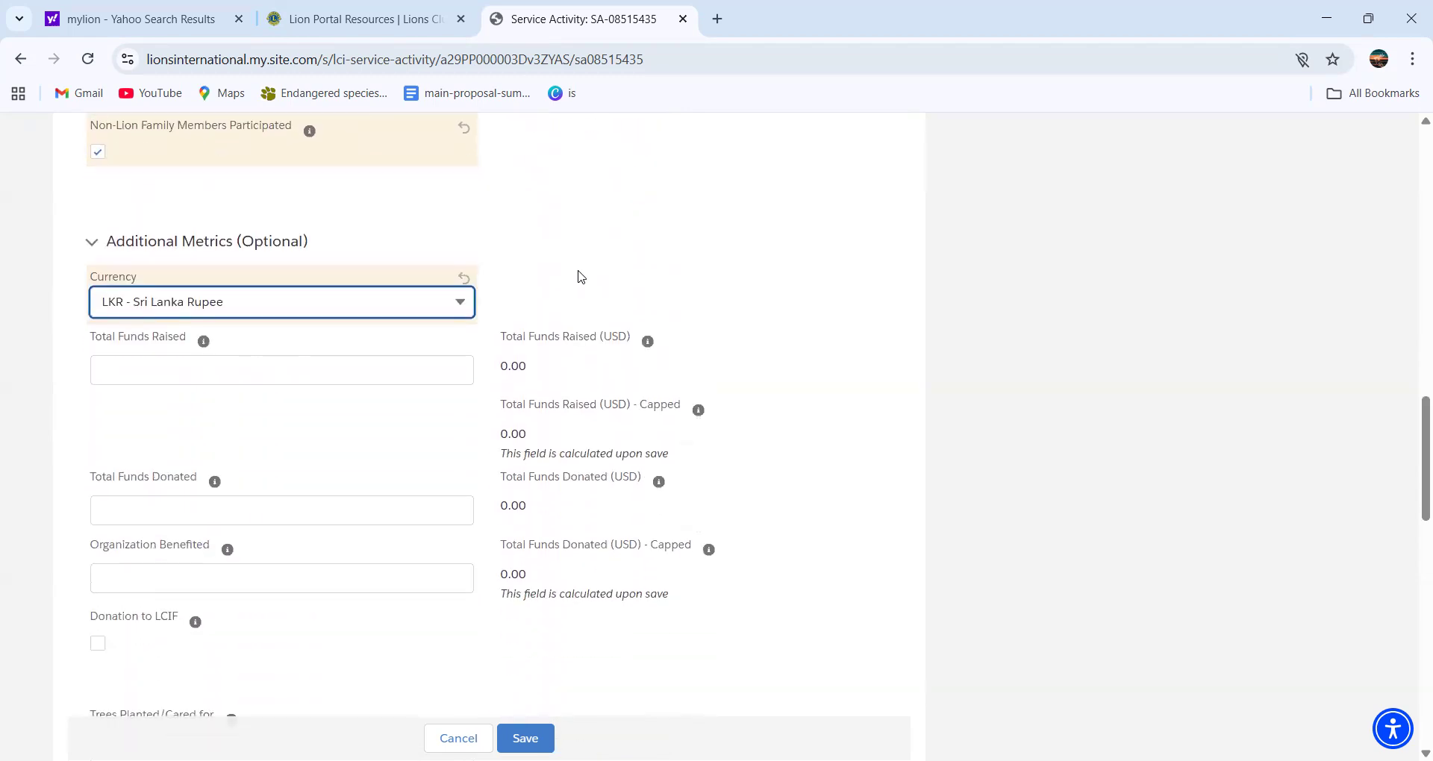
Step: Examine the optional fields for funds raised, funds donated, organization benefited, LCIF donation and trees planted, and the additional time and venue details
{"action": "left_click", "coordinate": [297, 375]}
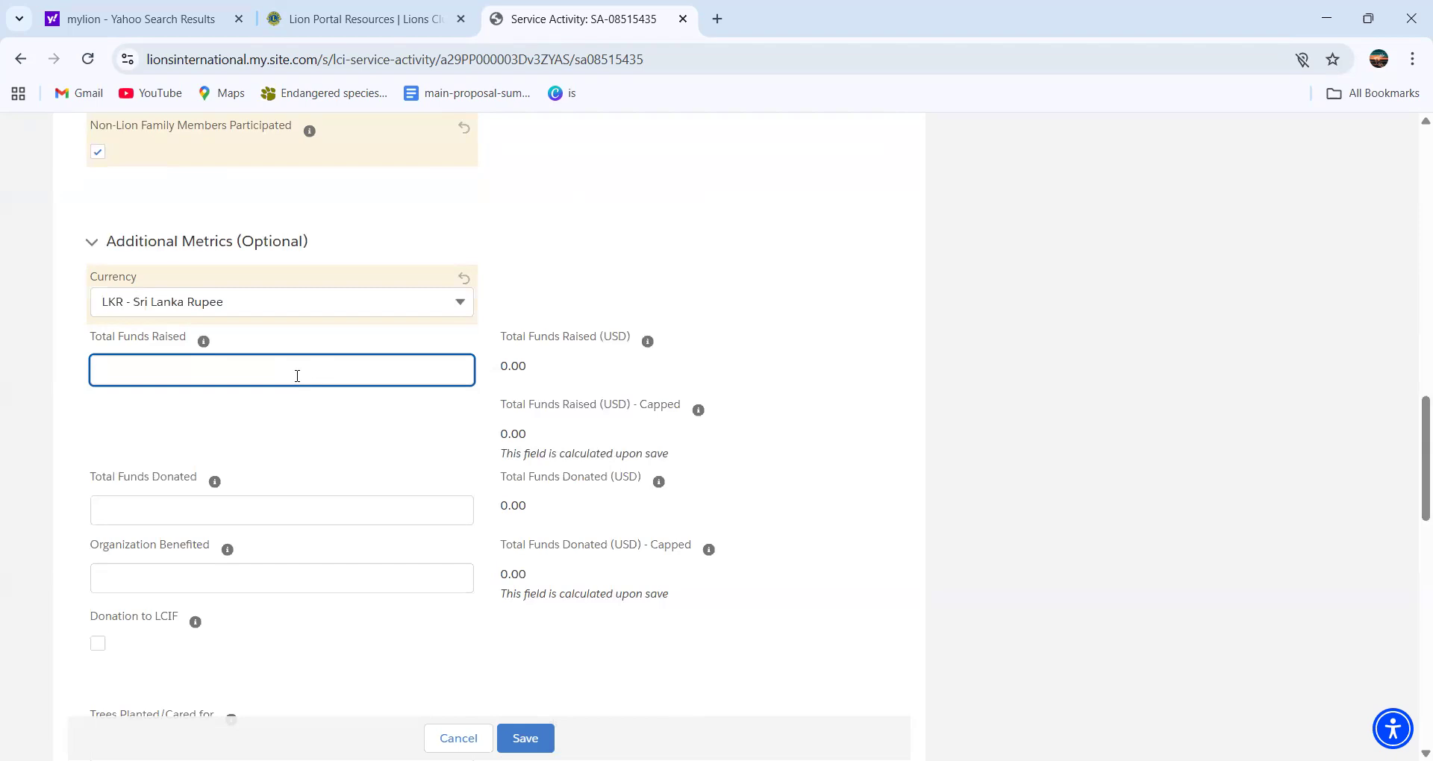
{"action": "scroll", "coordinate": [297, 376], "scroll_direction": "down", "scroll_amount": 2}
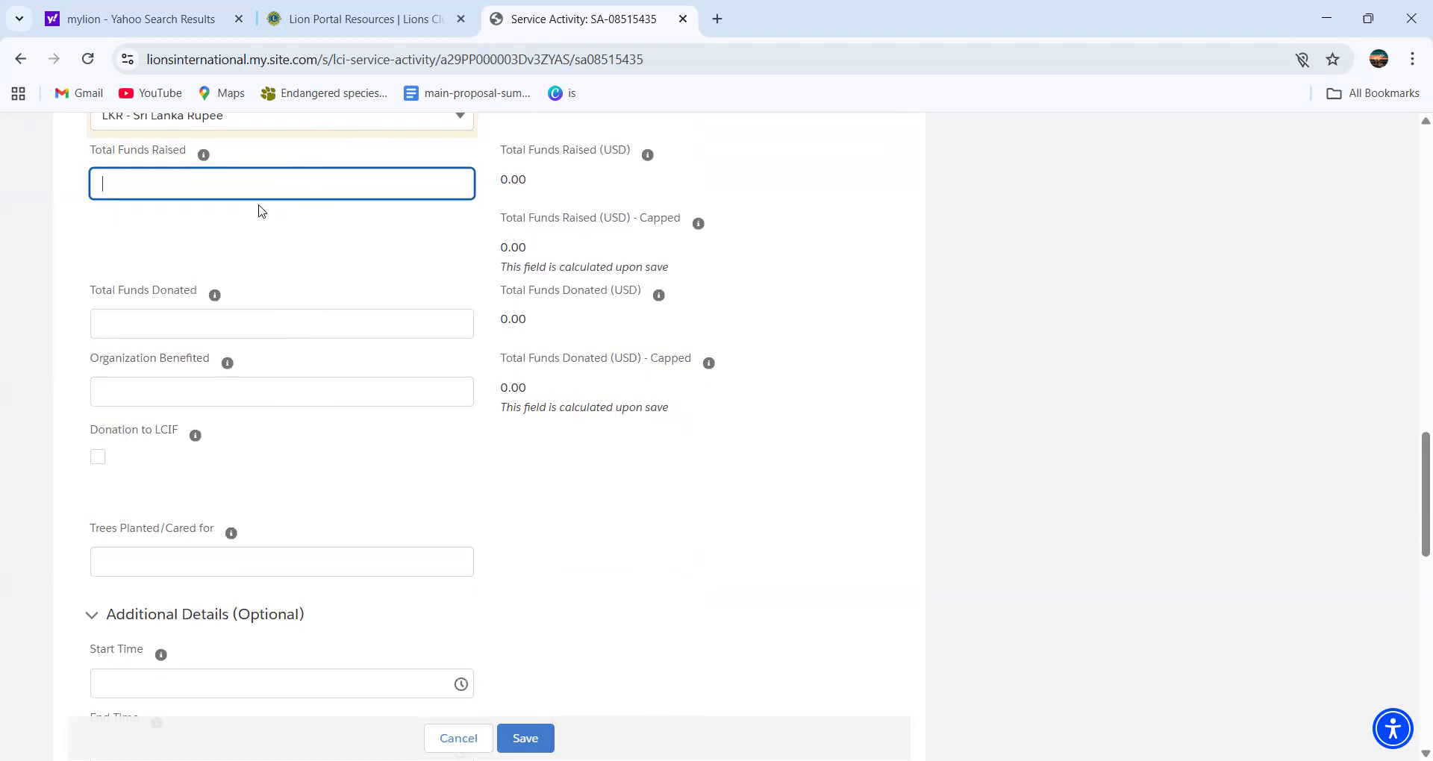
{"action": "left_click", "coordinate": [245, 312]}
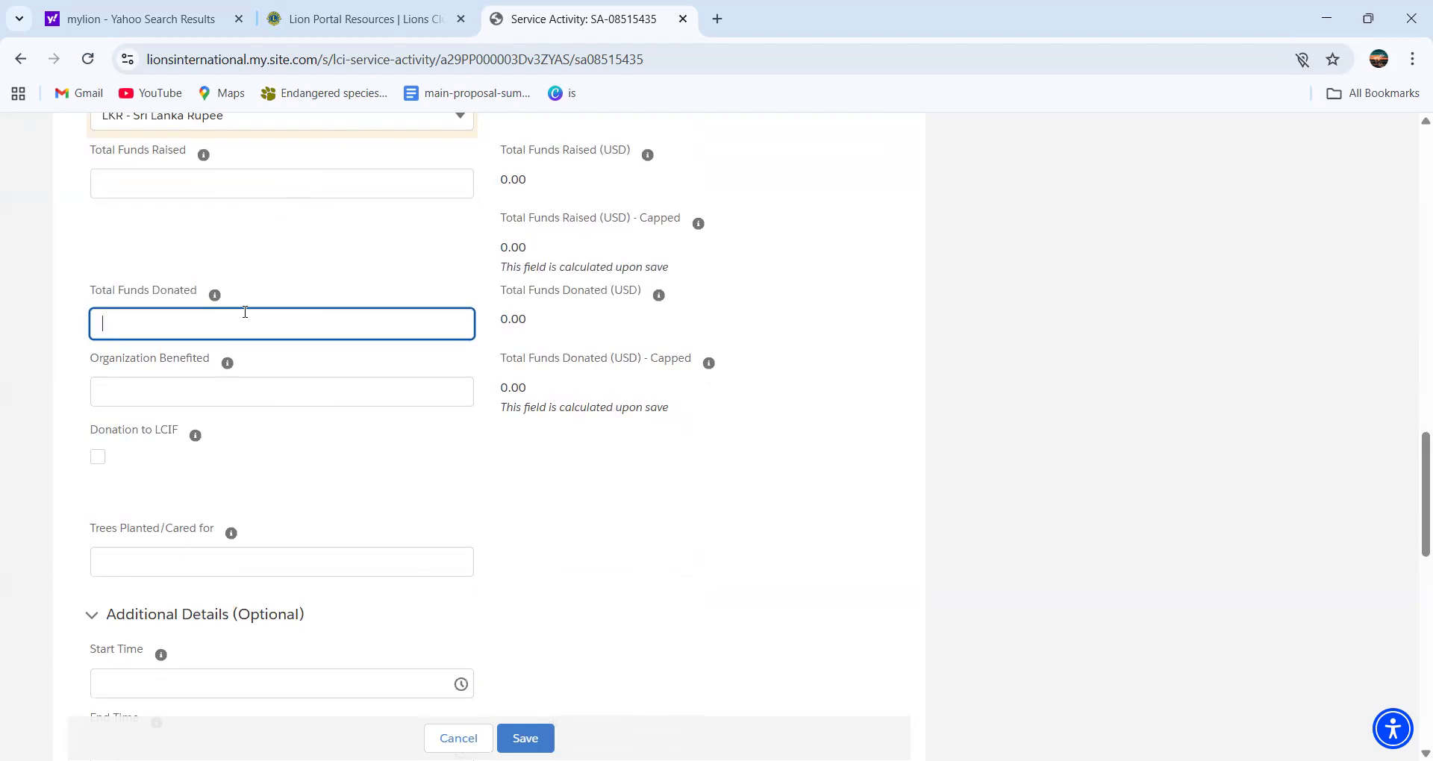
{"action": "left_click", "coordinate": [197, 381]}
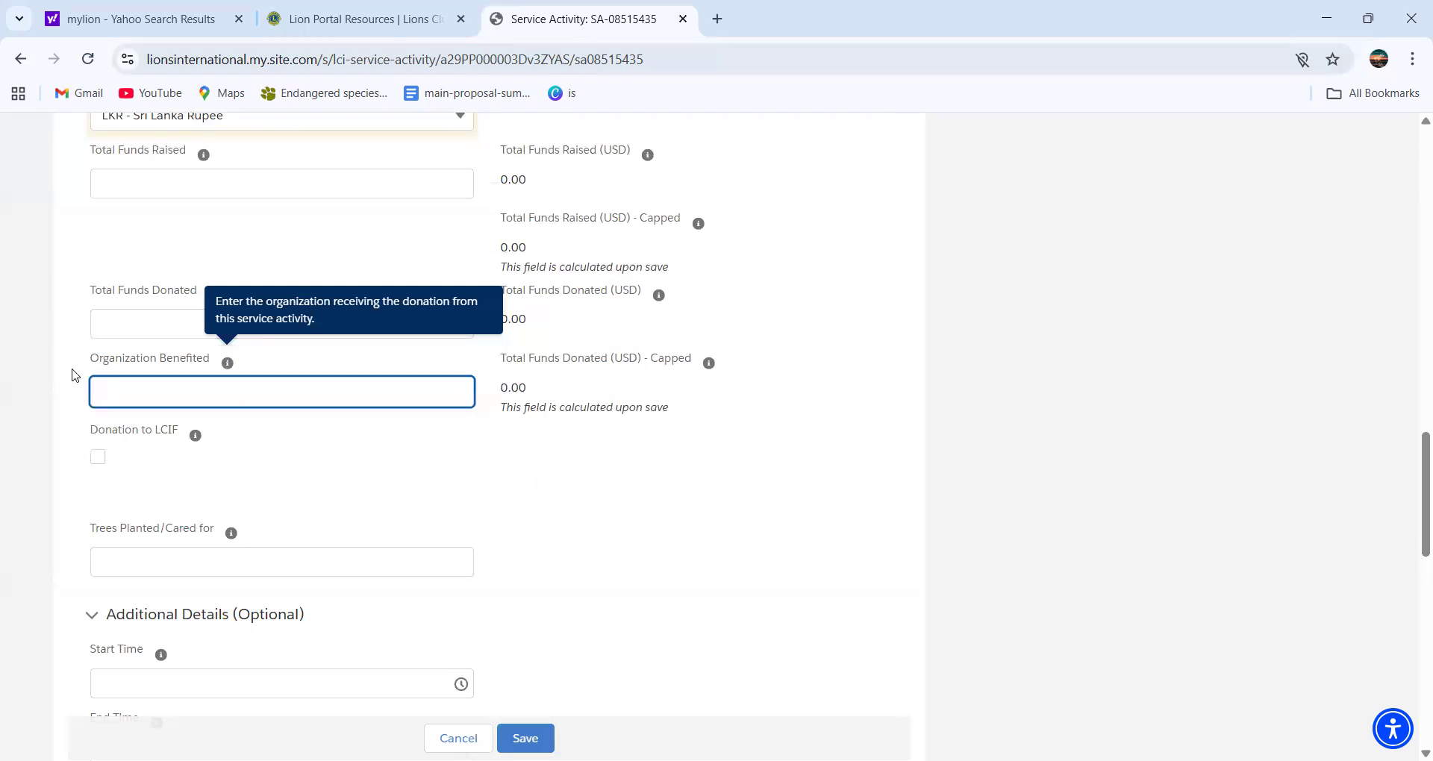
{"action": "scroll", "coordinate": [333, 441], "scroll_direction": "down", "scroll_amount": 1}
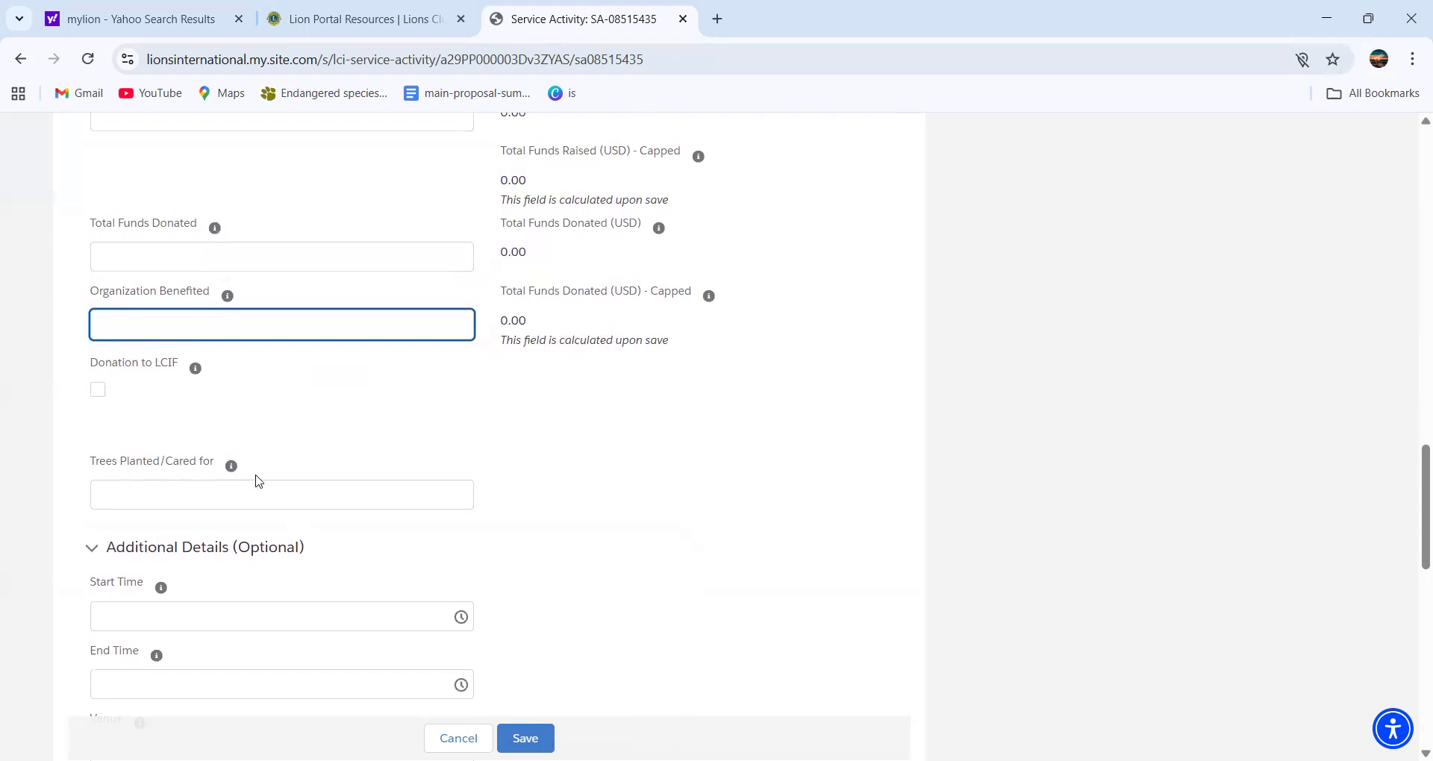
{"action": "scroll", "coordinate": [258, 480], "scroll_direction": "down", "scroll_amount": 1}
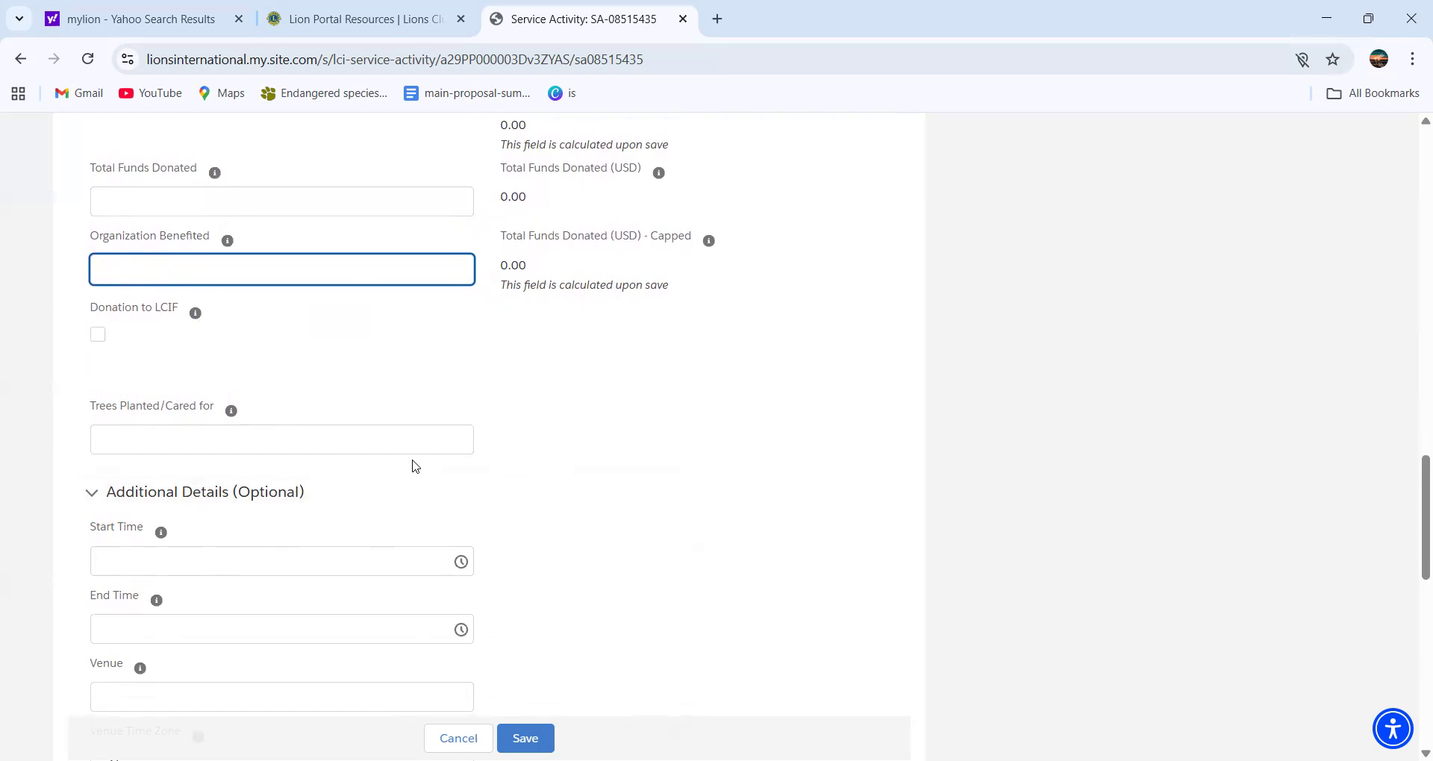
{"action": "scroll", "coordinate": [318, 411], "scroll_direction": "down", "scroll_amount": 1}
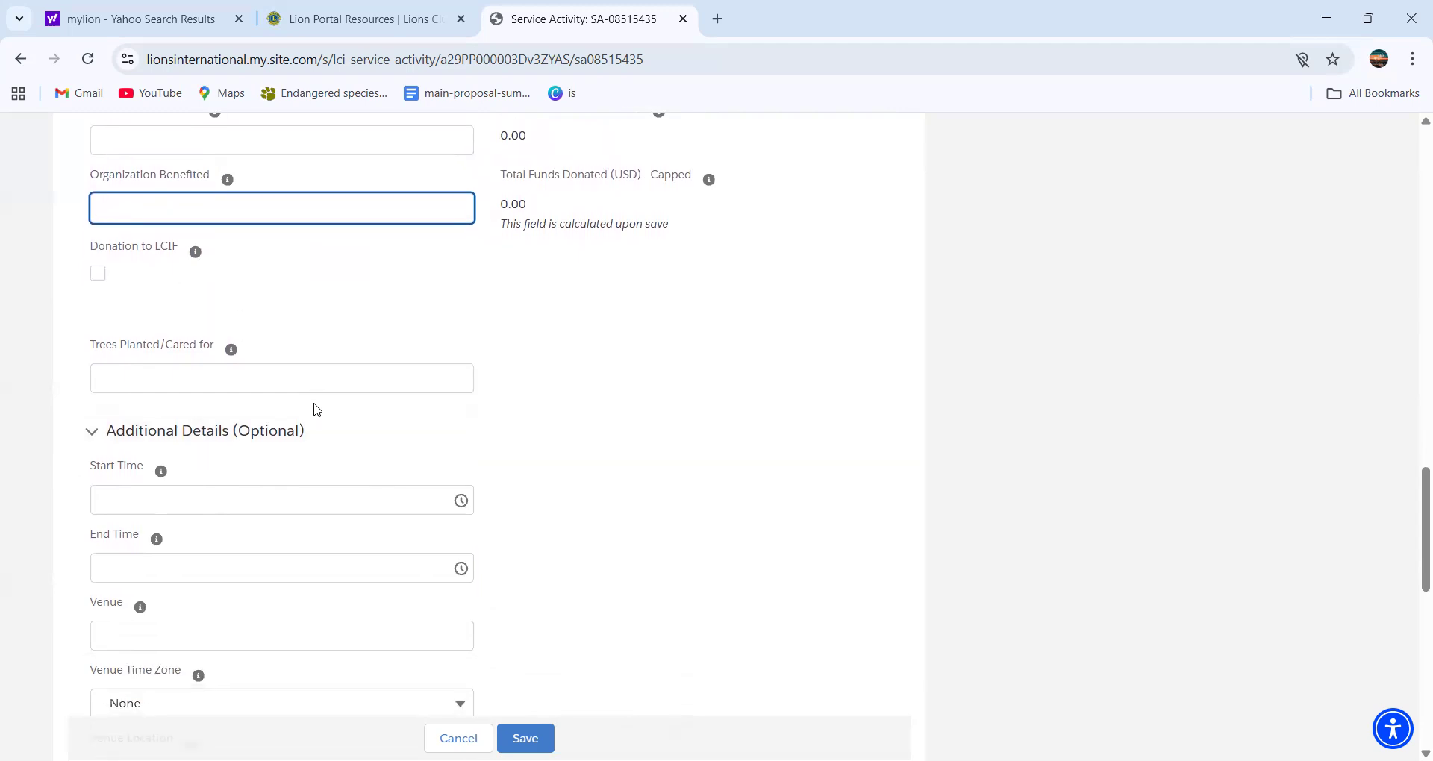
{"action": "scroll", "coordinate": [309, 257], "scroll_direction": "down", "scroll_amount": 2}
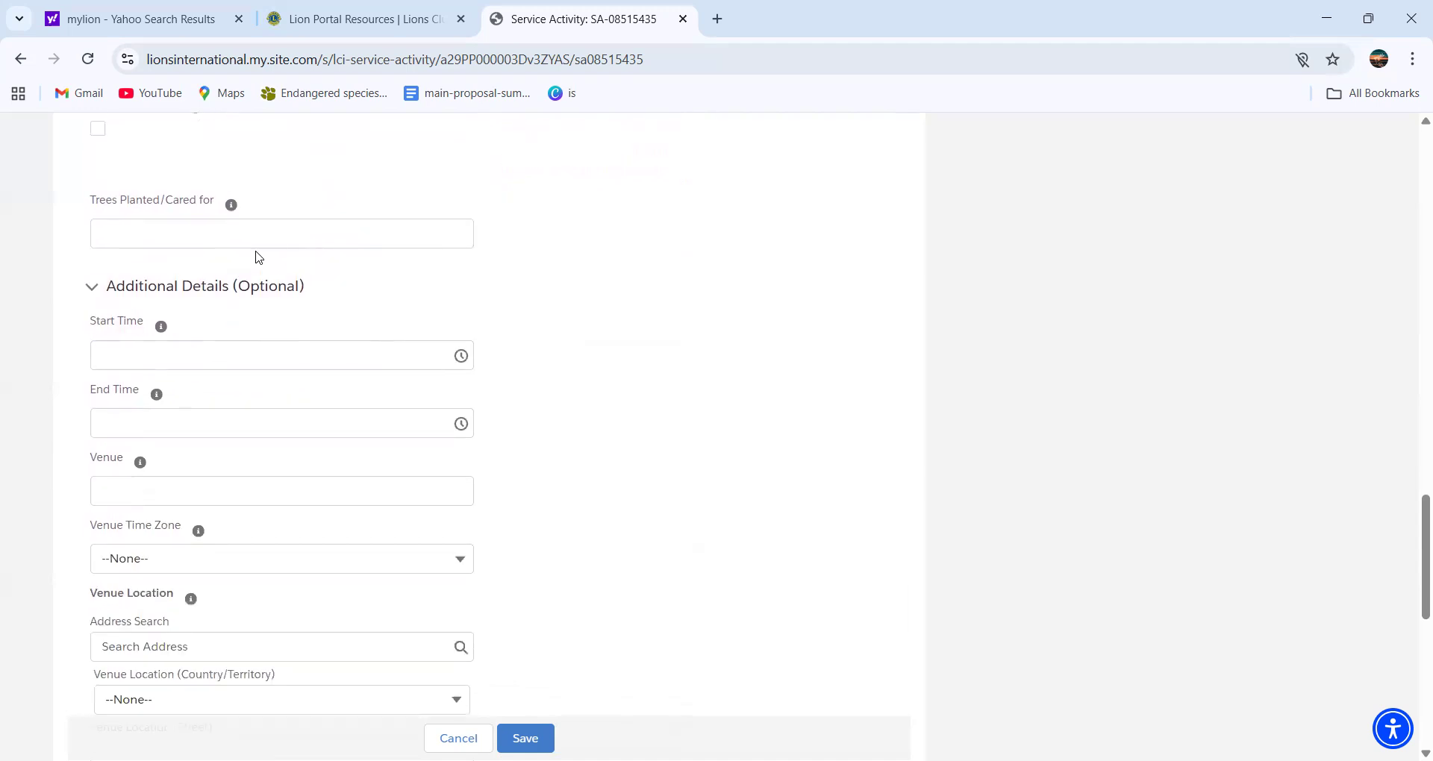
{"action": "scroll", "coordinate": [223, 326], "scroll_direction": "down", "scroll_amount": 2}
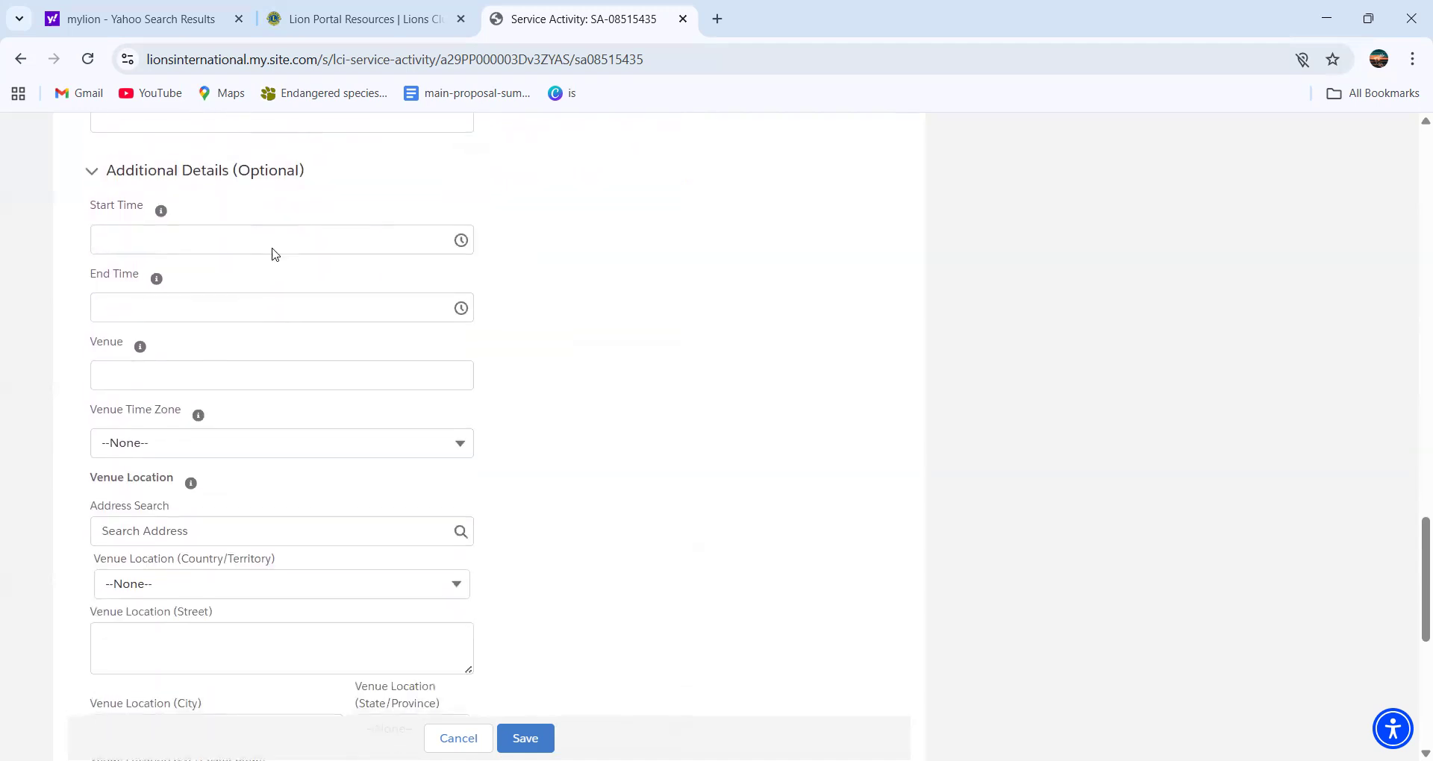
Step: Set the activity's Start Time to 7:00 AM in the optional additional details
{"action": "left_click", "coordinate": [460, 239]}
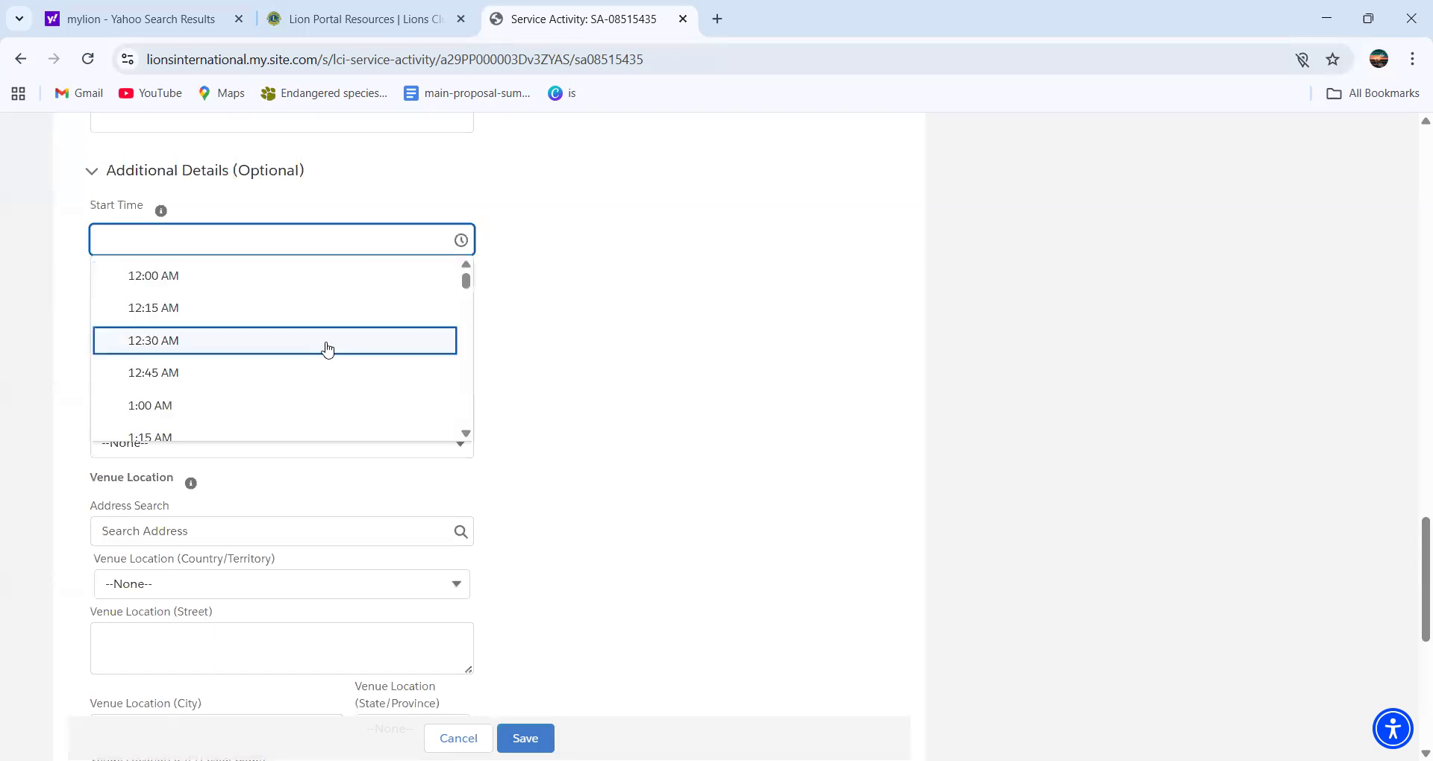
{"action": "scroll", "coordinate": [328, 349], "scroll_direction": "up", "scroll_amount": 2}
{"action": "scroll", "coordinate": [328, 350], "scroll_direction": "down", "scroll_amount": 2}
{"action": "scroll", "coordinate": [330, 343], "scroll_direction": "down", "scroll_amount": 6}
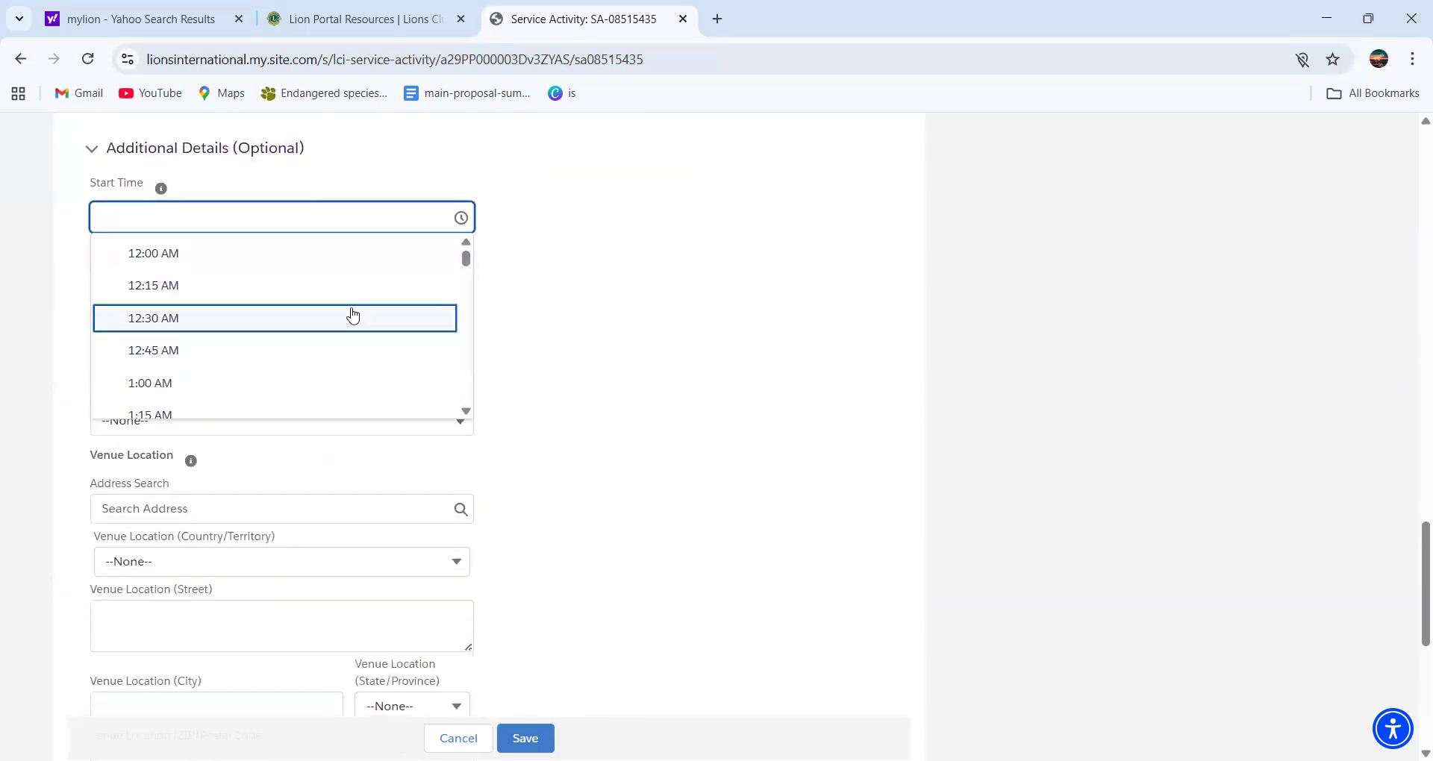
{"action": "scroll", "coordinate": [357, 336], "scroll_direction": "down", "scroll_amount": 4}
{"action": "left_click", "coordinate": [365, 355]}
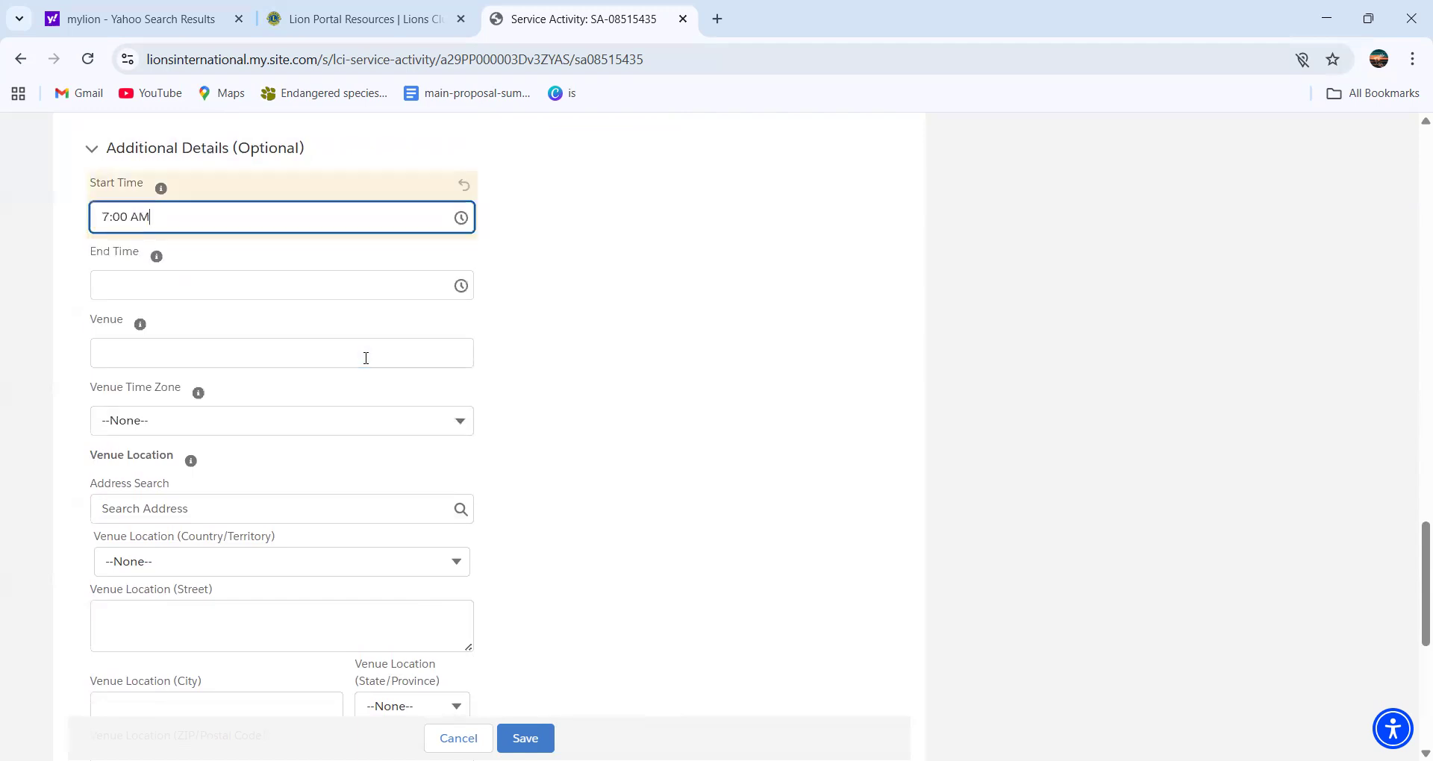
Step: Set the activity's End Time to 10:00 AM
{"action": "left_click", "coordinate": [459, 285]}
{"action": "scroll", "coordinate": [363, 404], "scroll_direction": "down", "scroll_amount": 12}
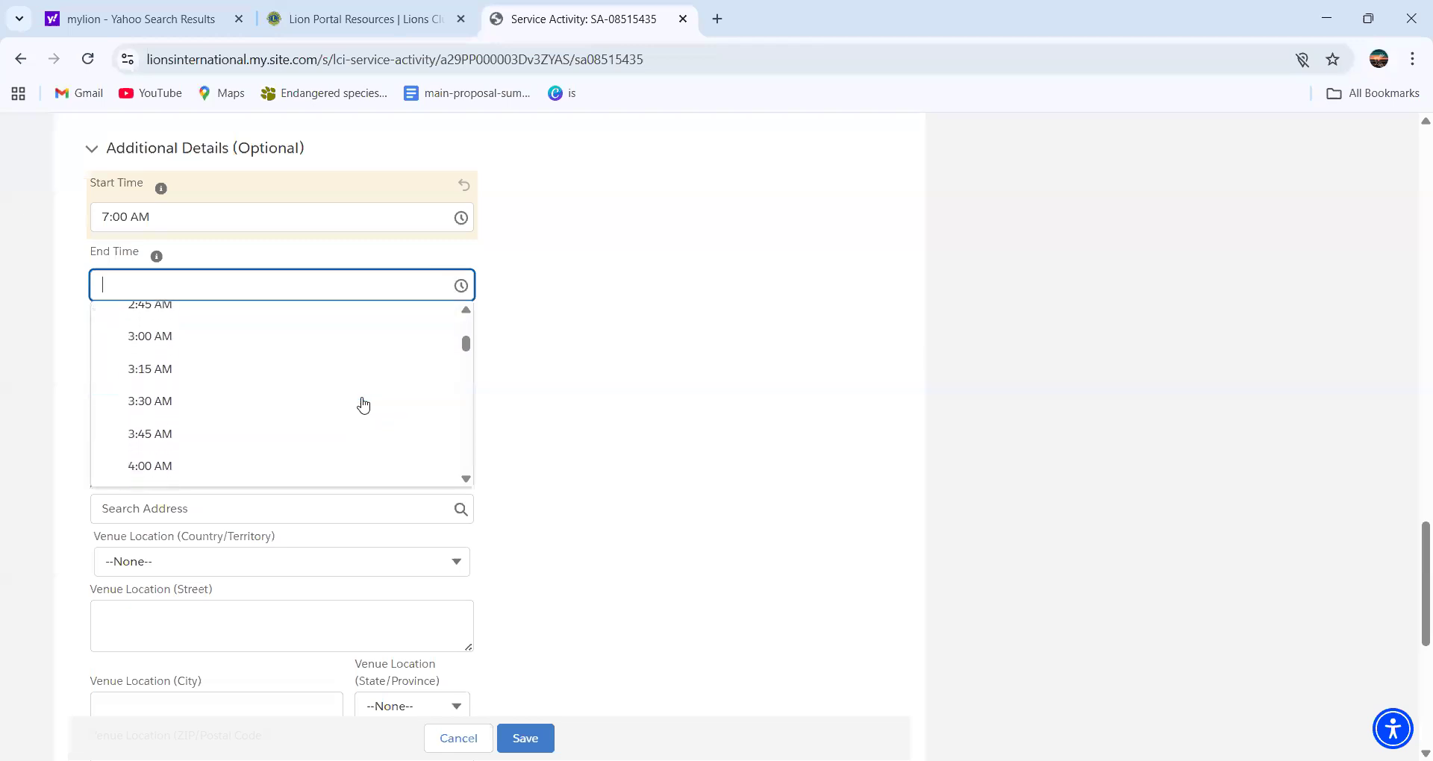
{"action": "scroll", "coordinate": [363, 404], "scroll_direction": "down", "scroll_amount": 3}
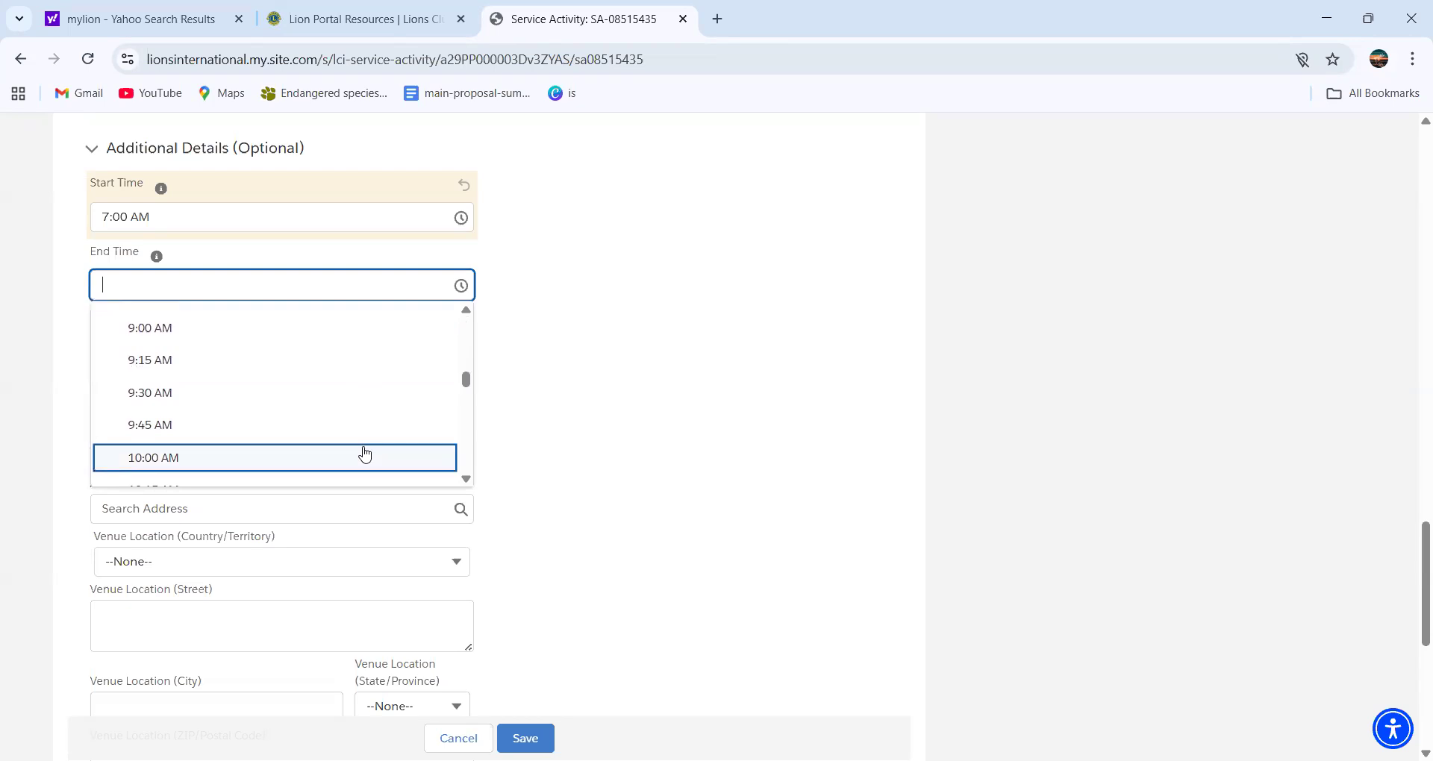
{"action": "left_click", "coordinate": [362, 454]}
{"action": "left_click", "coordinate": [438, 354]}
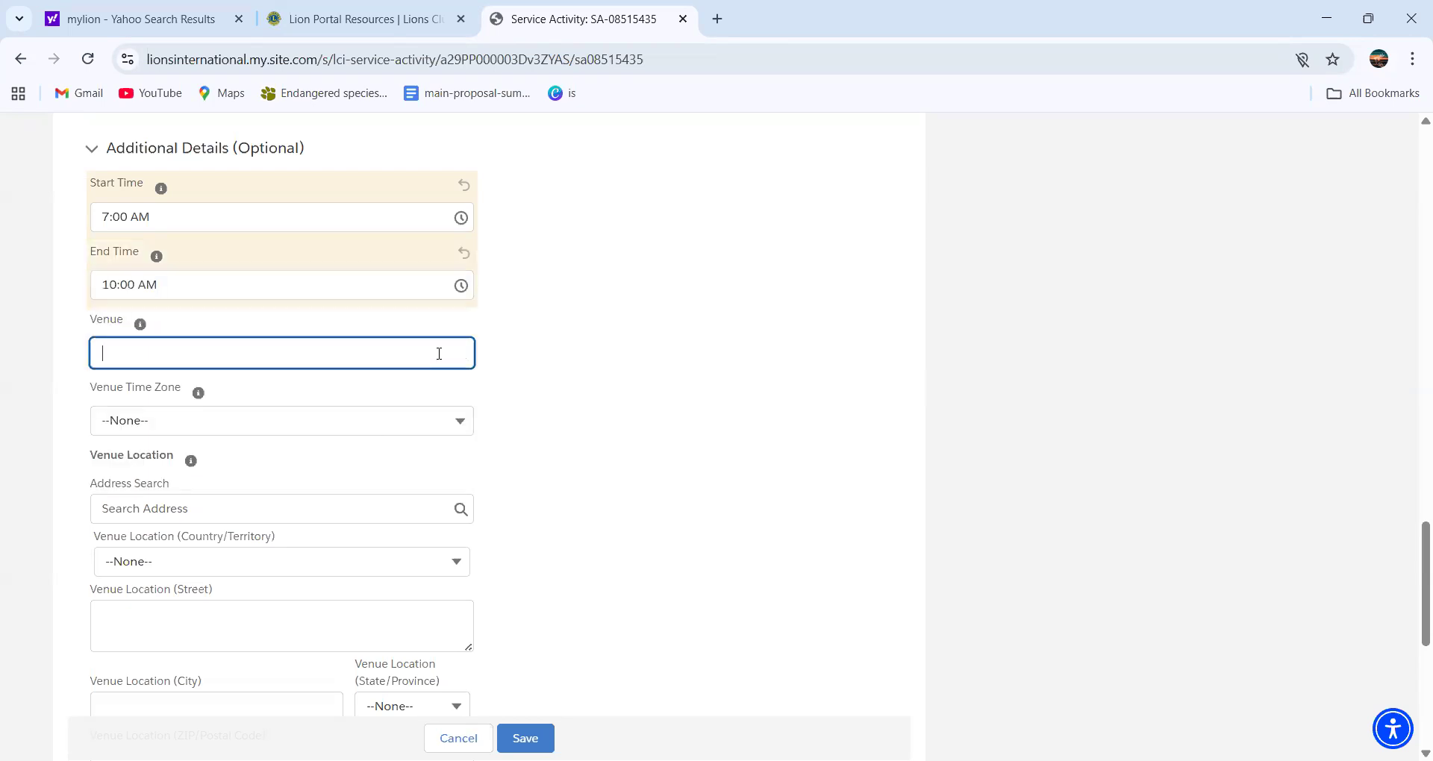
{"action": "scroll", "coordinate": [439, 354], "scroll_direction": "down", "scroll_amount": 1}
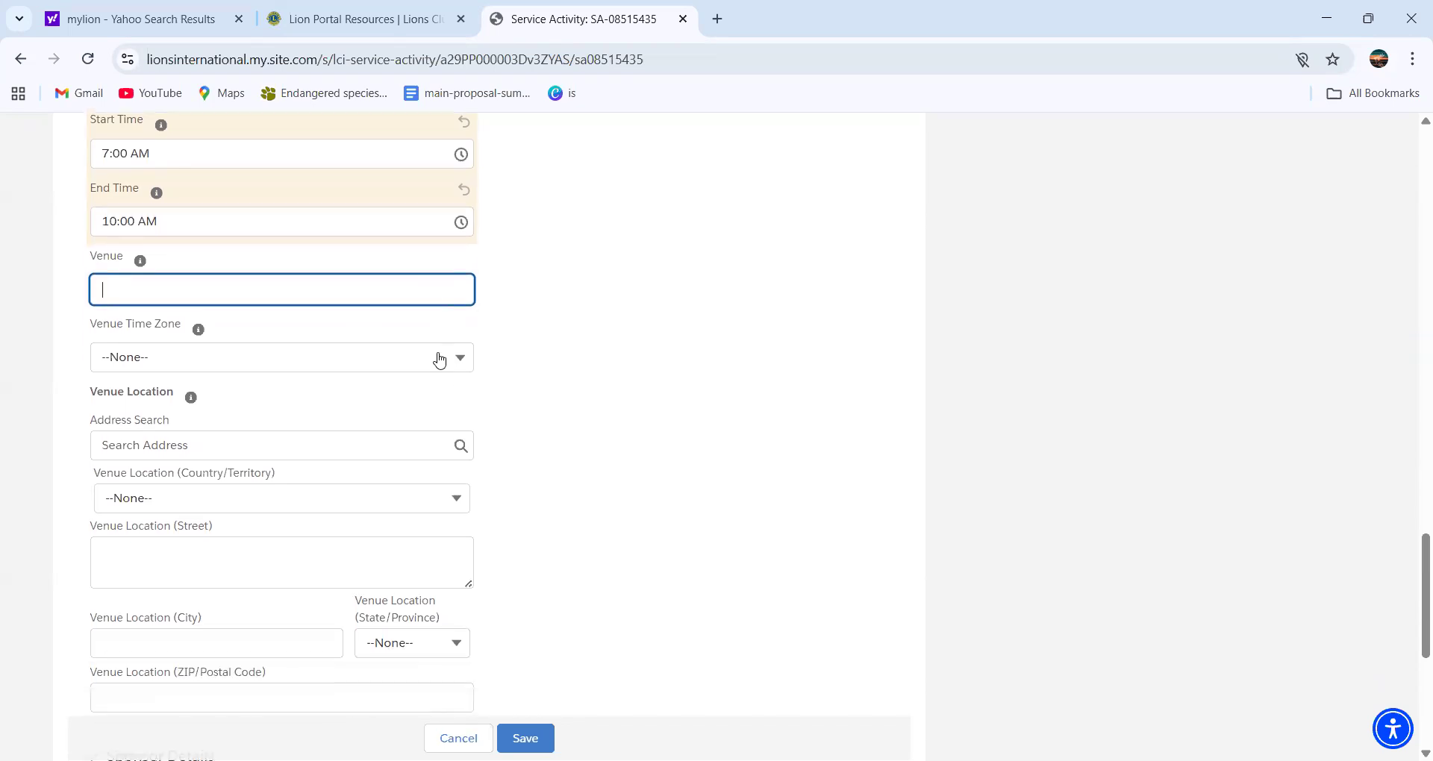
{"action": "right_click", "coordinate": [436, 356]}
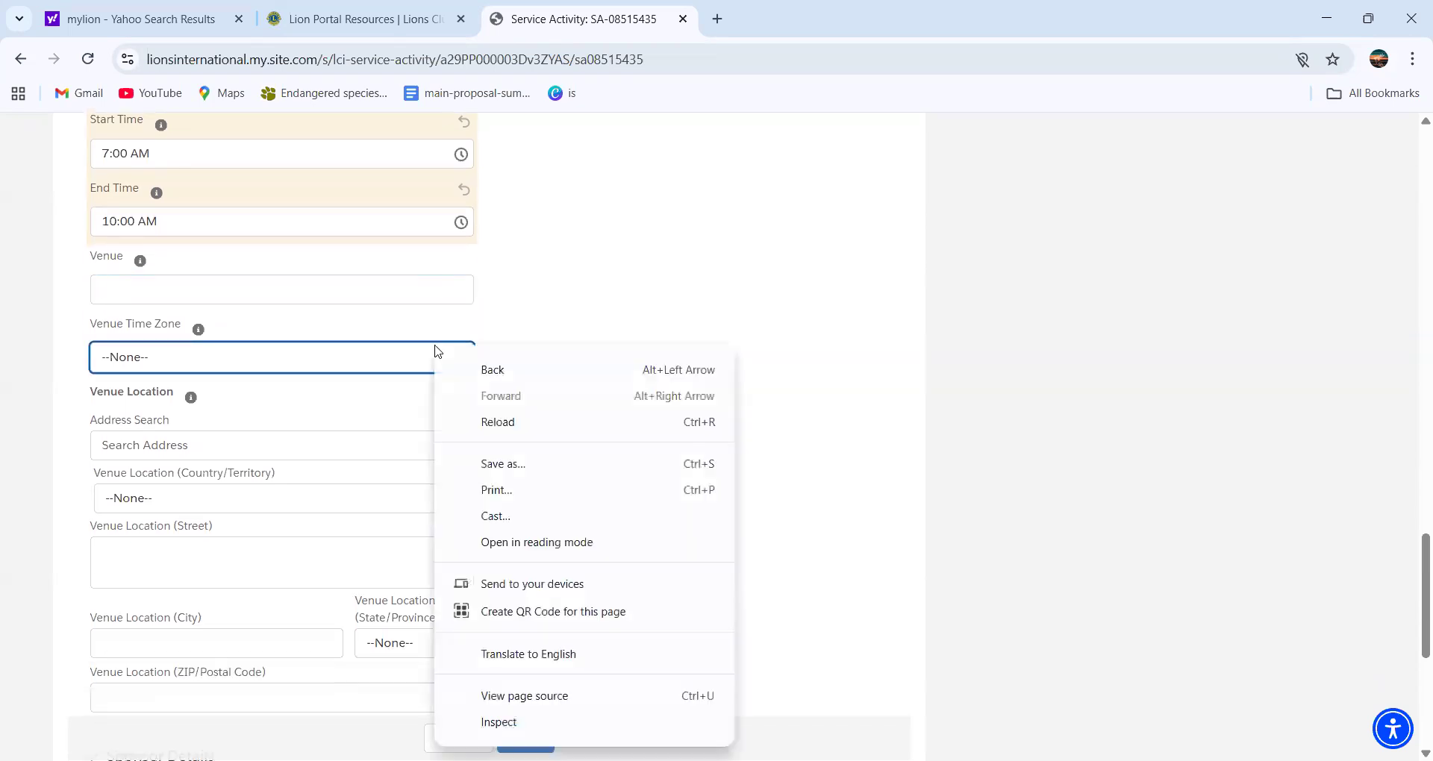
{"action": "left_click", "coordinate": [414, 356]}
{"action": "left_click", "coordinate": [464, 359]}
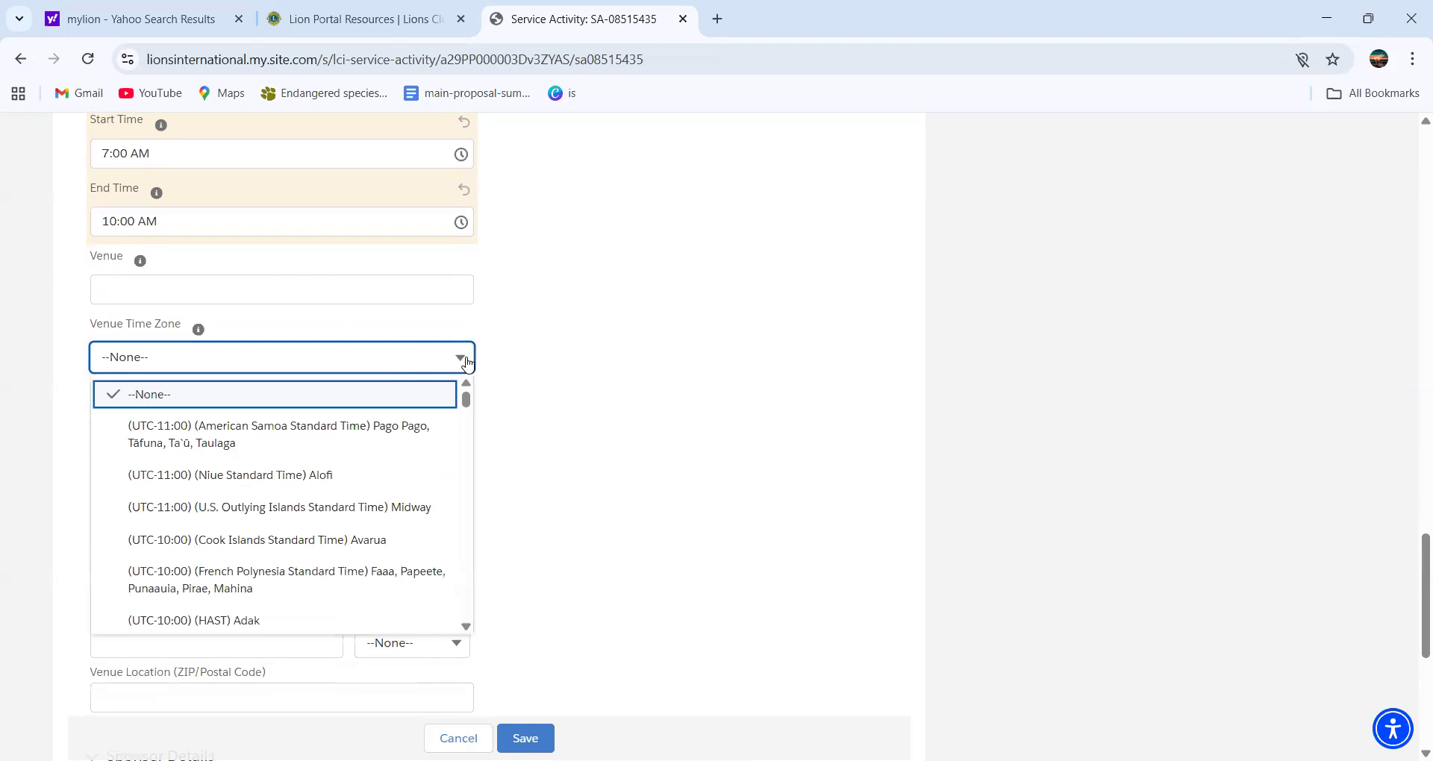
{"action": "left_click", "coordinate": [457, 440]}
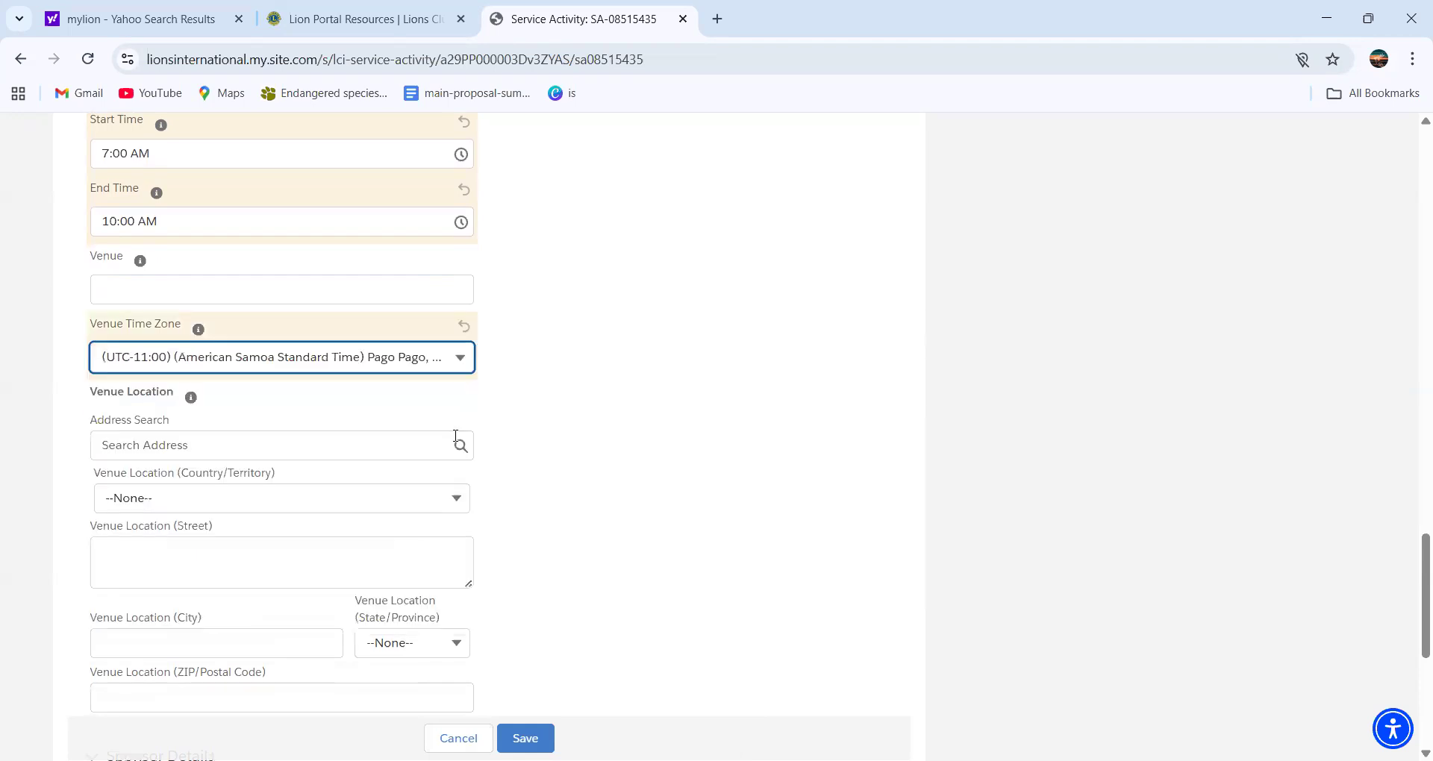
Step: Set the Venue Time Zone to (UTC+05:30) (IST) Colombo, Dehiwala-Mount Lavinia, Moratuwa, Jaffna, Negombo
{"action": "left_click", "coordinate": [448, 364]}
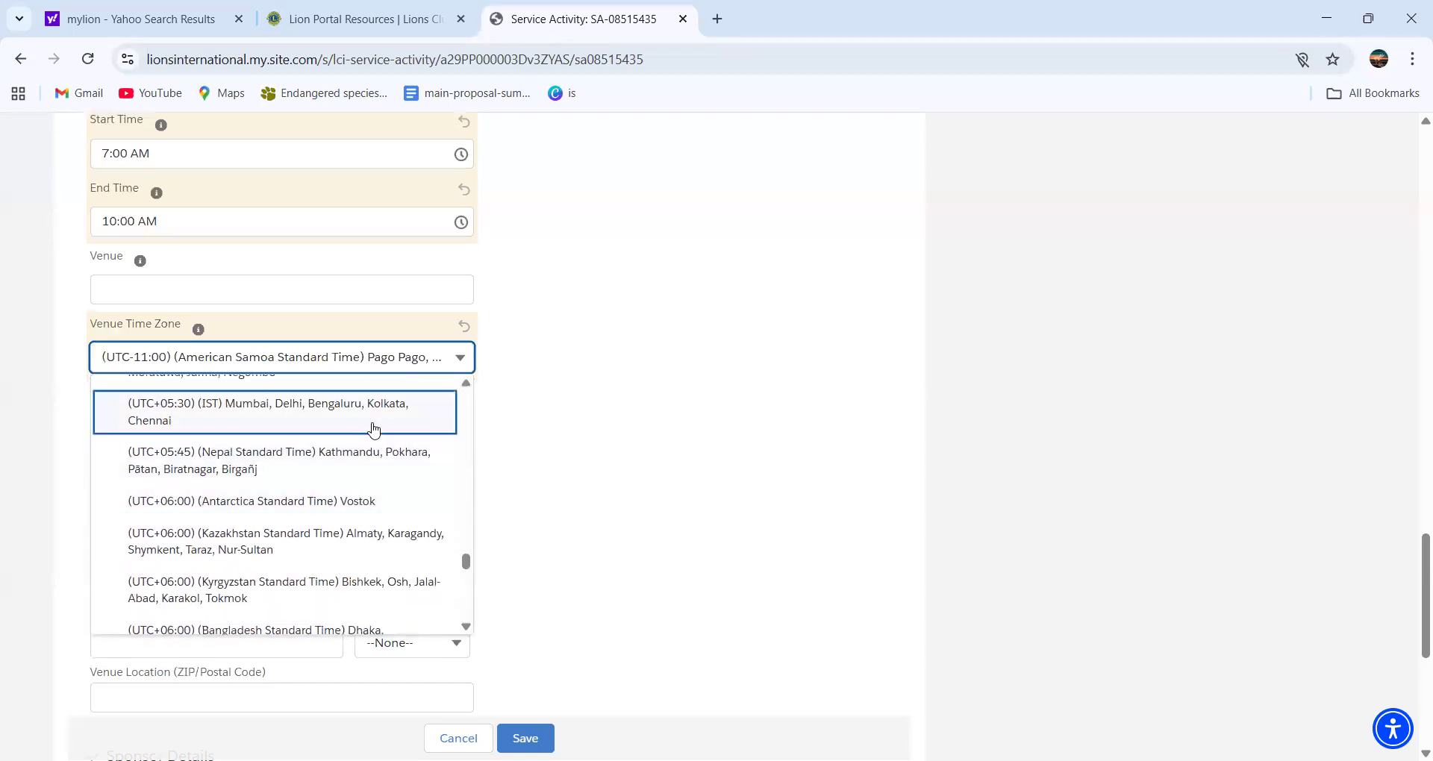
{"action": "scroll", "coordinate": [373, 431], "scroll_direction": "up", "scroll_amount": 1}
{"action": "scroll", "coordinate": [373, 431], "scroll_direction": "up", "scroll_amount": 1}
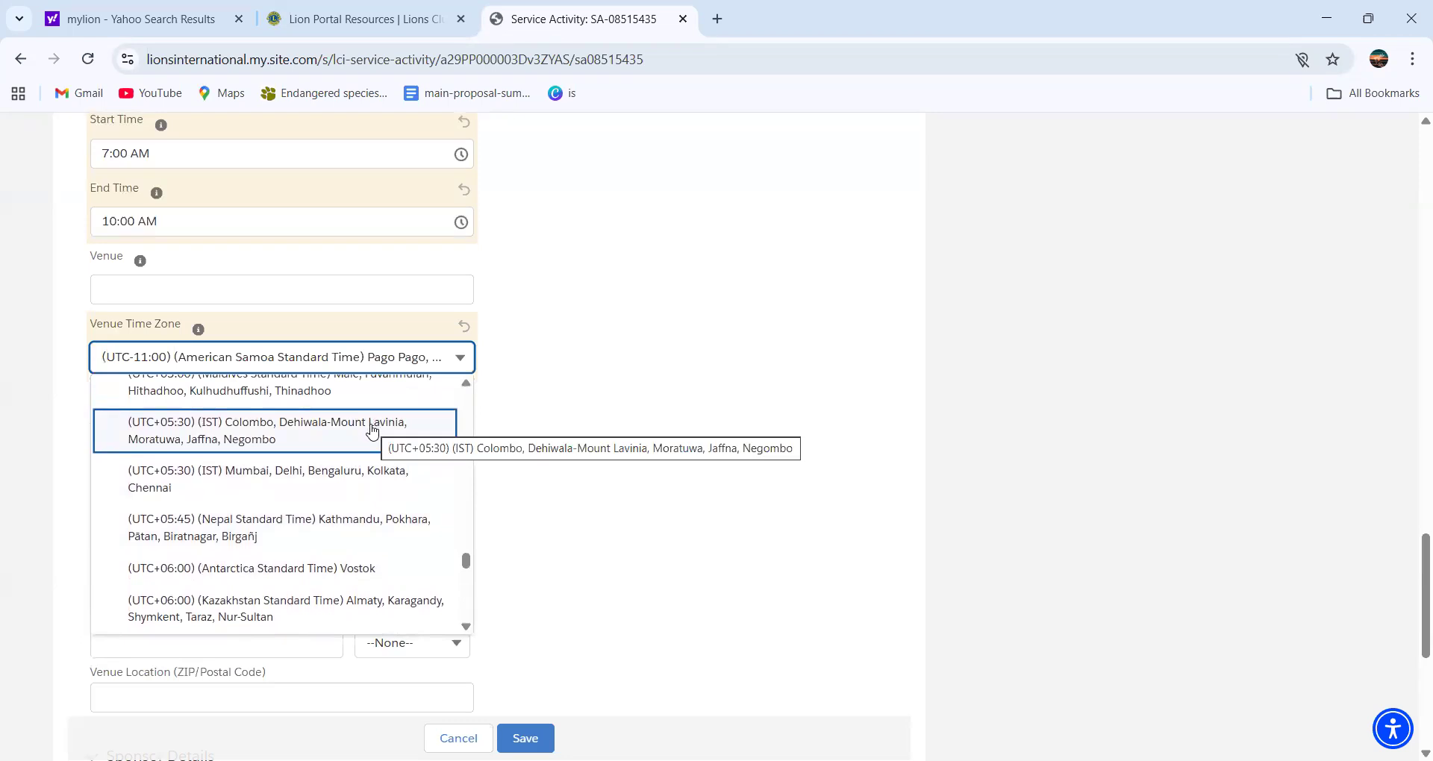
{"action": "left_click", "coordinate": [372, 431]}
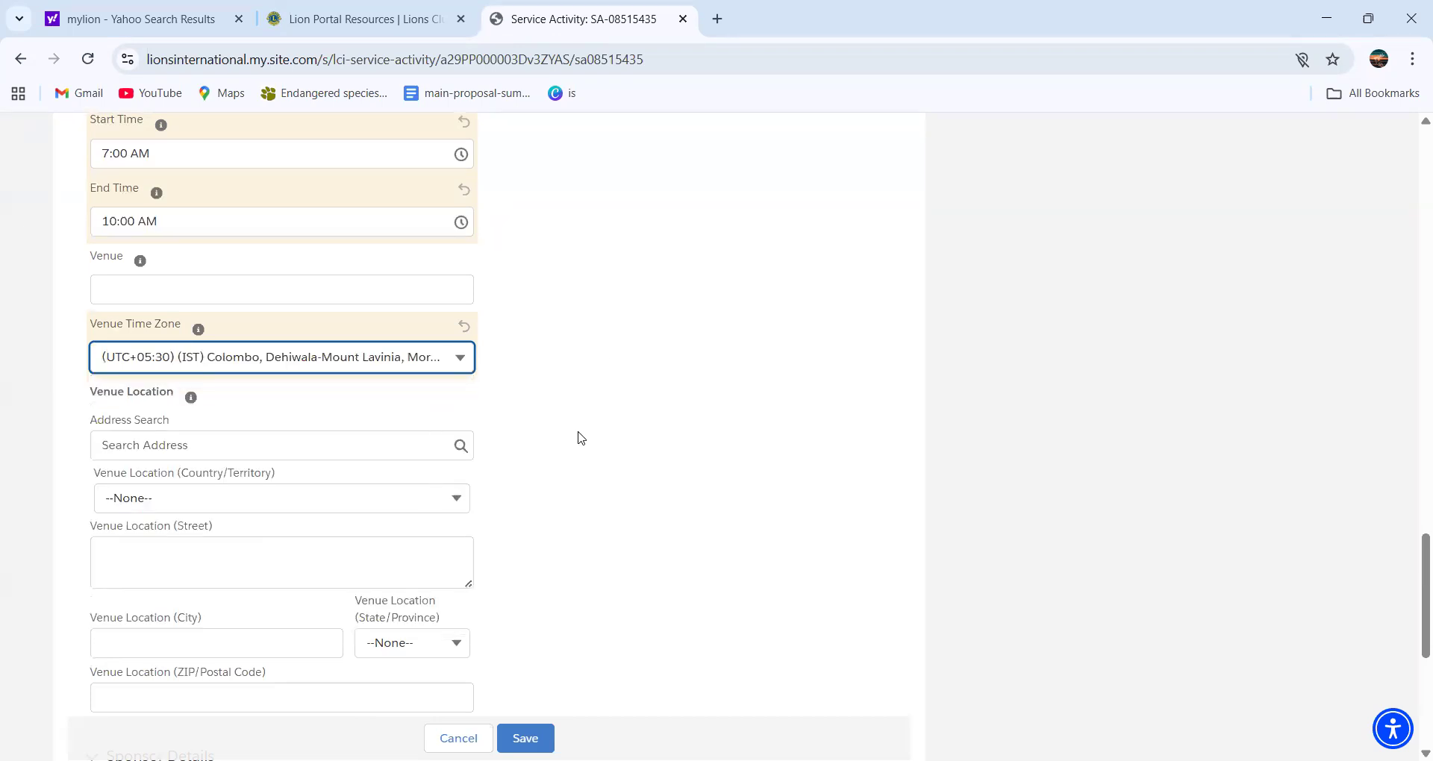
Step: Enter Batticaloa as the city of the venue location
{"action": "scroll", "coordinate": [581, 438], "scroll_direction": "down", "scroll_amount": 3}
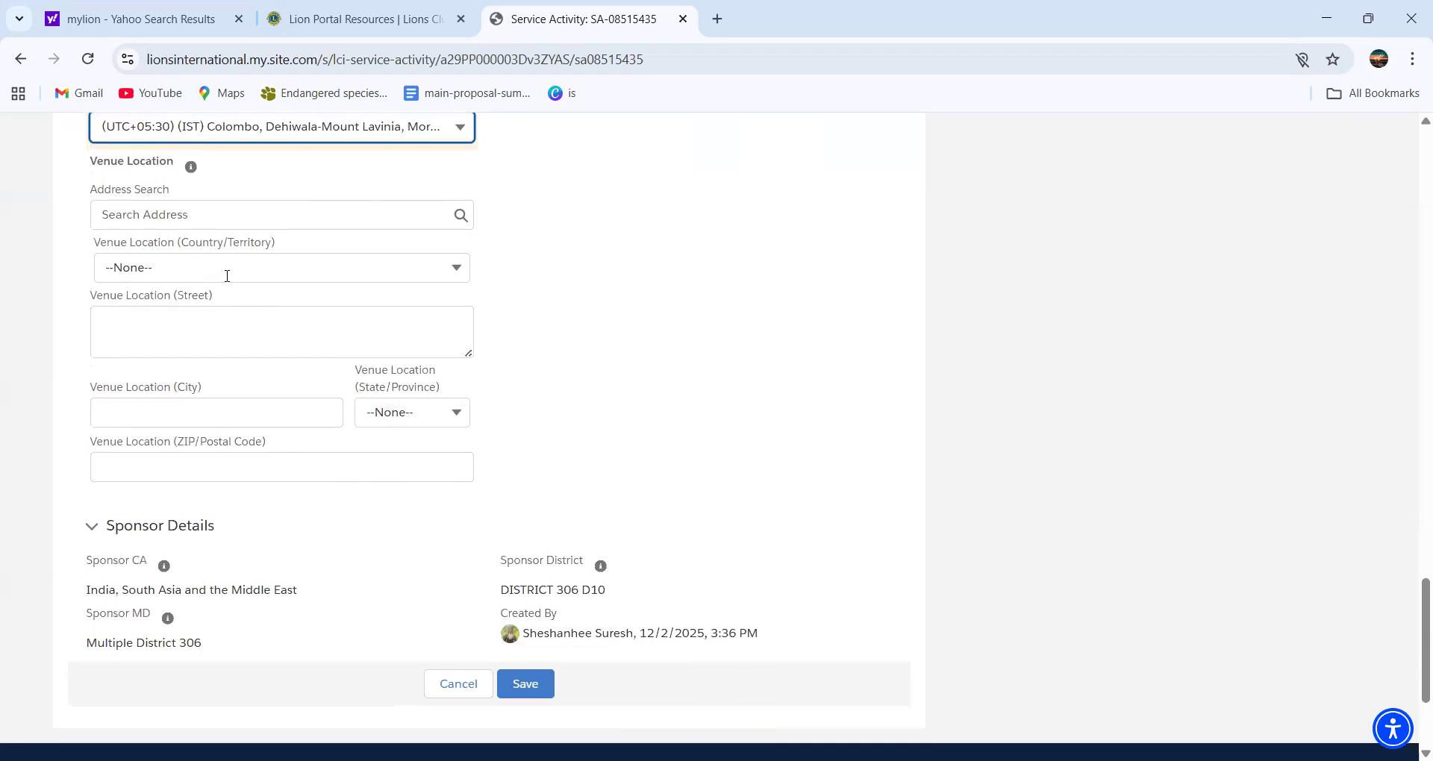
{"action": "left_click", "coordinate": [227, 275]}
{"action": "left_click", "coordinate": [522, 217]}
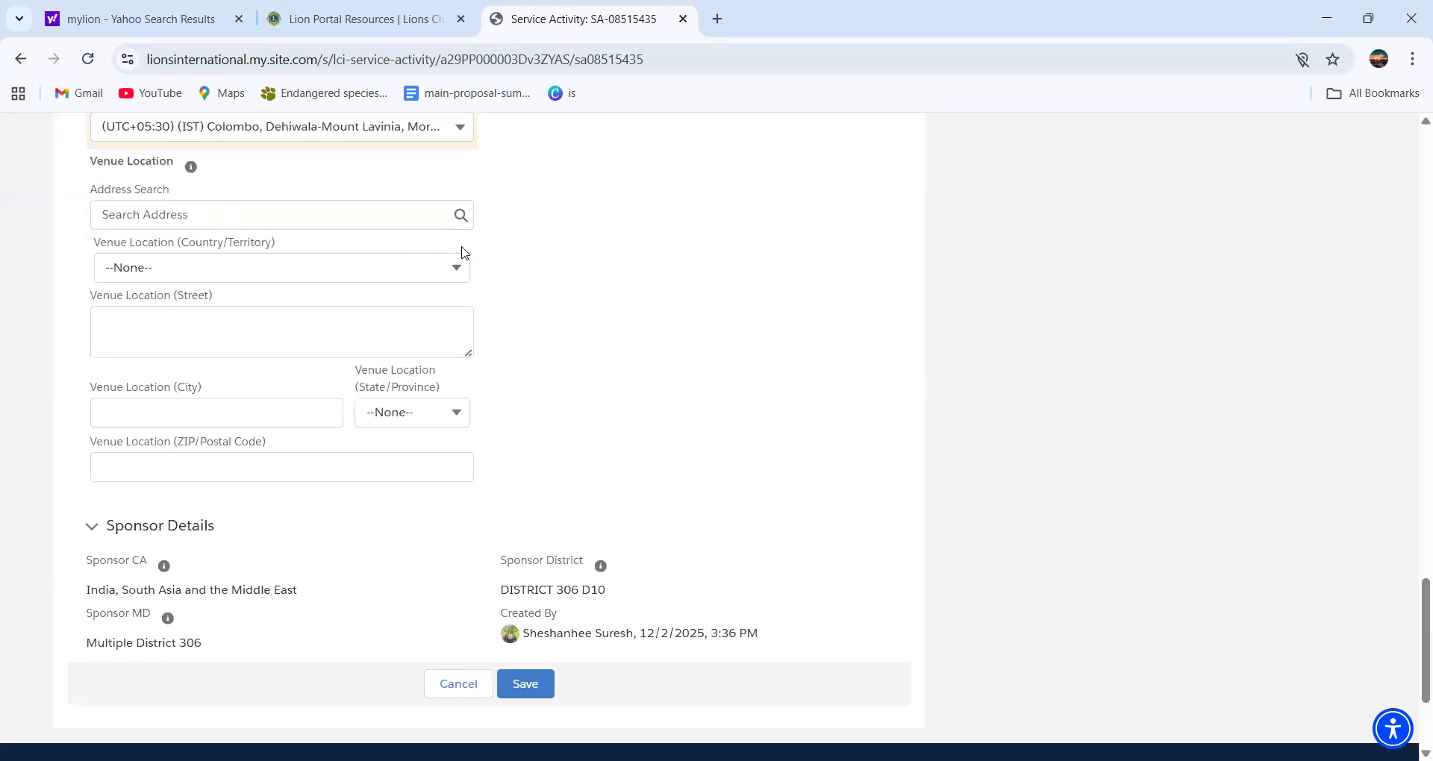
{"action": "left_click", "coordinate": [258, 409]}
{"action": "left_click", "coordinate": [270, 457]}
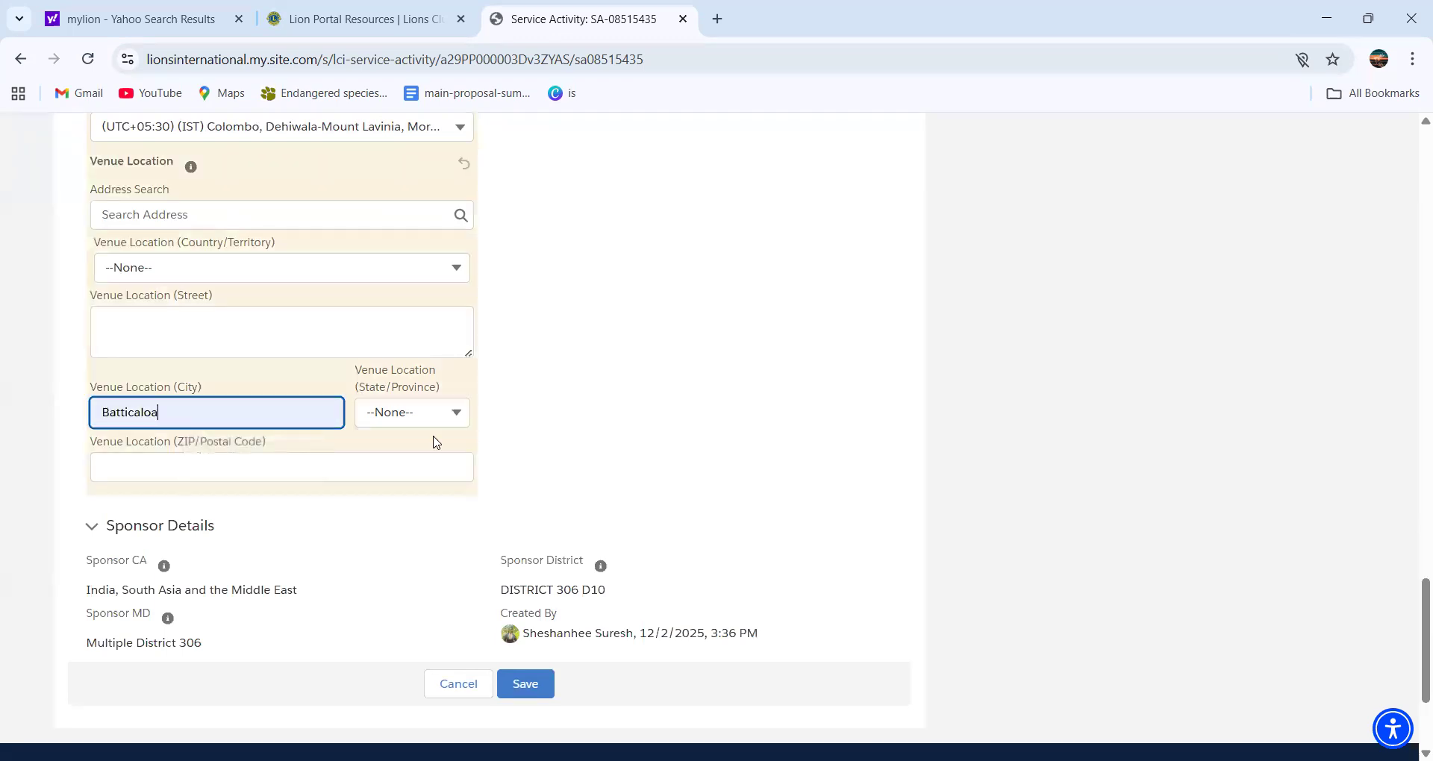
Step: Set the country/territory of the venue location to Sri Lanka
{"action": "left_click", "coordinate": [437, 410]}
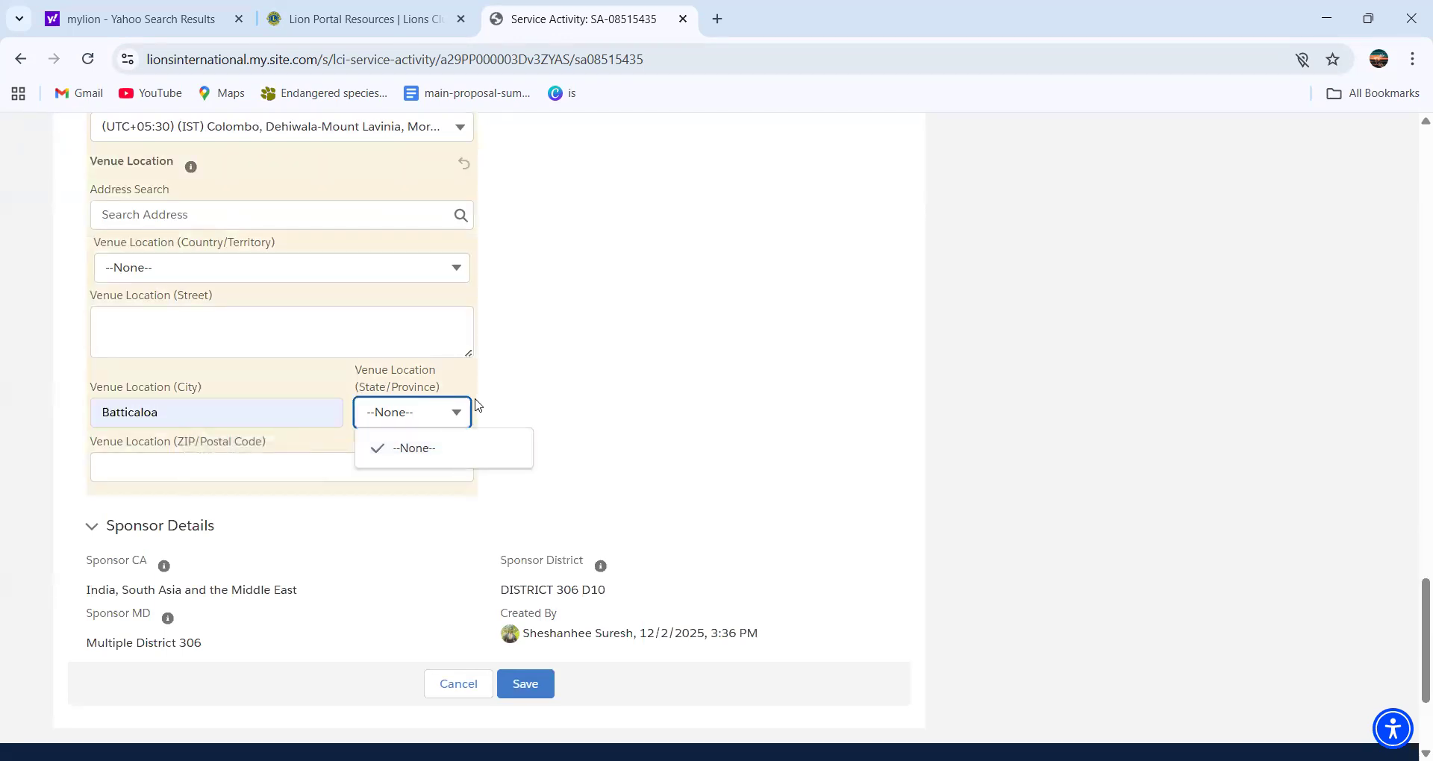
{"action": "left_click", "coordinate": [412, 270]}
{"action": "scroll", "coordinate": [318, 511], "scroll_direction": "down", "scroll_amount": 3}
{"action": "scroll", "coordinate": [318, 511], "scroll_direction": "down", "scroll_amount": 20}
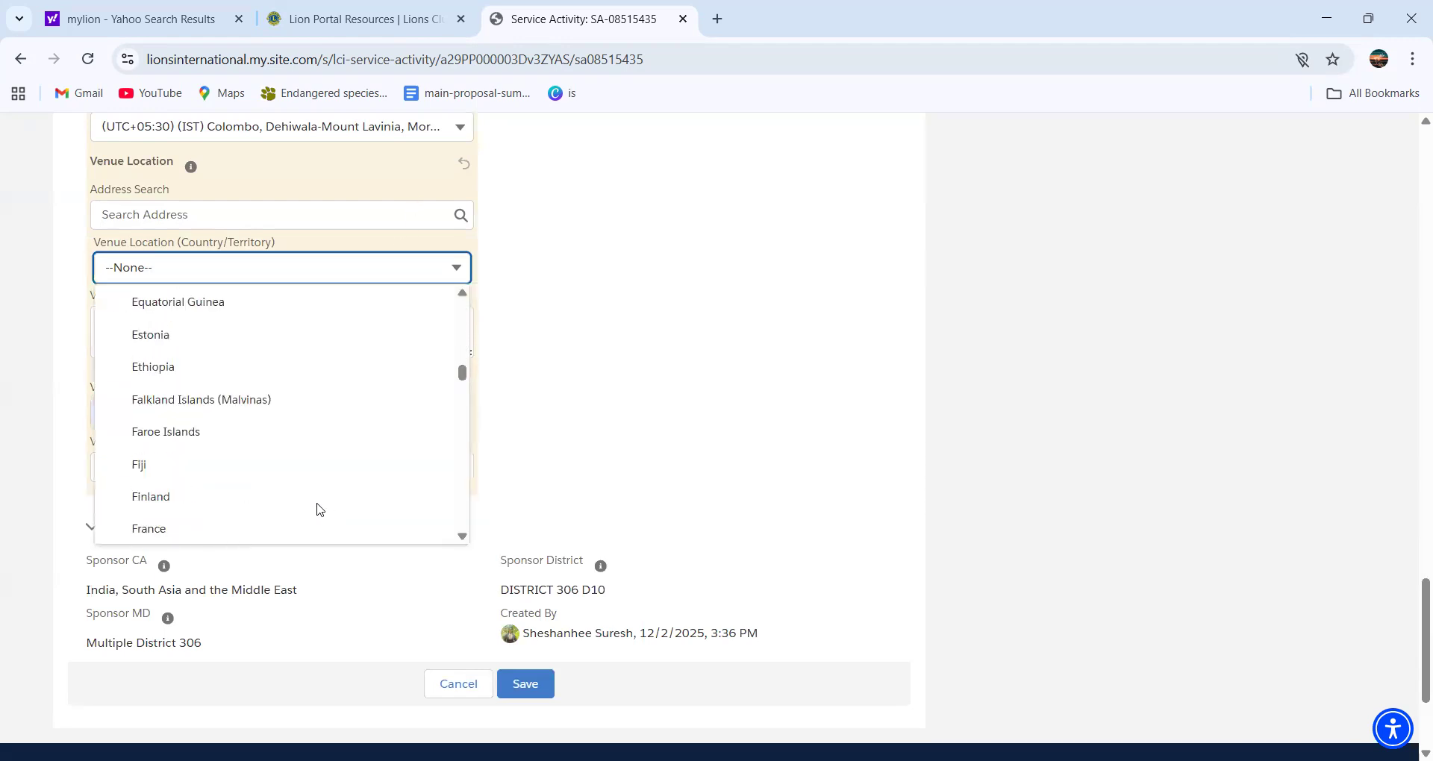
{"action": "scroll", "coordinate": [318, 510], "scroll_direction": "down", "scroll_amount": 15}
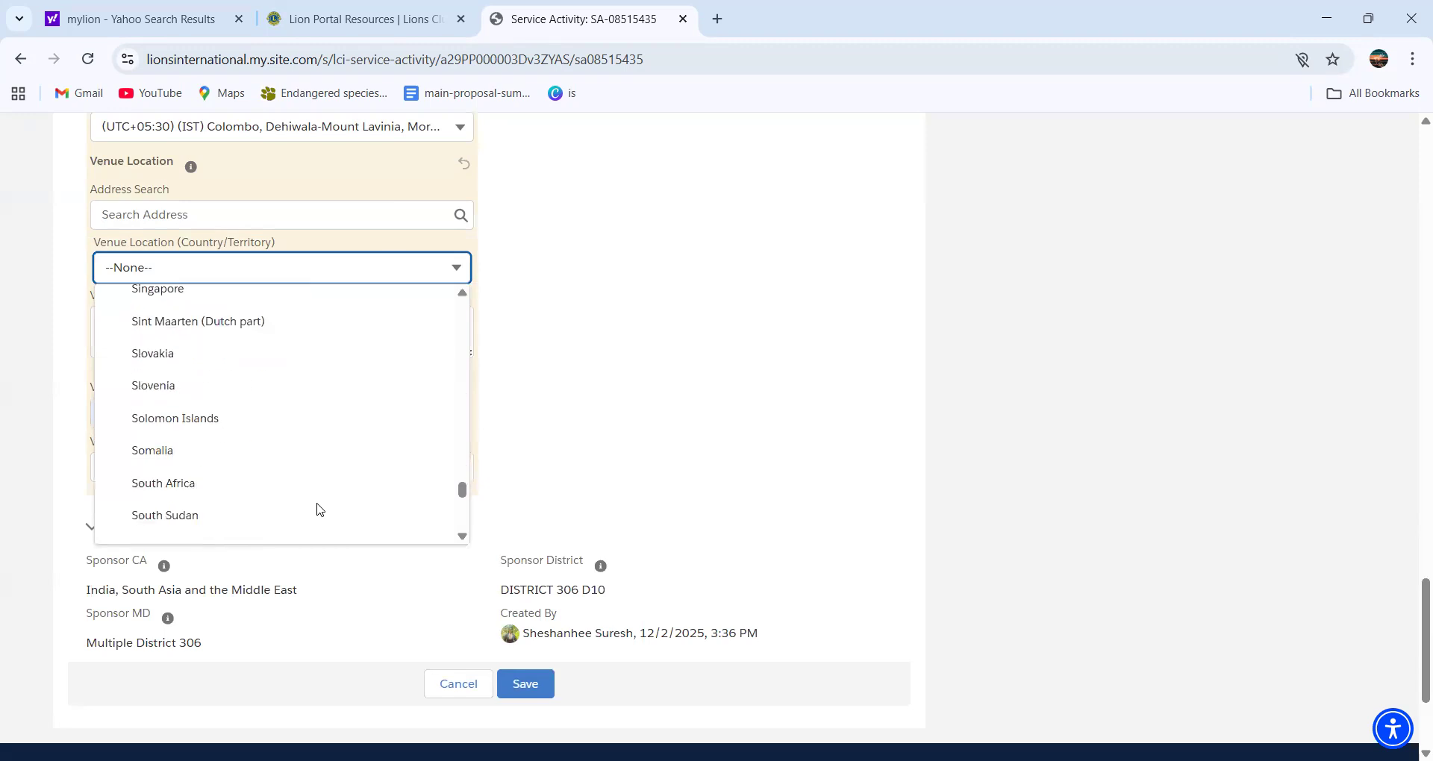
{"action": "scroll", "coordinate": [318, 511], "scroll_direction": "up", "scroll_amount": 1}
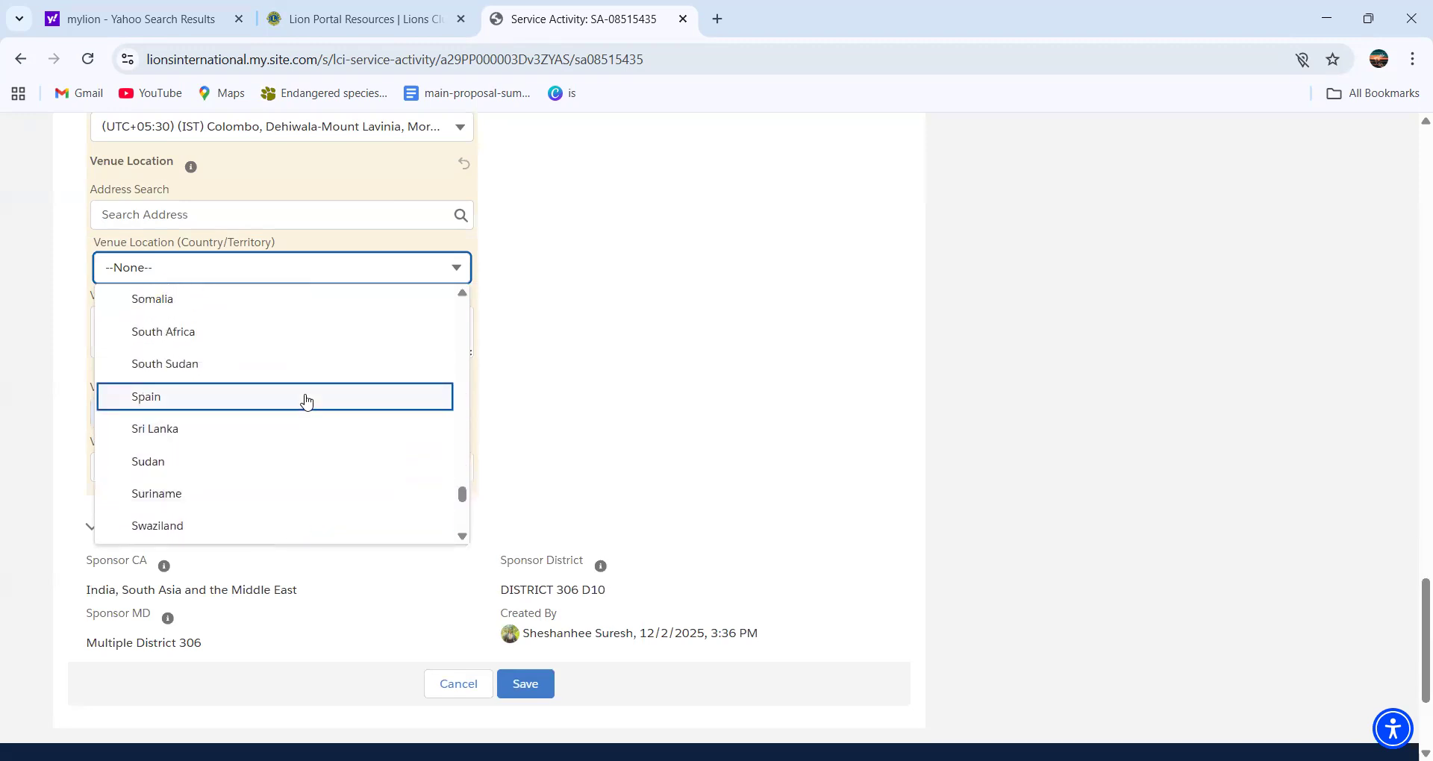
{"action": "left_click", "coordinate": [307, 428]}
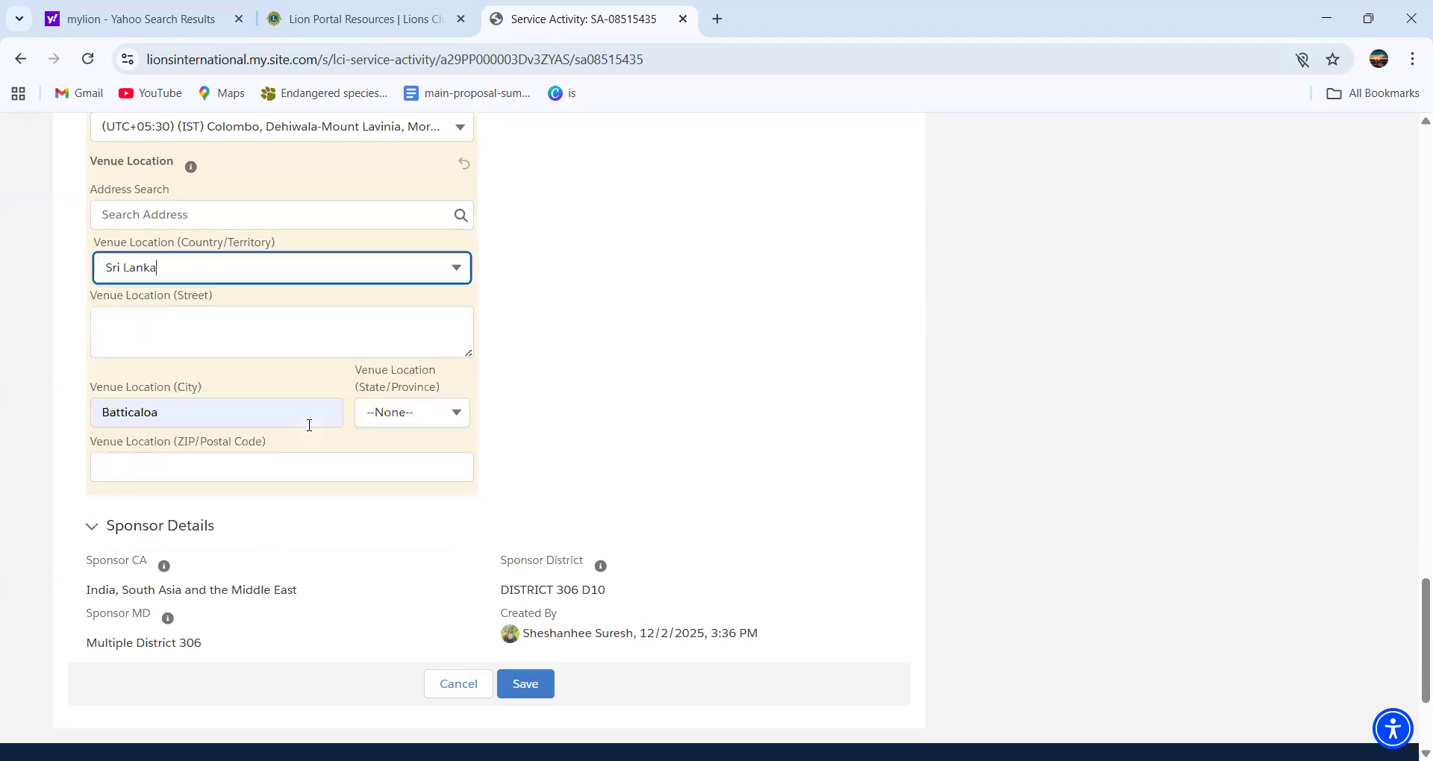
Step: Set the state/province of the venue location to Batticaola and look through the other available provinces
{"action": "left_click", "coordinate": [403, 412]}
{"action": "scroll", "coordinate": [466, 543], "scroll_direction": "down", "scroll_amount": 6}
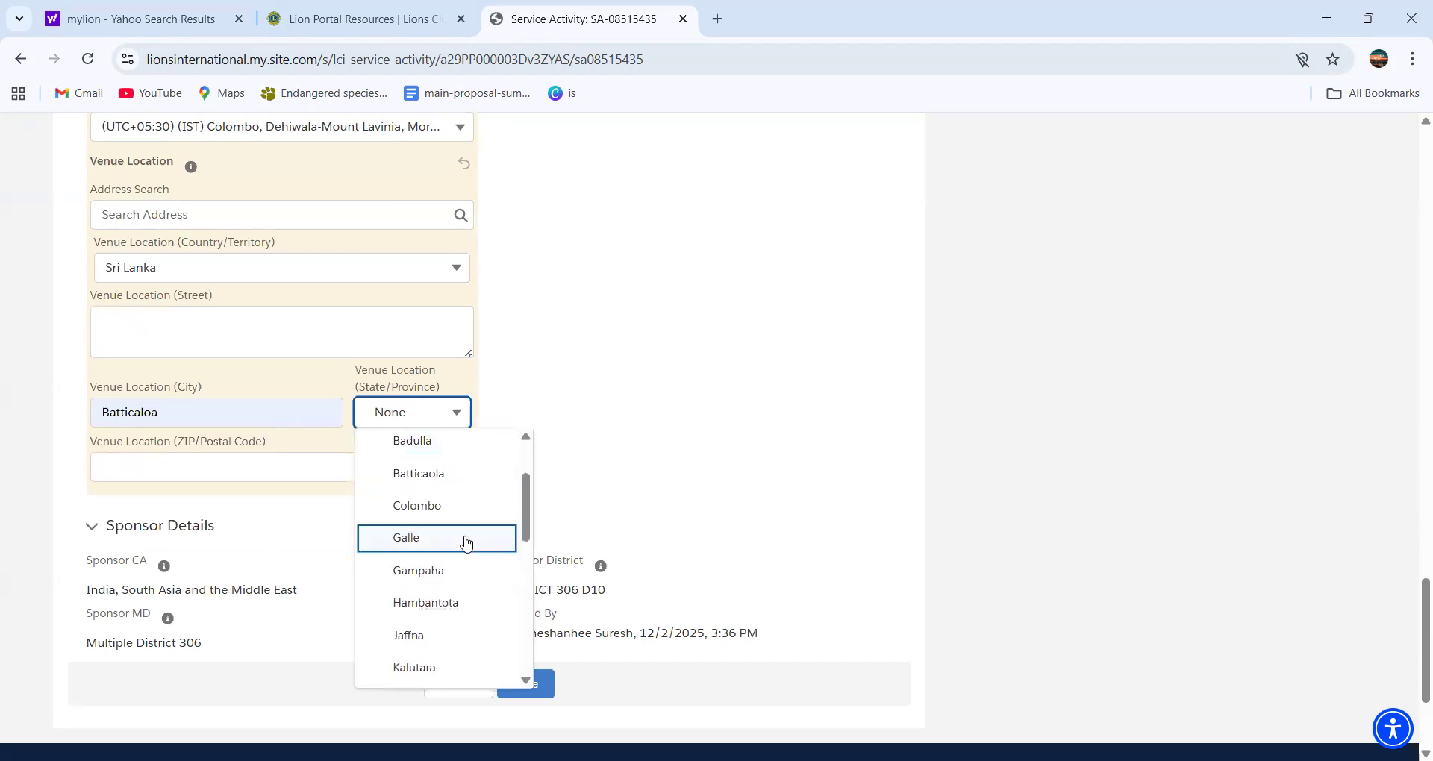
{"action": "scroll", "coordinate": [466, 542], "scroll_direction": "up", "scroll_amount": 5}
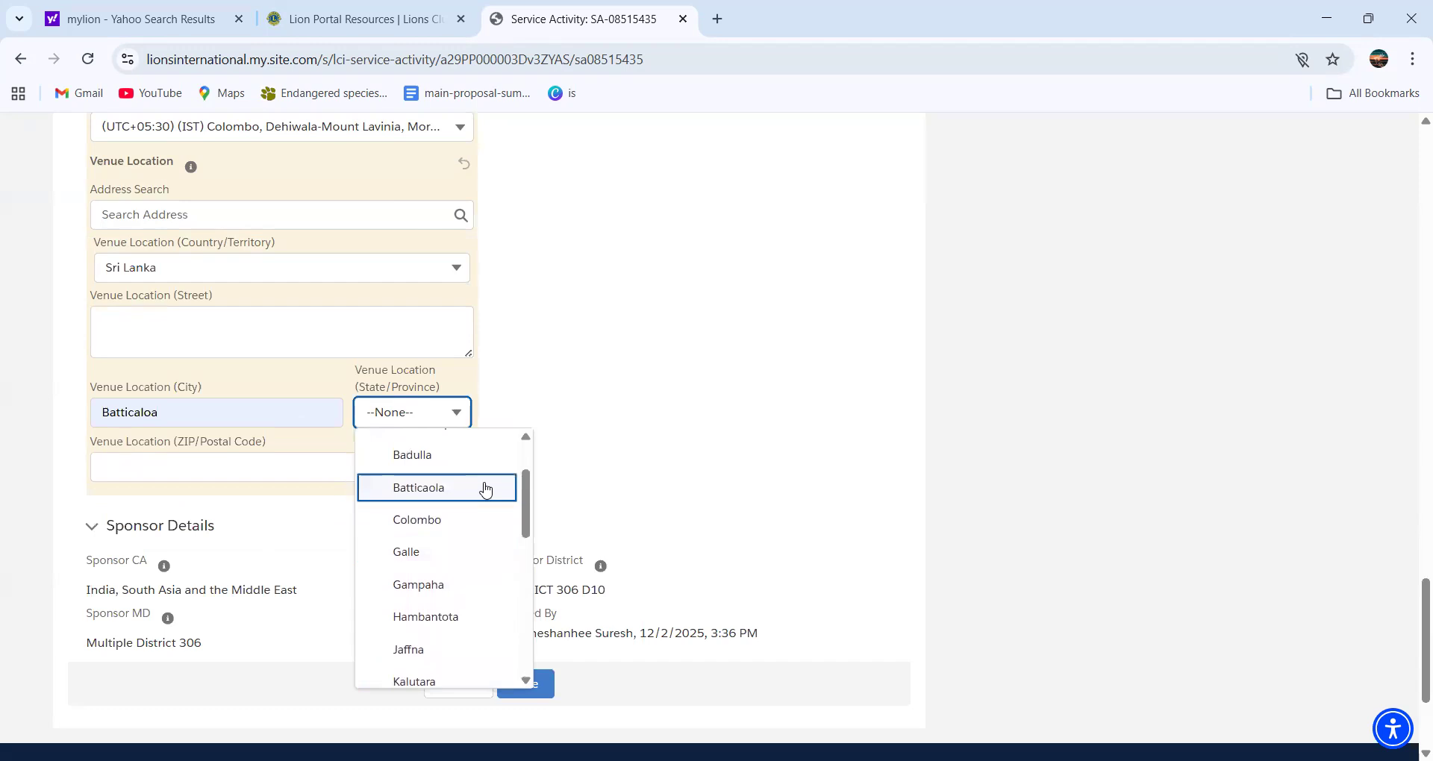
{"action": "left_click", "coordinate": [486, 489]}
{"action": "left_click", "coordinate": [462, 412]}
{"action": "scroll", "coordinate": [435, 531], "scroll_direction": "up", "scroll_amount": 1}
{"action": "scroll", "coordinate": [432, 534], "scroll_direction": "down", "scroll_amount": 1}
{"action": "scroll", "coordinate": [431, 535], "scroll_direction": "down", "scroll_amount": 1}
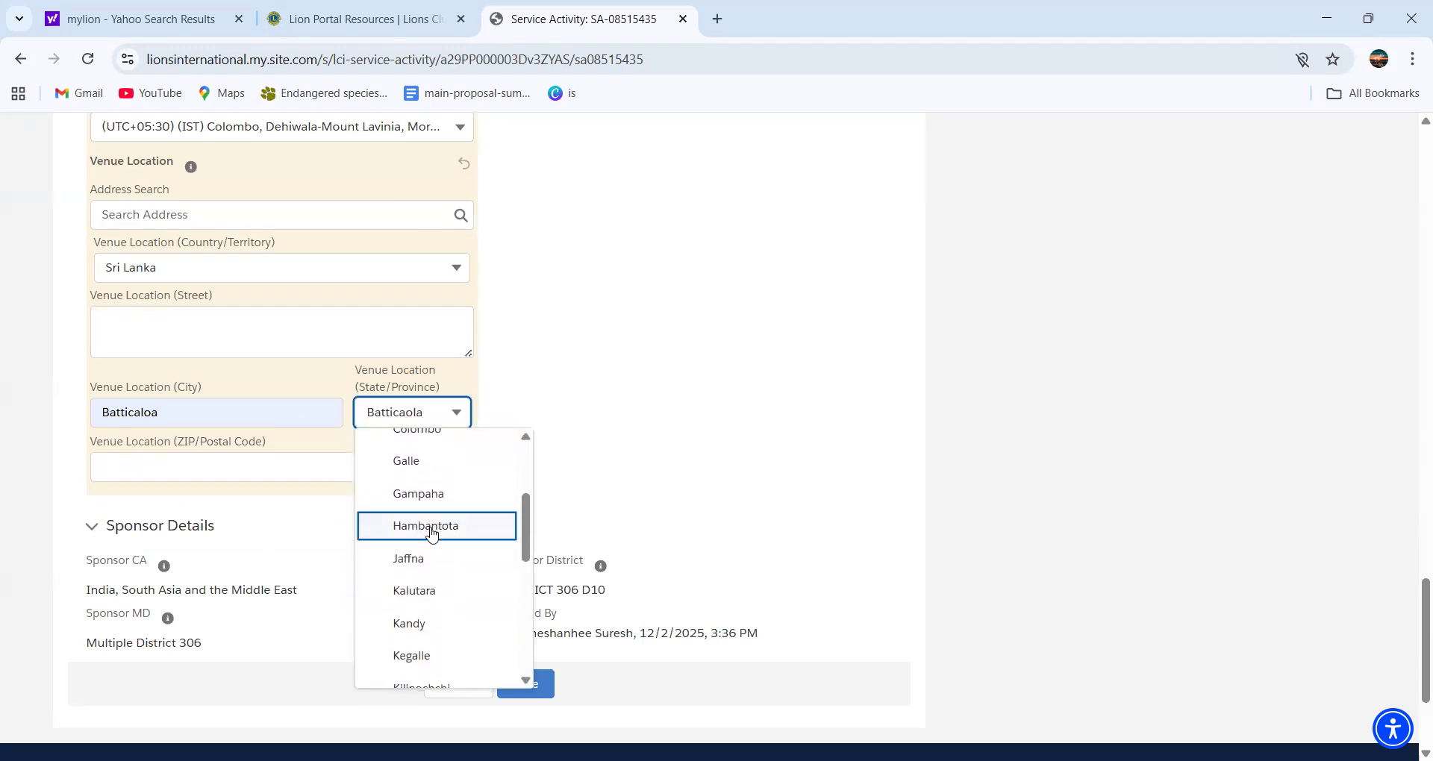
{"action": "scroll", "coordinate": [431, 532], "scroll_direction": "down", "scroll_amount": 3}
{"action": "scroll", "coordinate": [474, 535], "scroll_direction": "up", "scroll_amount": 5}
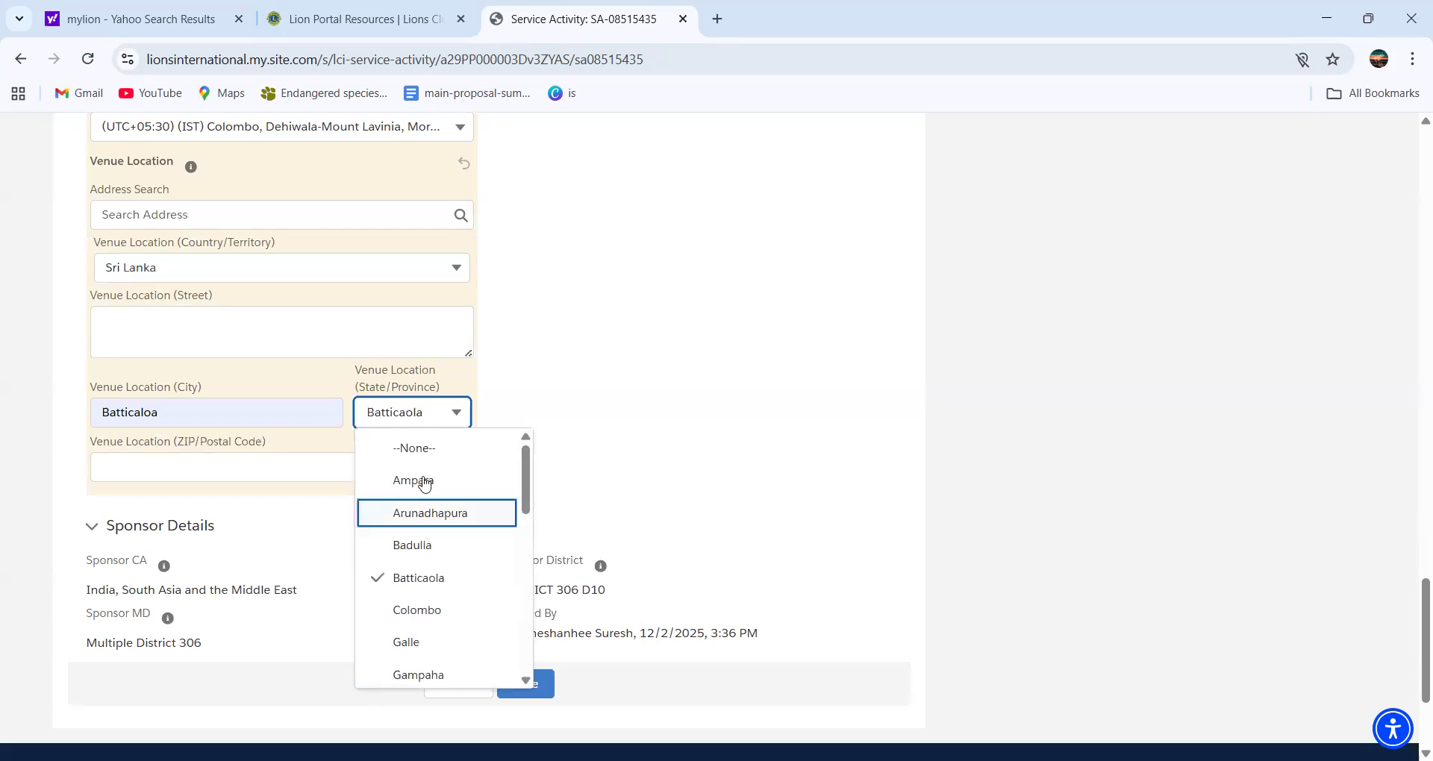
{"action": "left_click", "coordinate": [667, 492]}
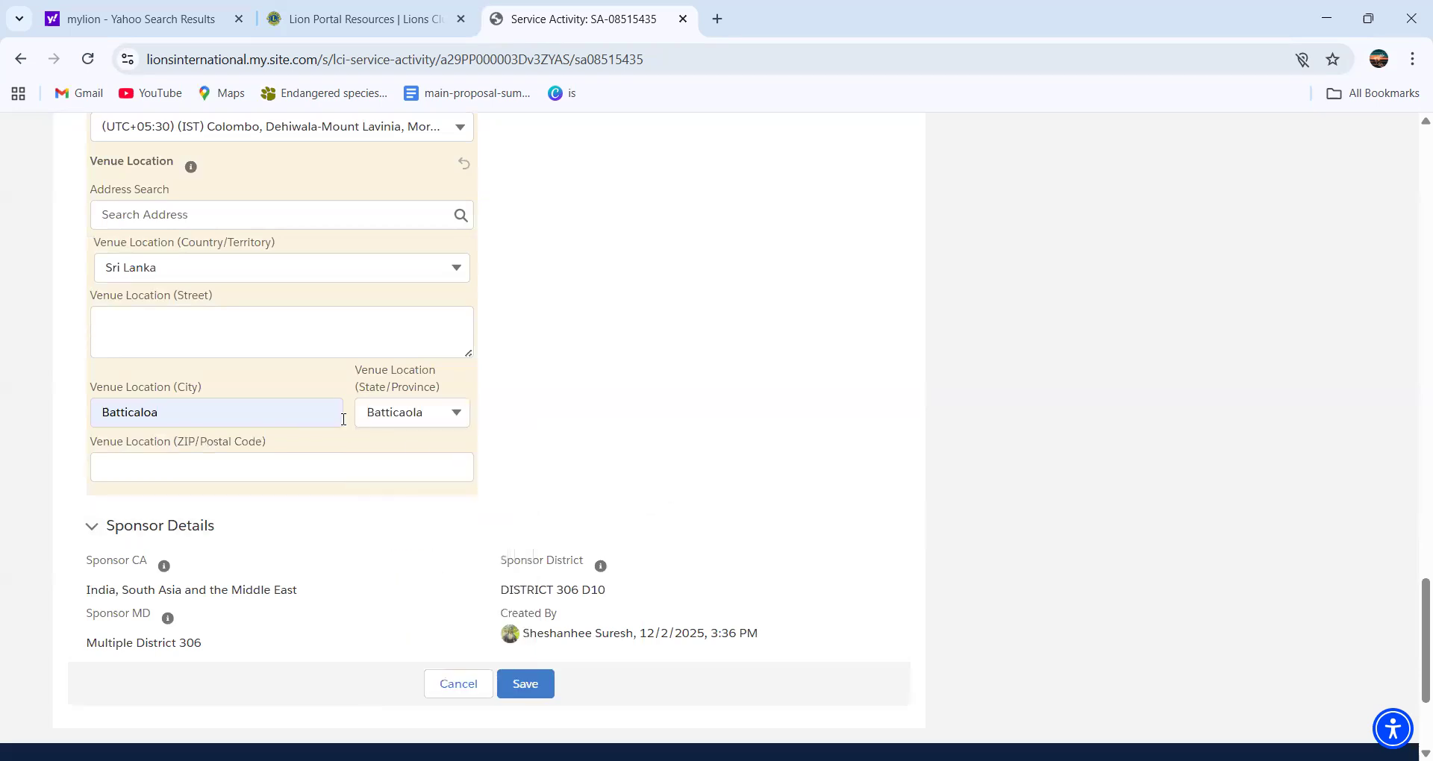
Step: Fill in 30000 as the ZIP/postal code of the venue location
{"action": "left_click", "coordinate": [333, 465]}
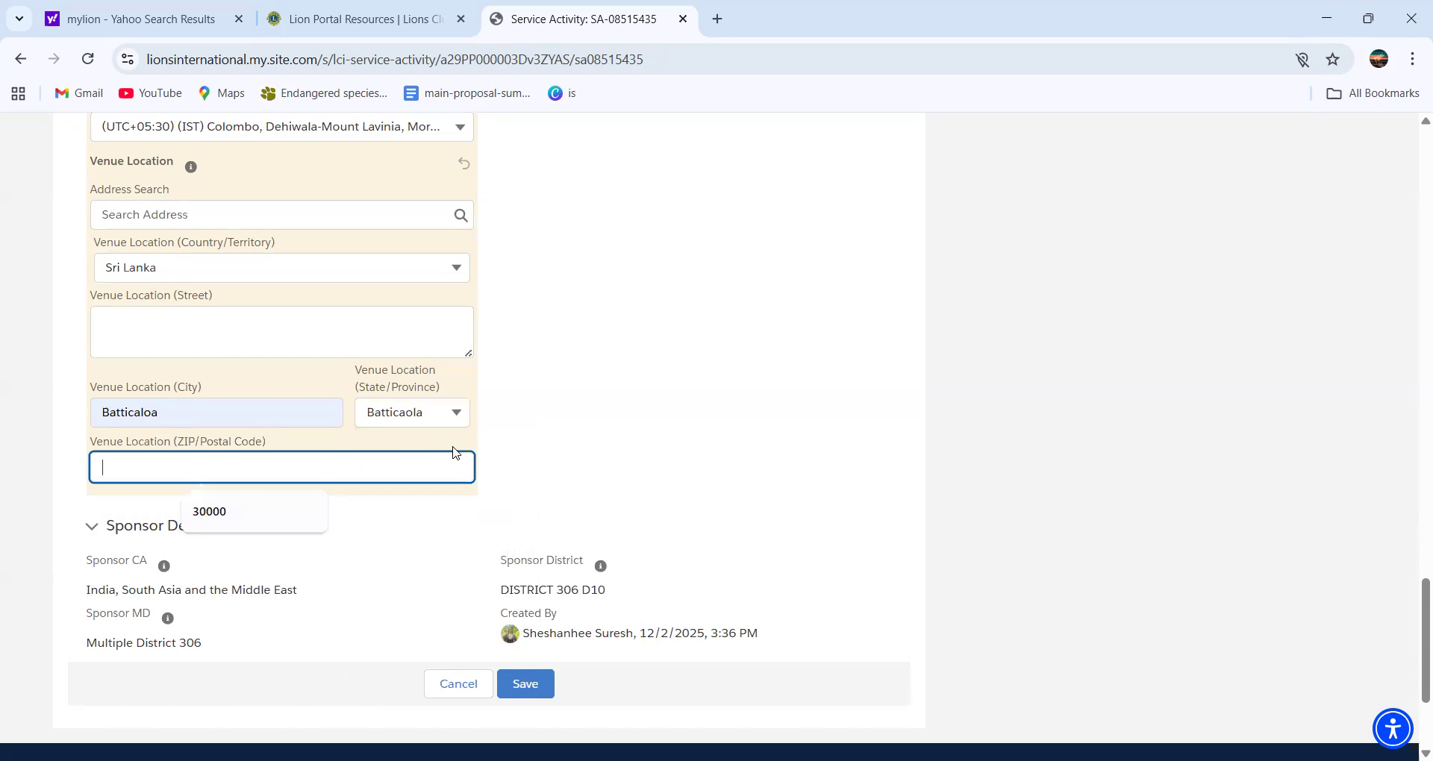
{"action": "left_click", "coordinate": [269, 522]}
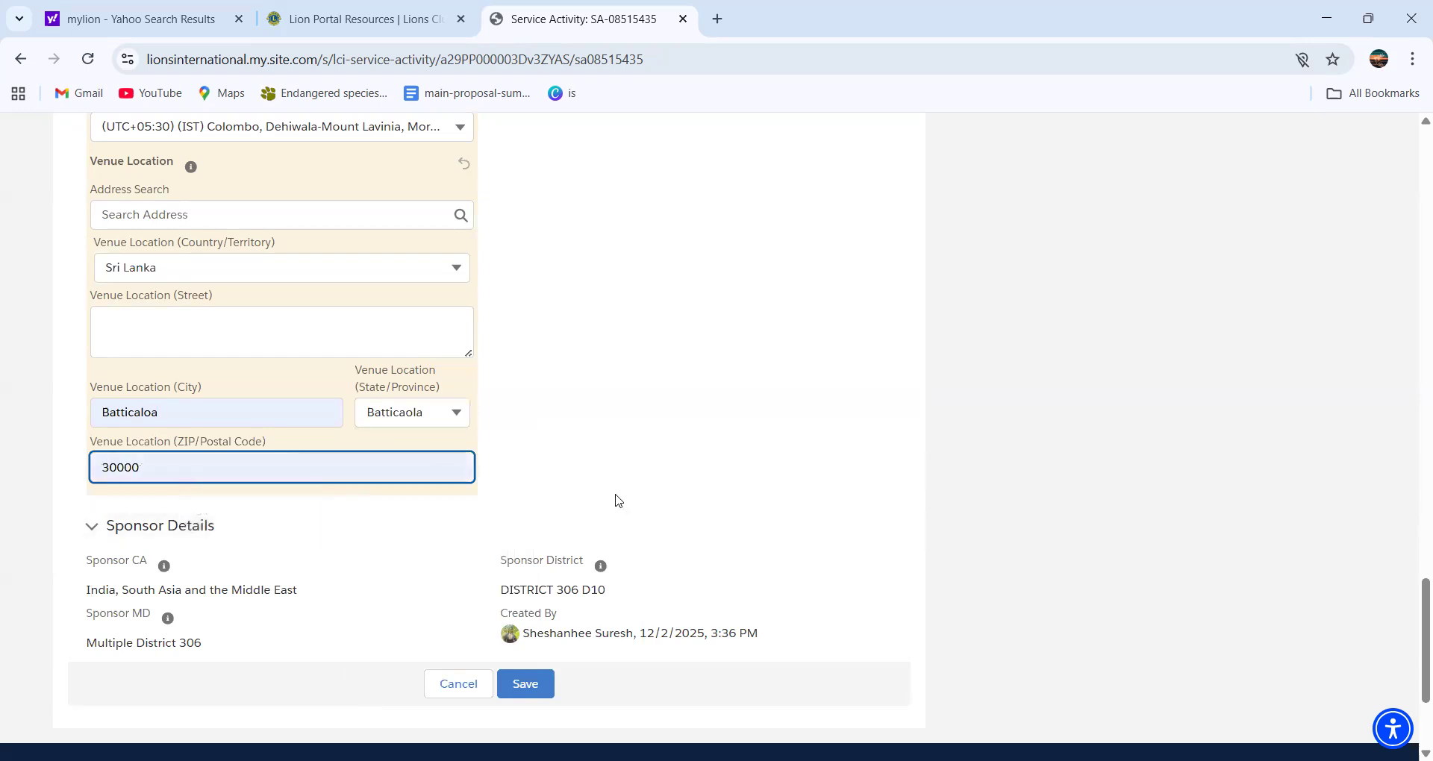
{"action": "scroll", "coordinate": [617, 499], "scroll_direction": "down", "scroll_amount": 1}
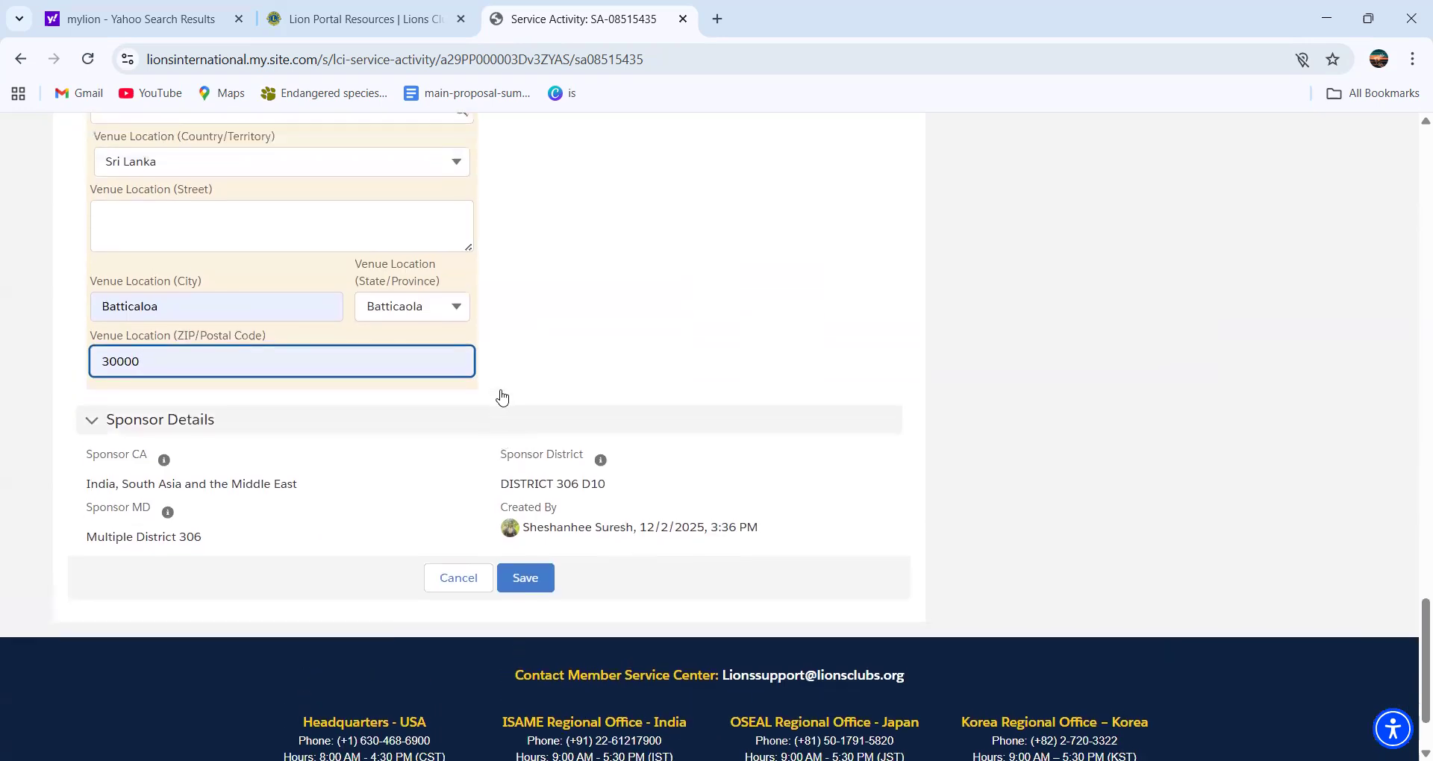
Step: Review the completed activity form, from the title, dates and cause through the metrics to the time and venue details
{"action": "scroll", "coordinate": [502, 397], "scroll_direction": "up", "scroll_amount": 20}
{"action": "scroll", "coordinate": [502, 396], "scroll_direction": "up", "scroll_amount": 2}
{"action": "scroll", "coordinate": [568, 531], "scroll_direction": "down", "scroll_amount": 2}
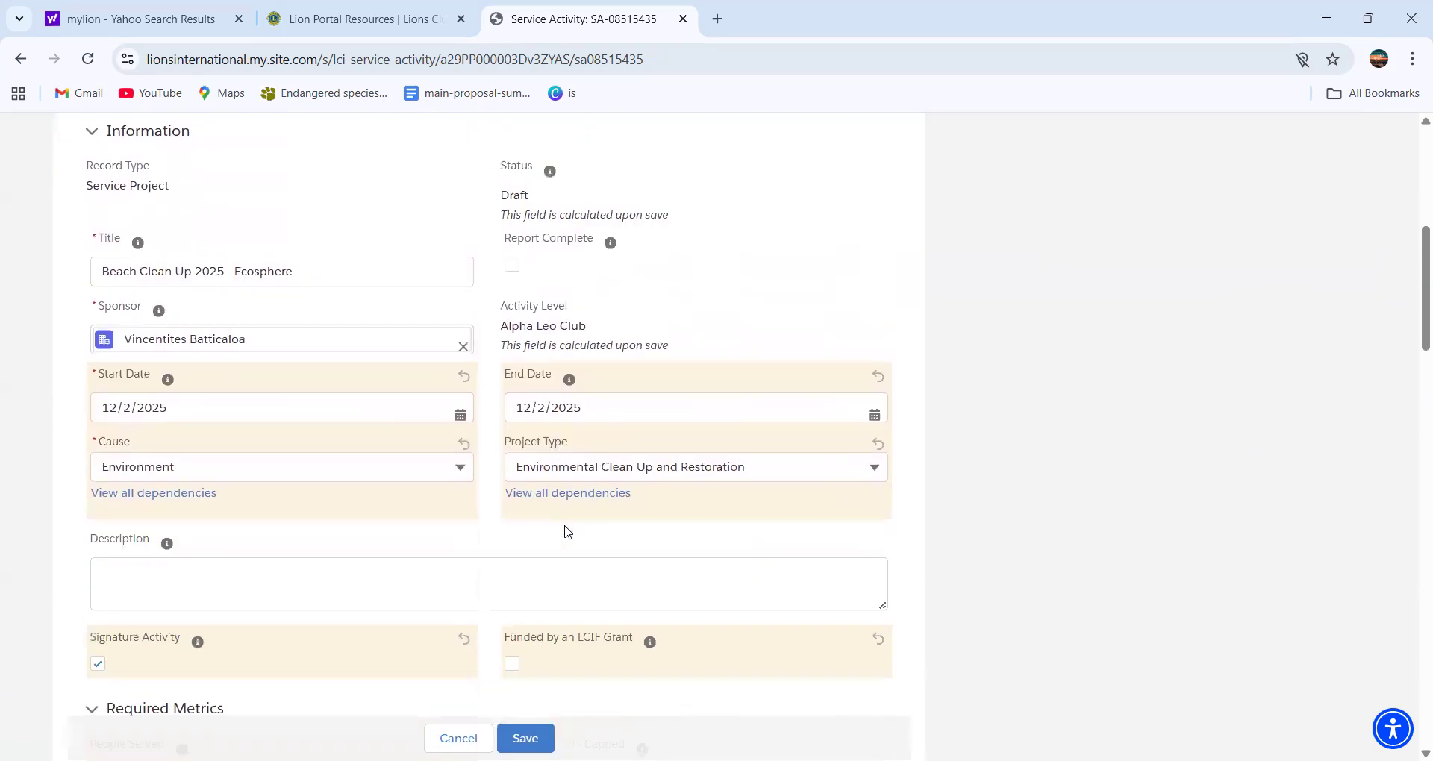
{"action": "scroll", "coordinate": [567, 531], "scroll_direction": "down", "scroll_amount": 5}
{"action": "scroll", "coordinate": [567, 531], "scroll_direction": "up", "scroll_amount": 1}
{"action": "scroll", "coordinate": [567, 531], "scroll_direction": "up", "scroll_amount": 6}
{"action": "scroll", "coordinate": [567, 531], "scroll_direction": "down", "scroll_amount": 10}
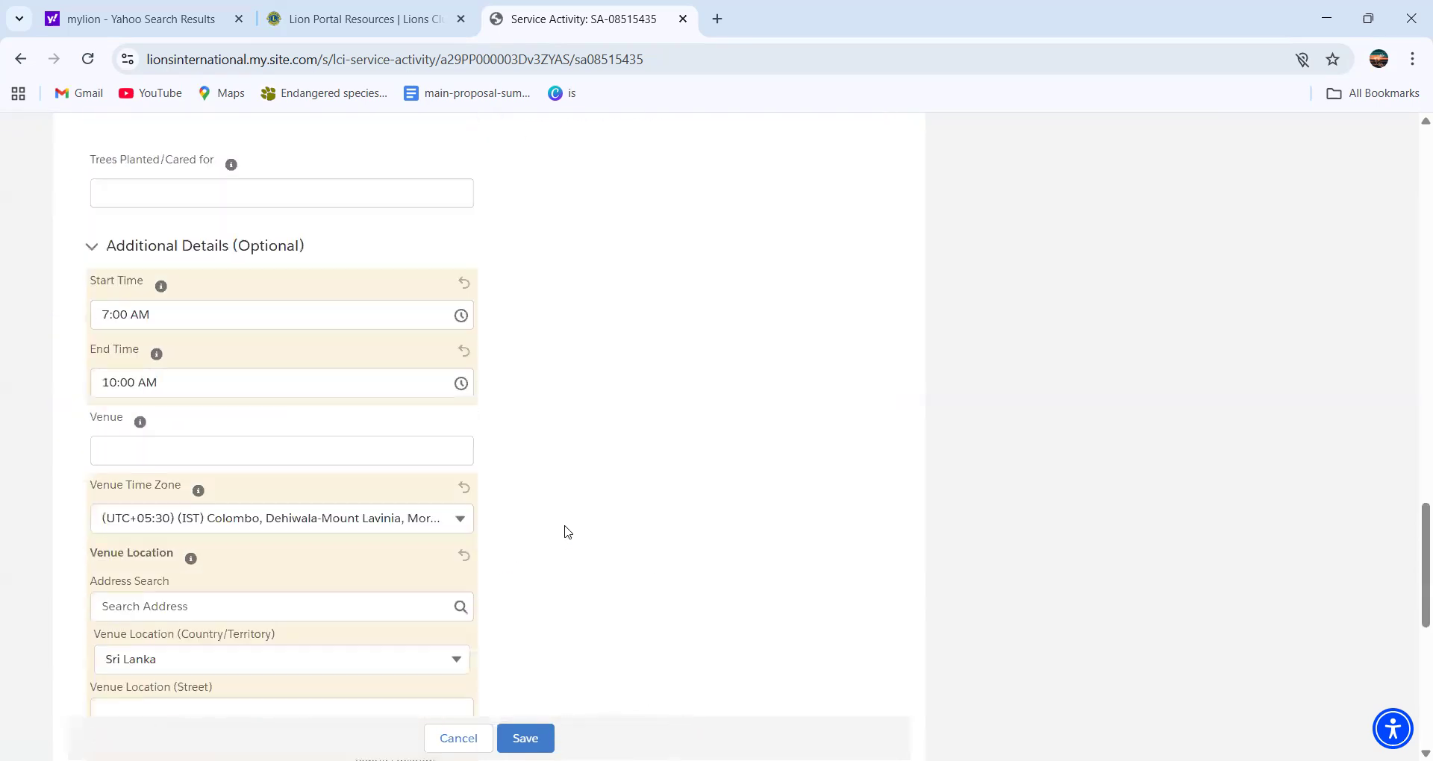
{"action": "scroll", "coordinate": [567, 532], "scroll_direction": "down", "scroll_amount": 5}
{"action": "scroll", "coordinate": [601, 270], "scroll_direction": "up", "scroll_amount": 5}
{"action": "scroll", "coordinate": [601, 270], "scroll_direction": "down", "scroll_amount": 3}
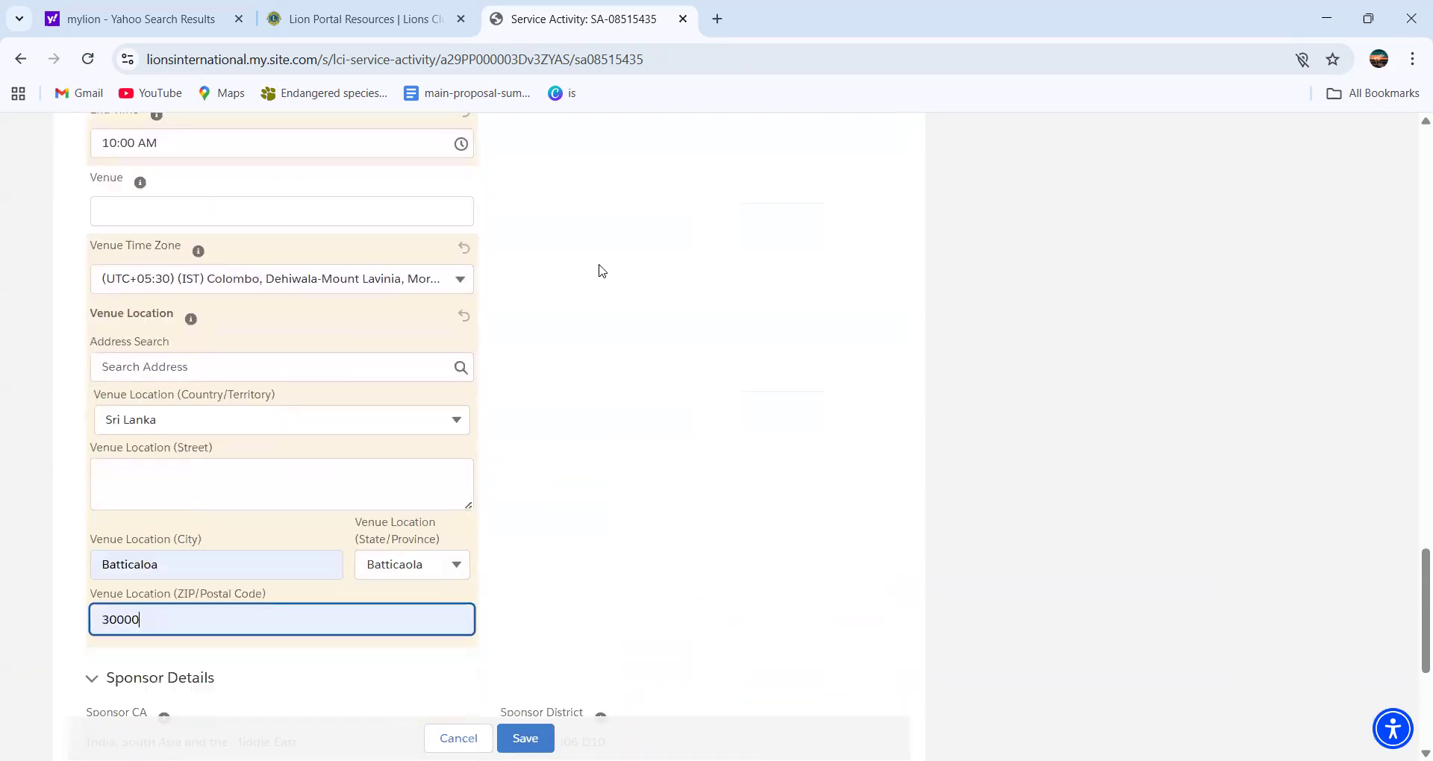
{"action": "scroll", "coordinate": [601, 270], "scroll_direction": "down", "scroll_amount": 2}
{"action": "scroll", "coordinate": [601, 270], "scroll_direction": "up", "scroll_amount": 15}
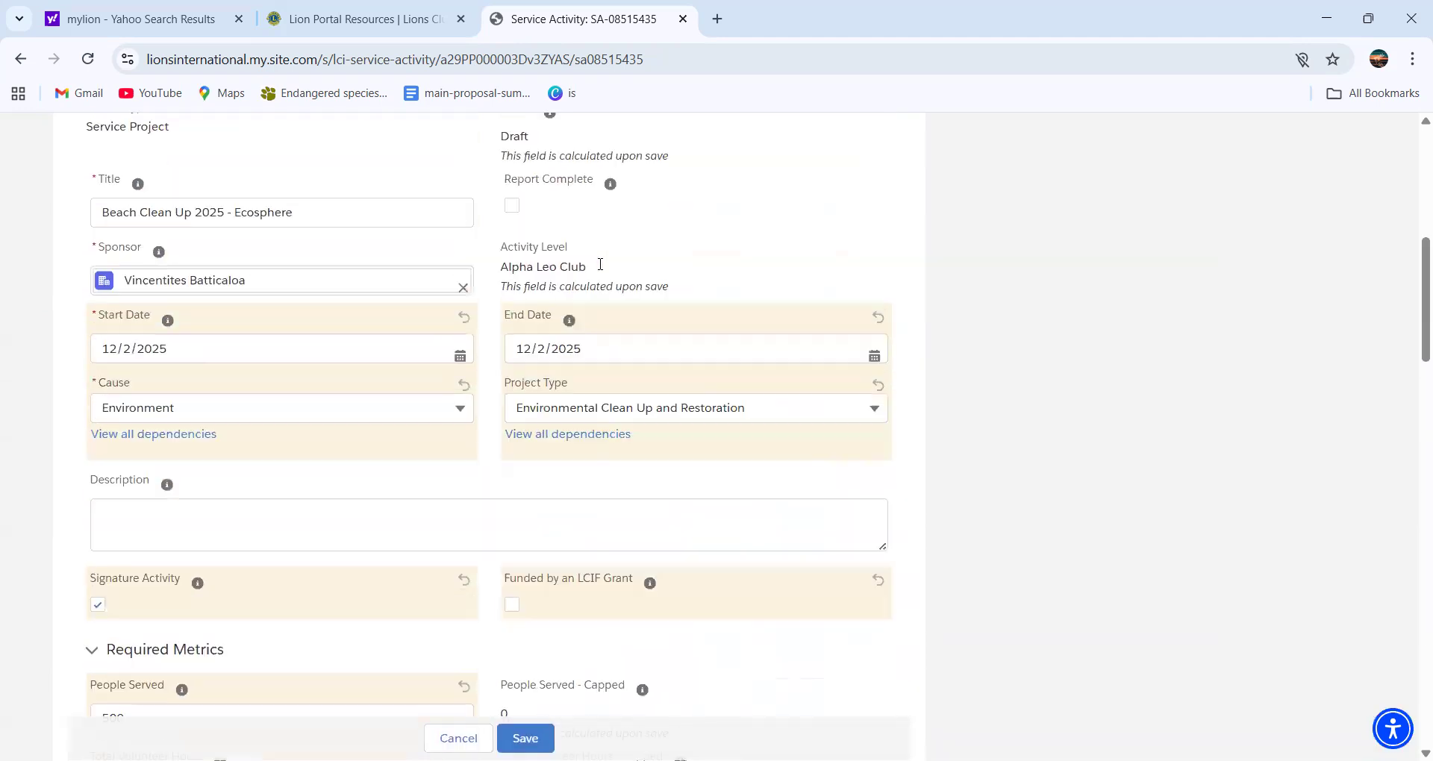
Step: Return to the start of the activity record and open its image upload area
{"action": "scroll", "coordinate": [601, 264], "scroll_direction": "up", "scroll_amount": 8}
{"action": "scroll", "coordinate": [1085, 505], "scroll_direction": "down", "scroll_amount": 2}
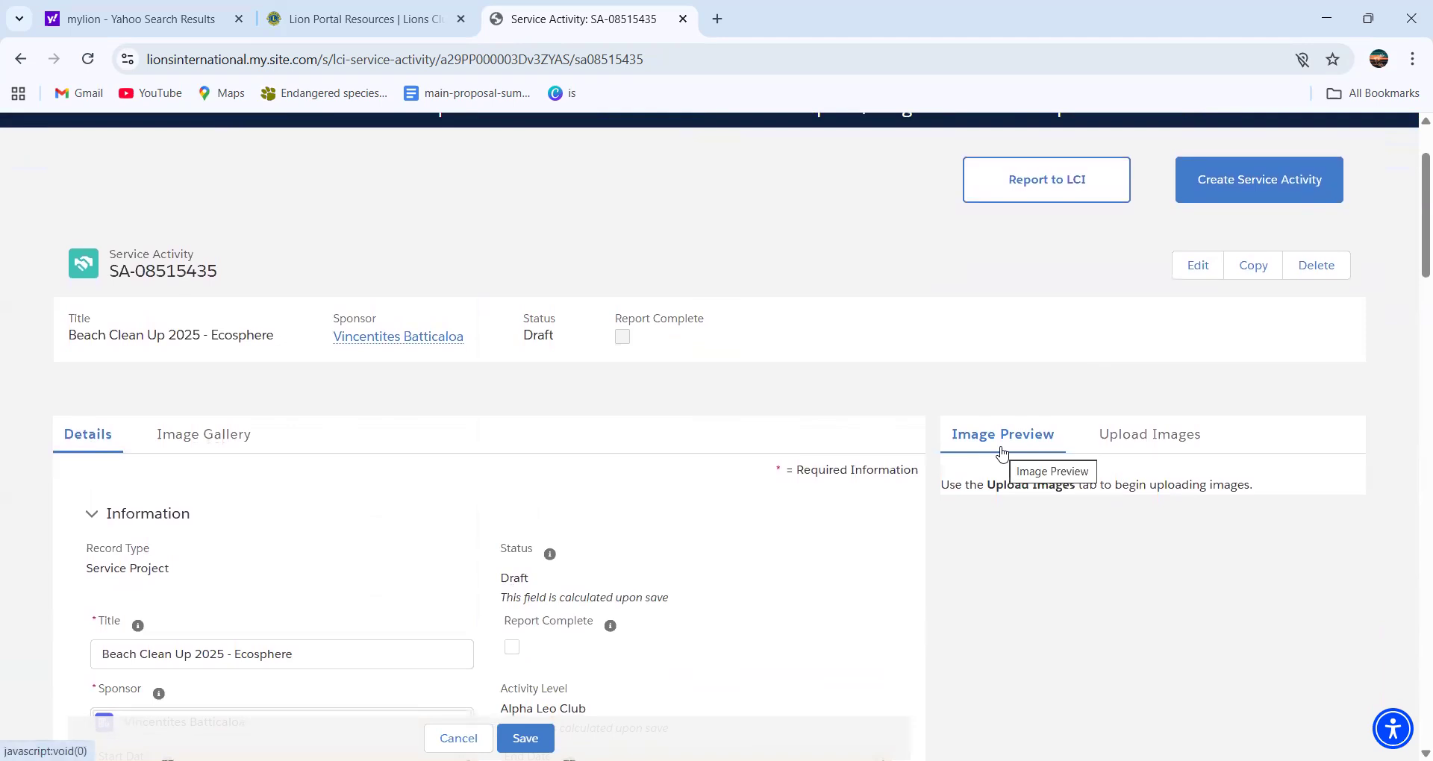
{"action": "left_click", "coordinate": [1160, 437]}
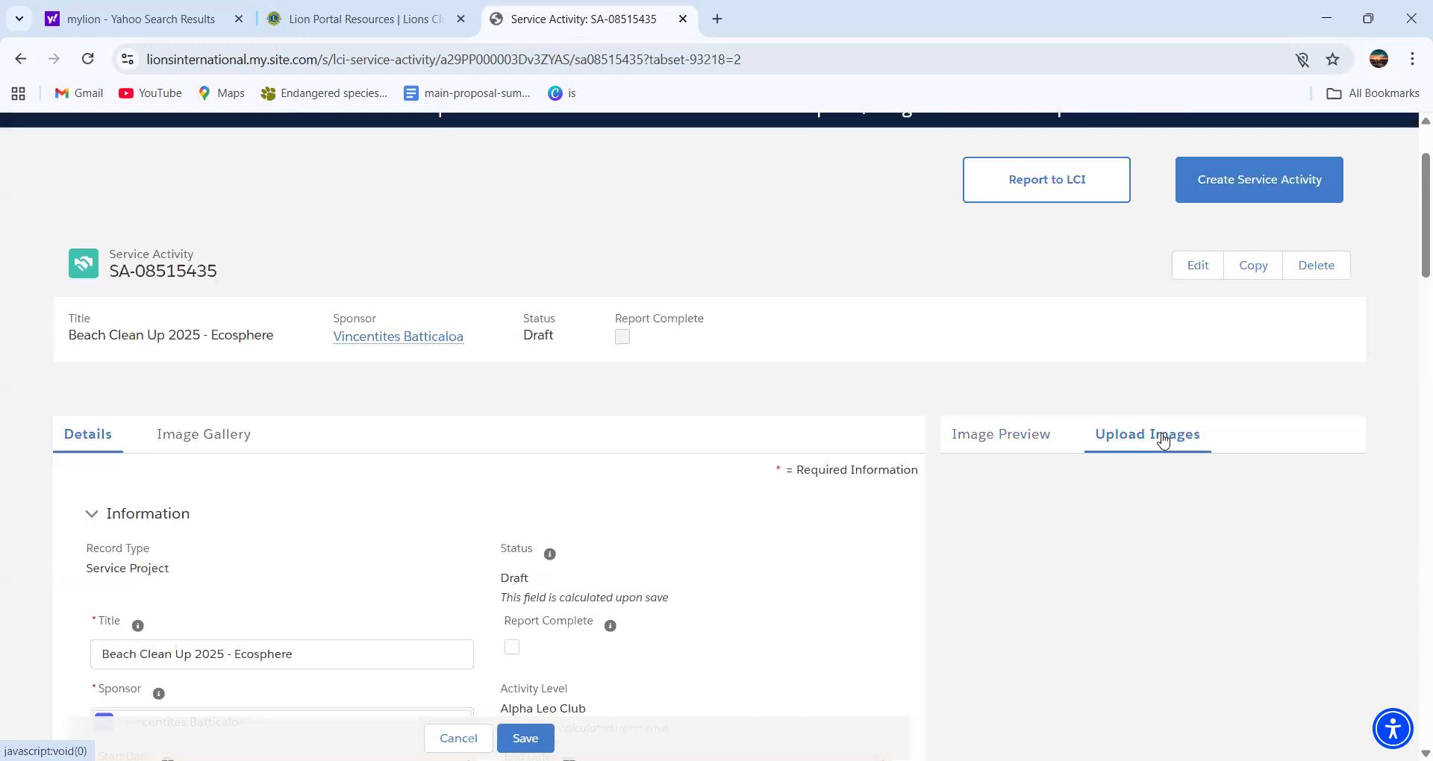
Step: Open the file selection for the activity's image upload and close it without choosing an image
{"action": "scroll", "coordinate": [1178, 500], "scroll_direction": "down", "scroll_amount": 4}
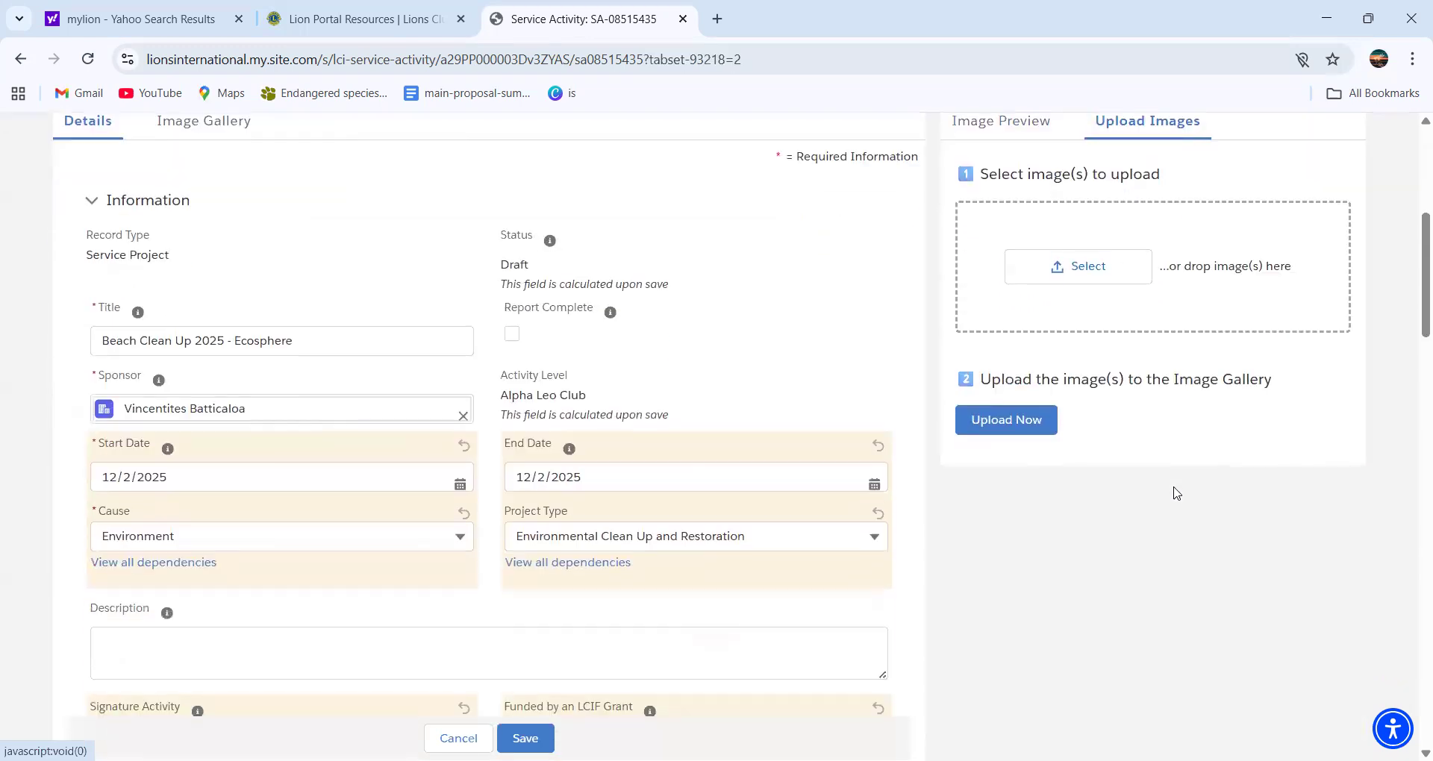
{"action": "left_click", "coordinate": [1057, 268]}
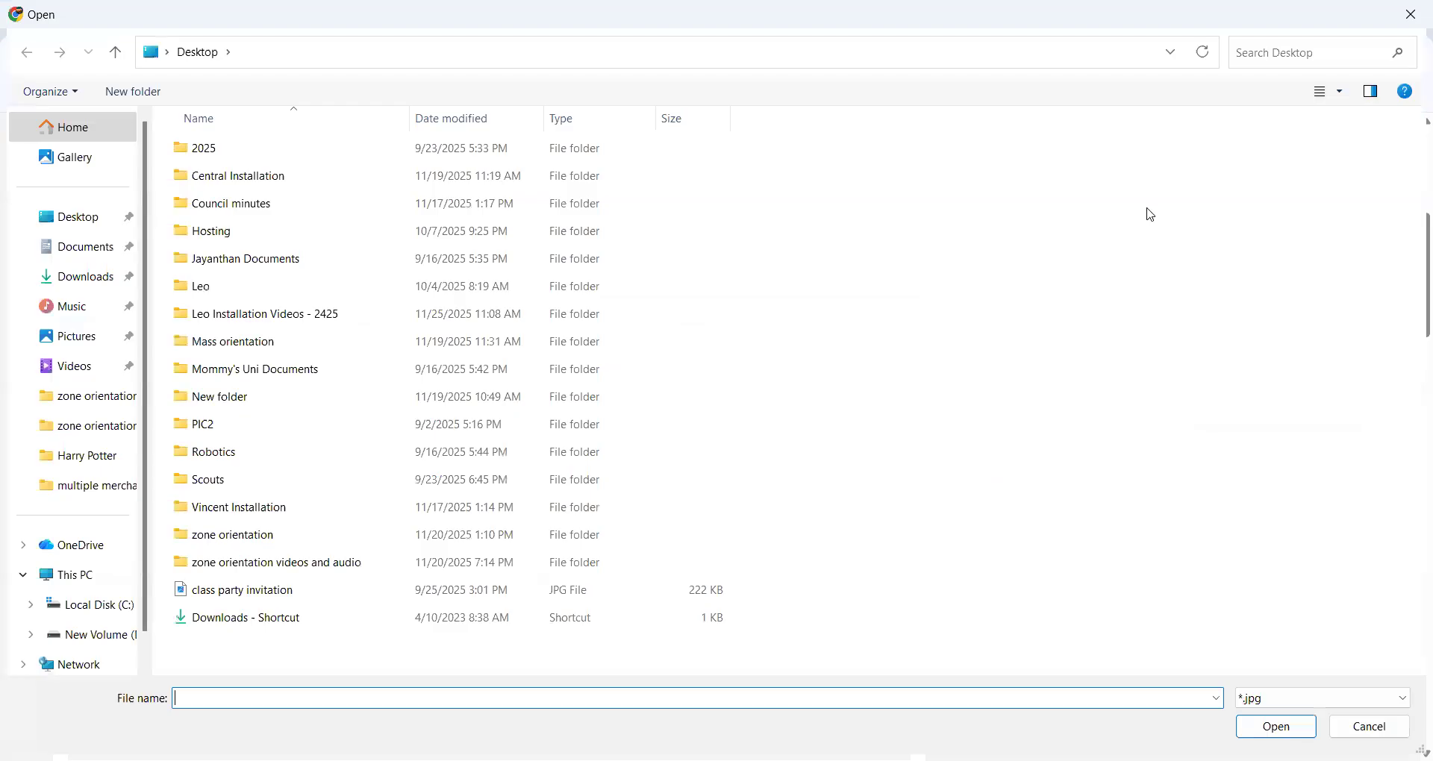
{"action": "left_click", "coordinate": [1412, 14]}
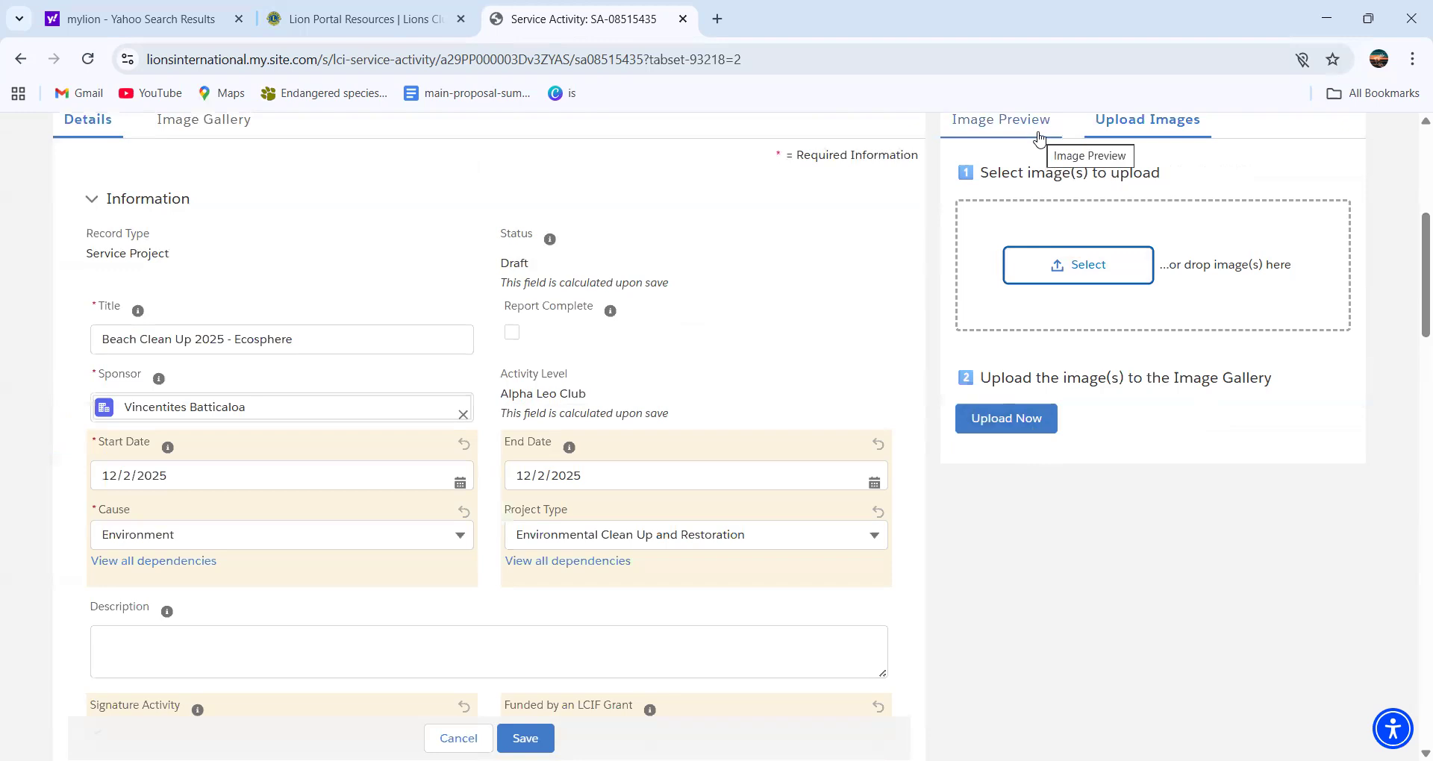
Step: Check the activity's image preview and image gallery, and return to its details
{"action": "scroll", "coordinate": [785, 267], "scroll_direction": "up", "scroll_amount": 5}
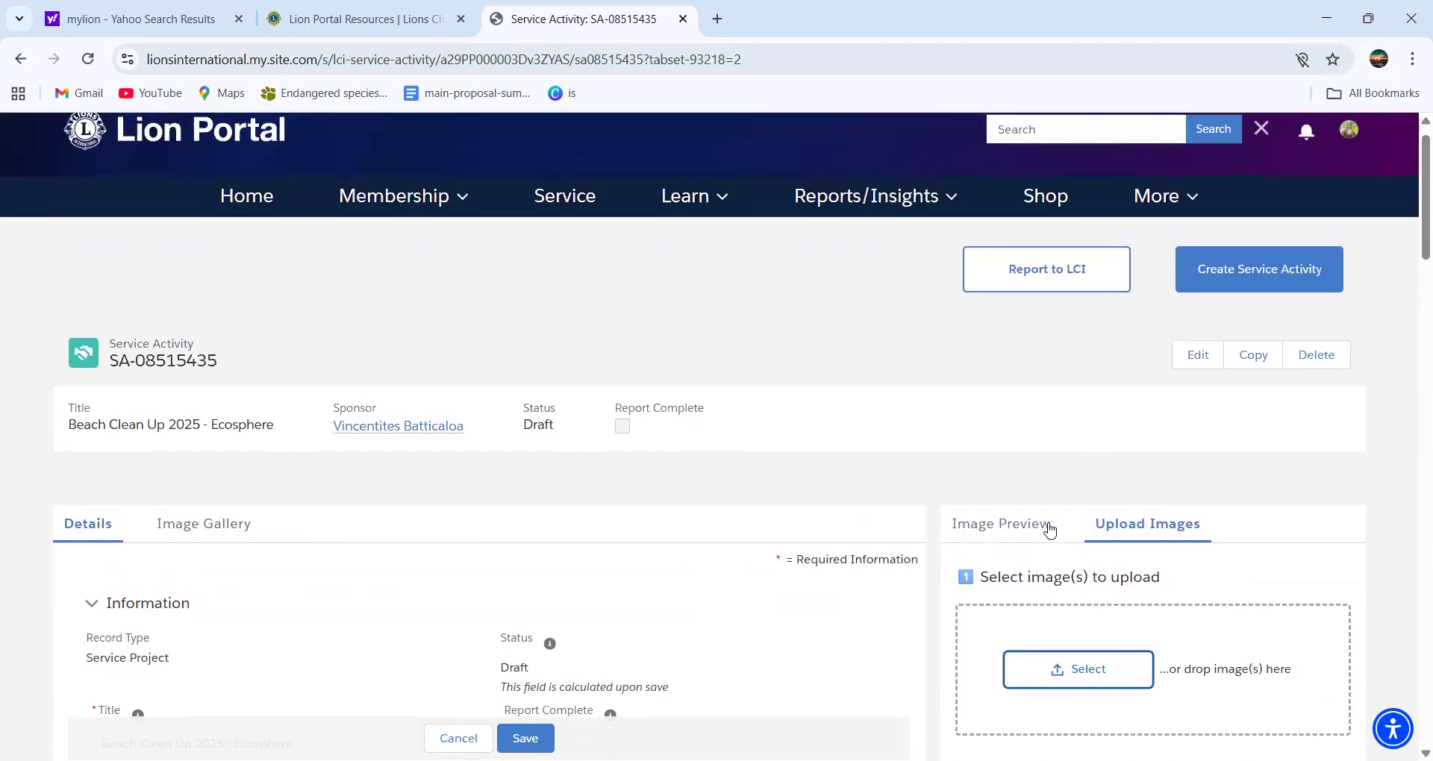
{"action": "left_click", "coordinate": [1048, 530]}
{"action": "scroll", "coordinate": [1274, 474], "scroll_direction": "down", "scroll_amount": 5}
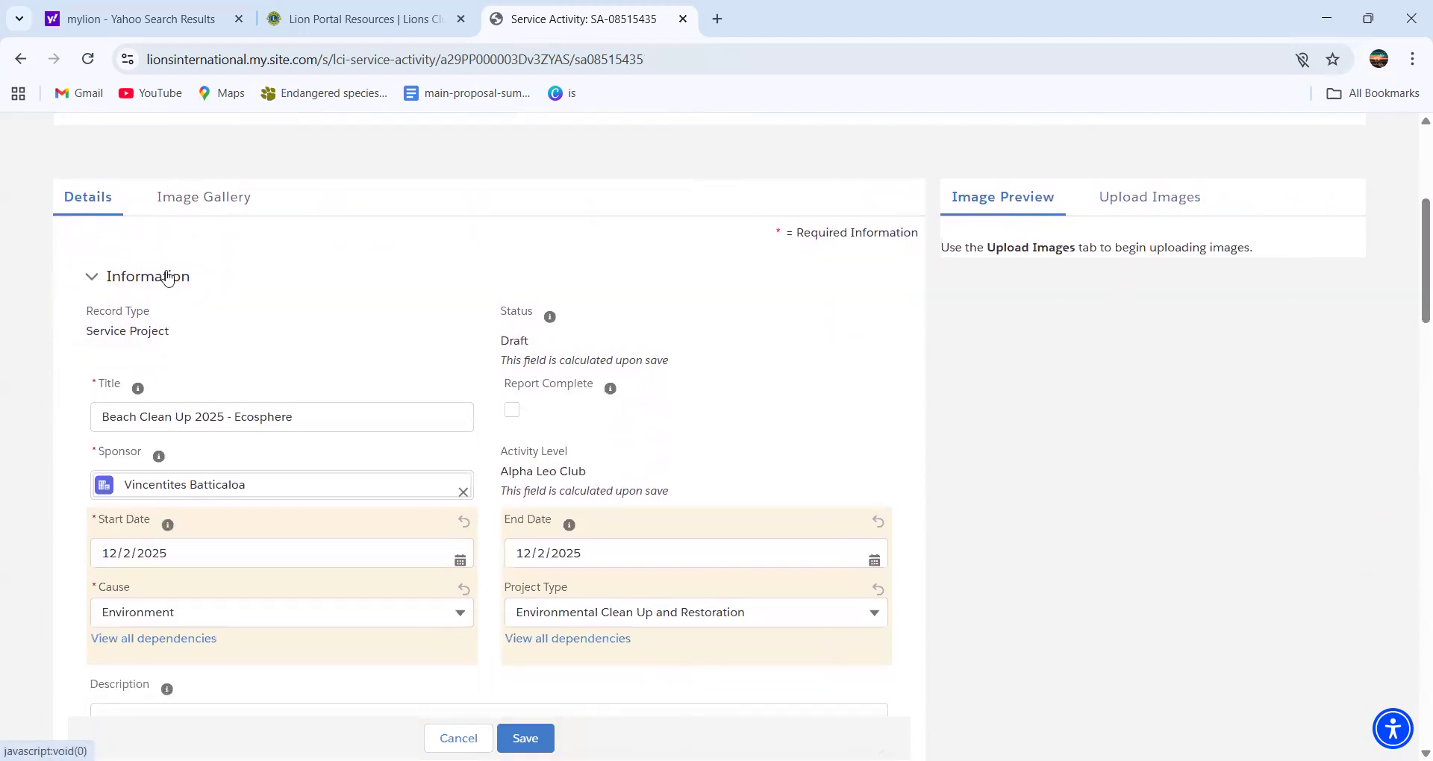
{"action": "left_click", "coordinate": [166, 198]}
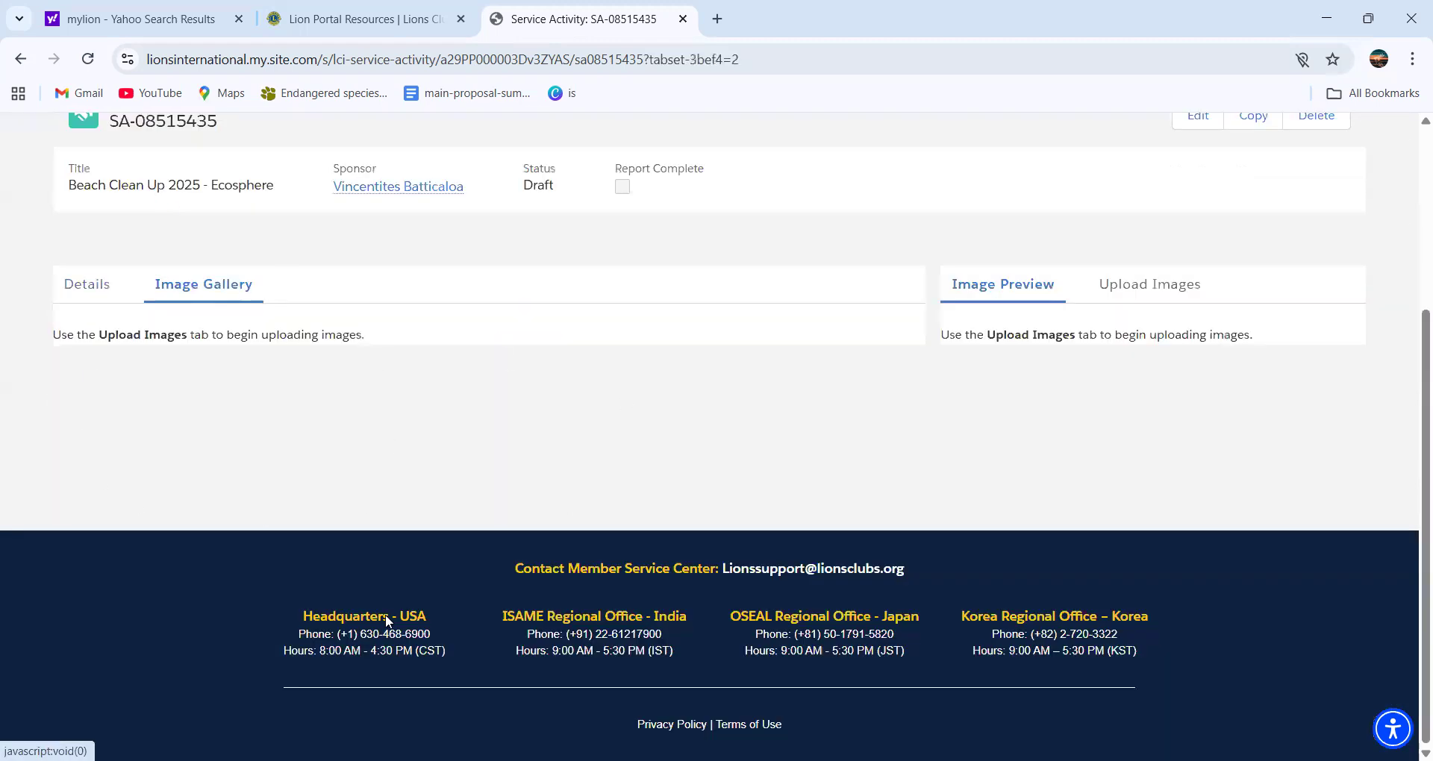
{"action": "left_click", "coordinate": [99, 290]}
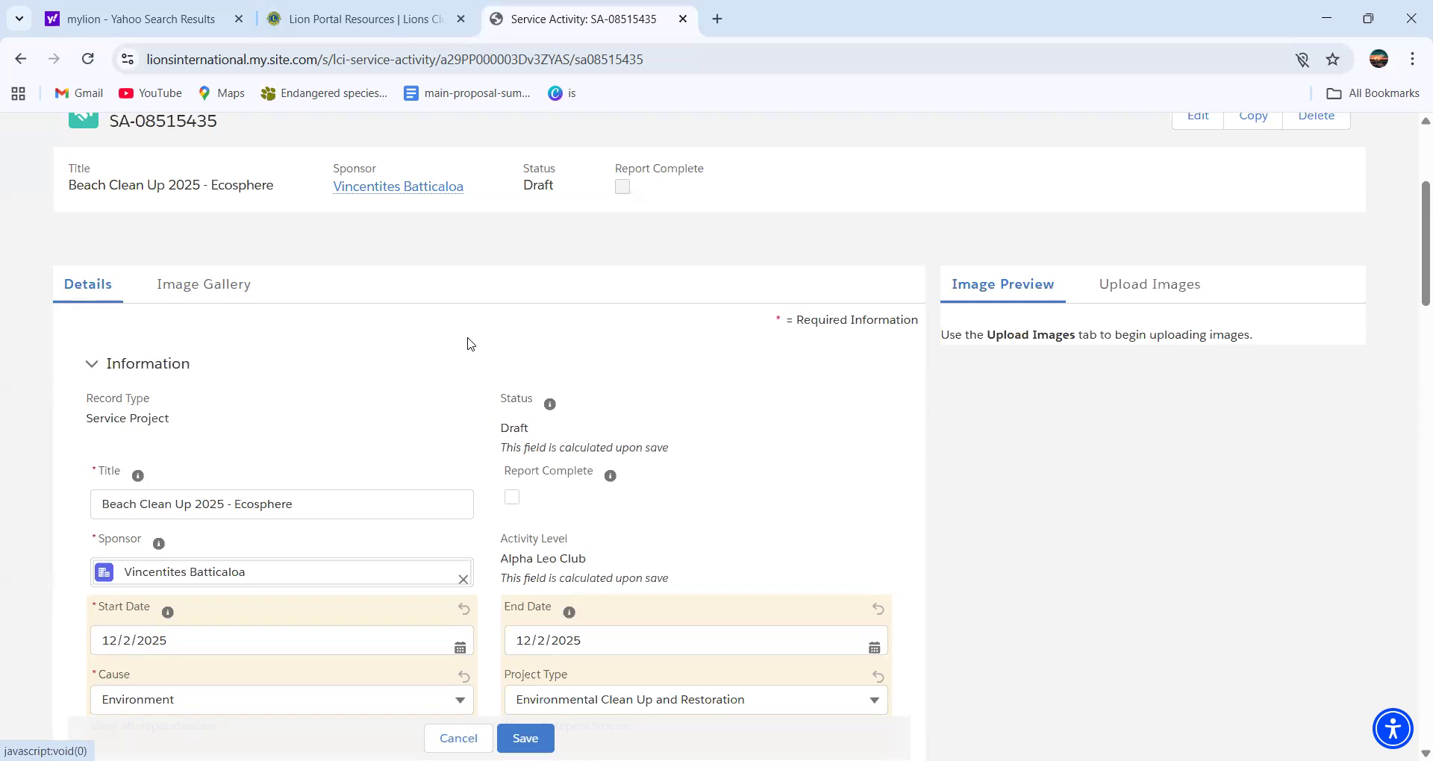
Step: Try to report the Beach Clean Up 2025 - Ecosphere activity to LCI and dismiss the dialog
{"action": "scroll", "coordinate": [471, 306], "scroll_direction": "up", "scroll_amount": 3}
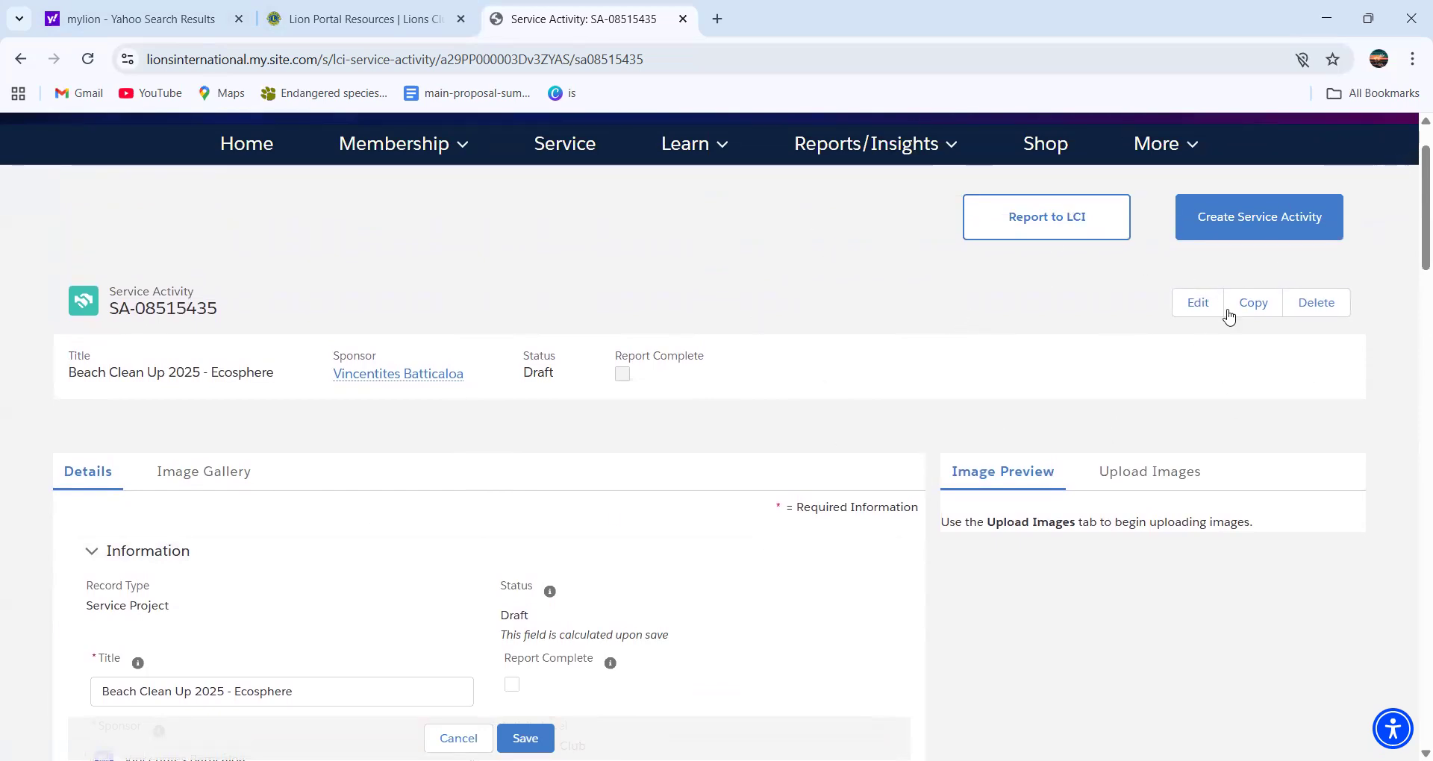
{"action": "left_click", "coordinate": [1043, 225]}
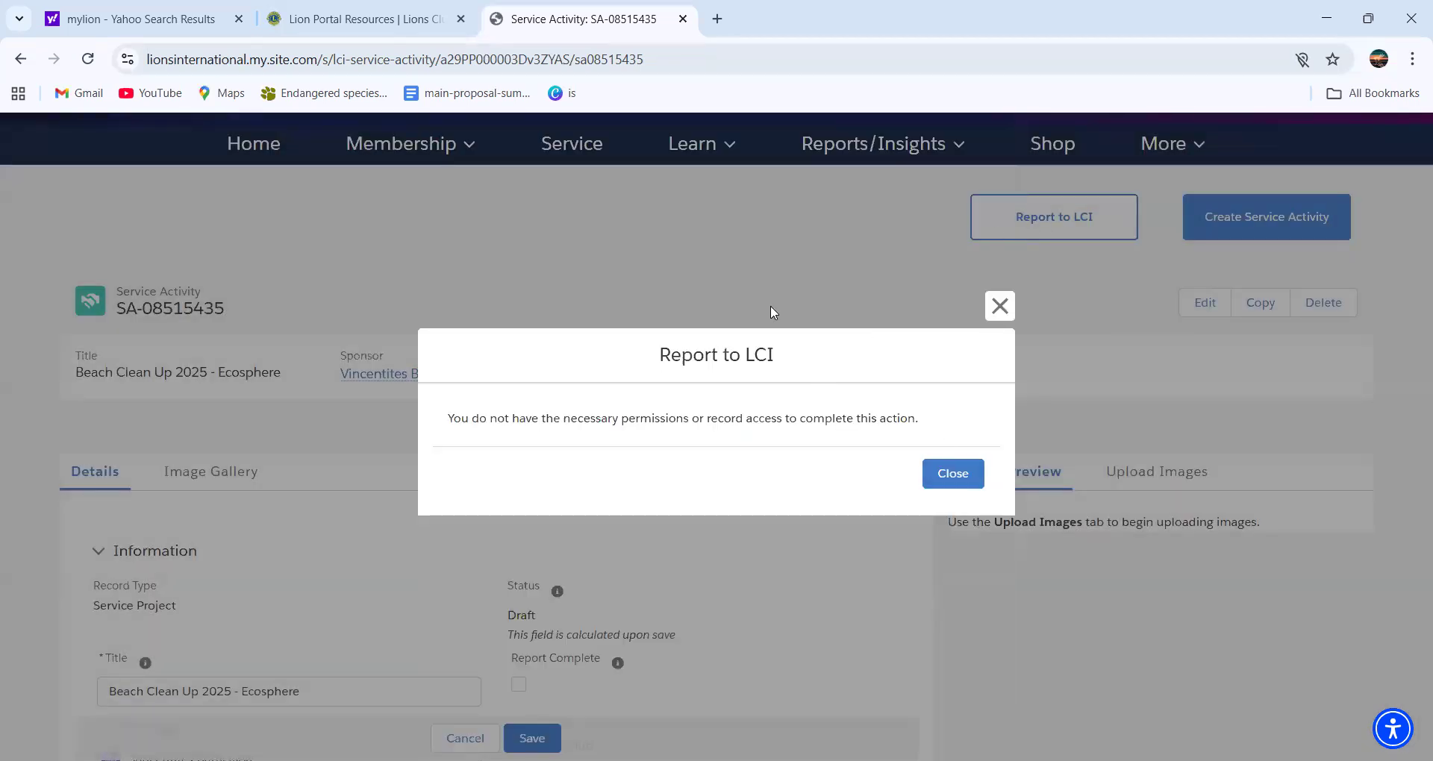
{"action": "left_click", "coordinate": [951, 481]}
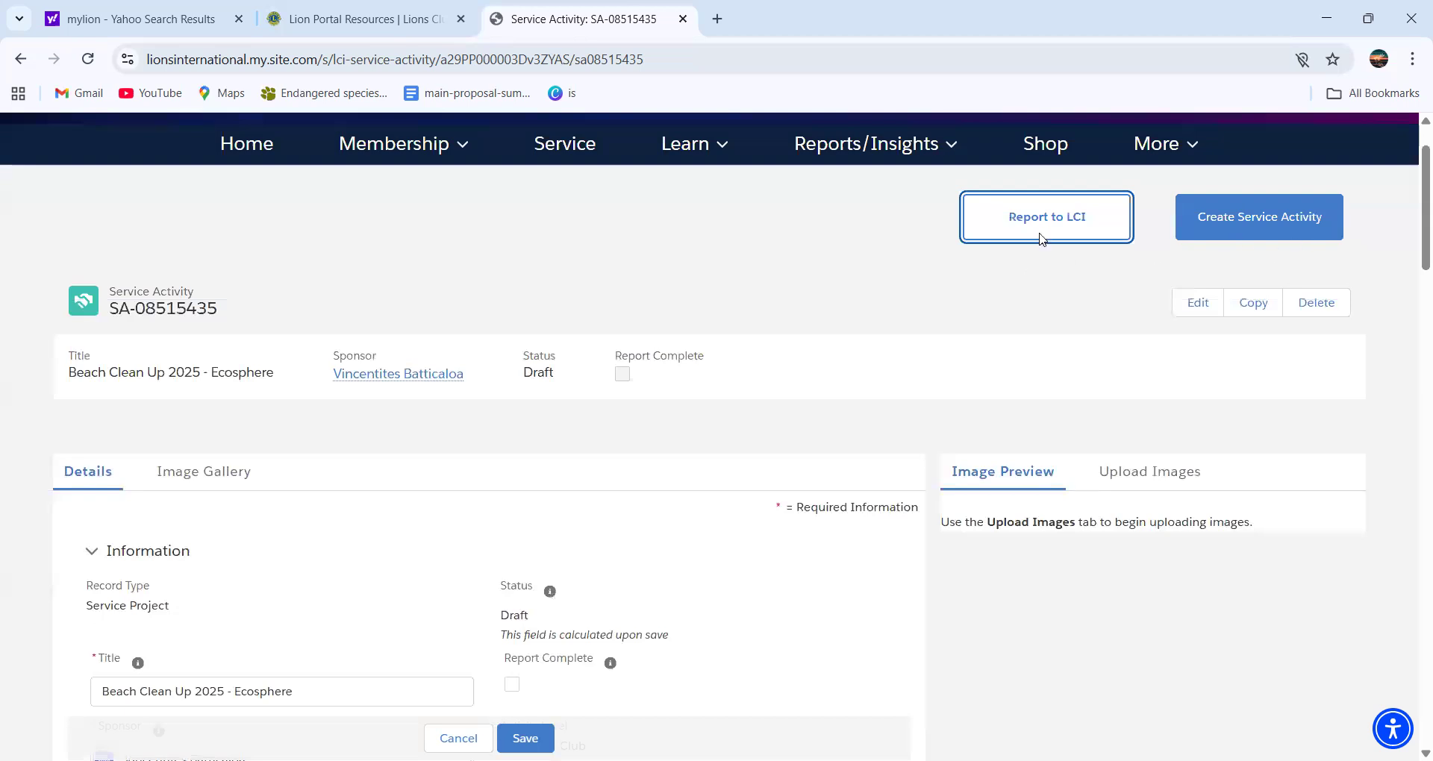
Step: Go to the service activities overview and look through the totals and the current fiscal year's activities of Vincentites Batticaloa
{"action": "left_click", "coordinate": [556, 155]}
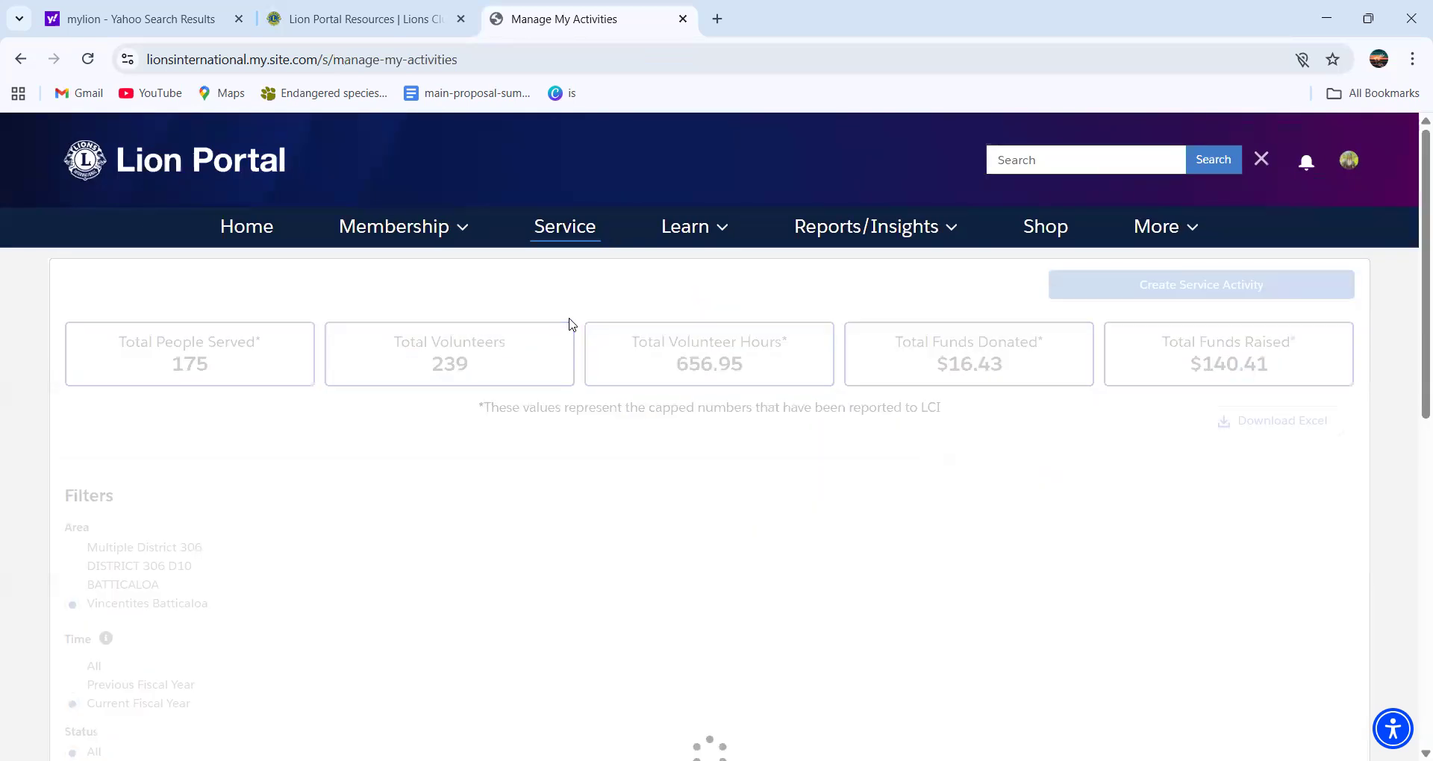
{"action": "scroll", "coordinate": [669, 485], "scroll_direction": "down", "scroll_amount": 3}
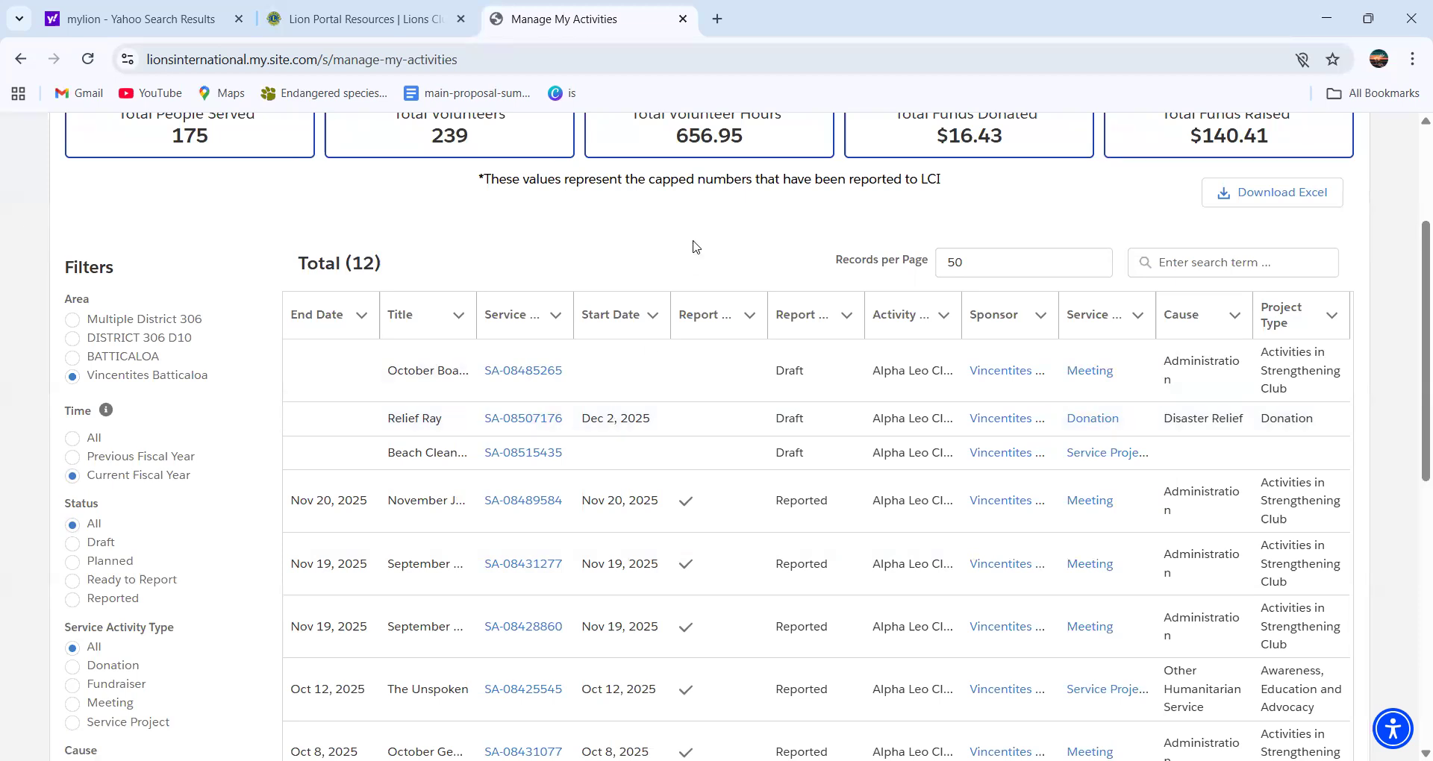
{"action": "scroll", "coordinate": [807, 336], "scroll_direction": "up", "scroll_amount": 2}
{"action": "scroll", "coordinate": [807, 338], "scroll_direction": "down", "scroll_amount": 7}
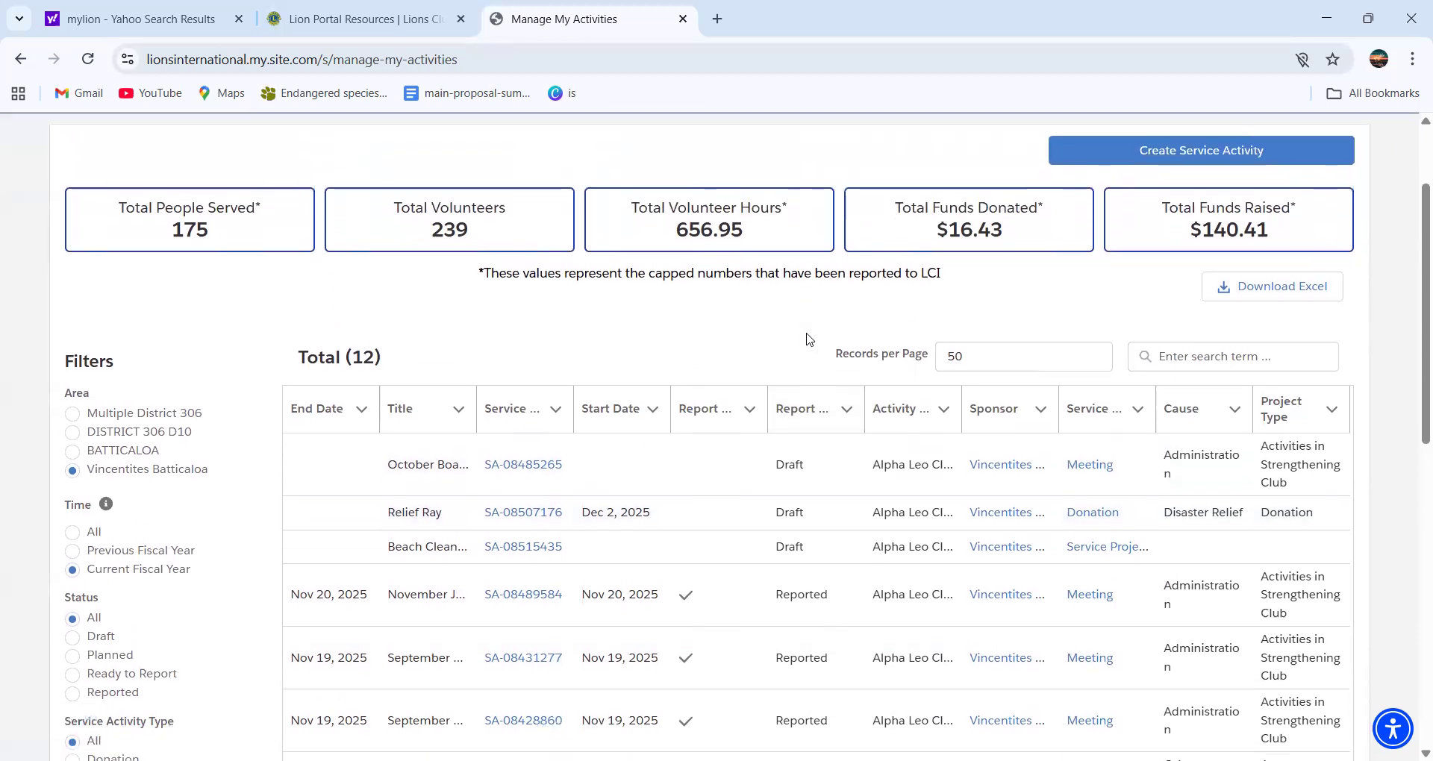
{"action": "scroll", "coordinate": [807, 338], "scroll_direction": "up", "scroll_amount": 3}
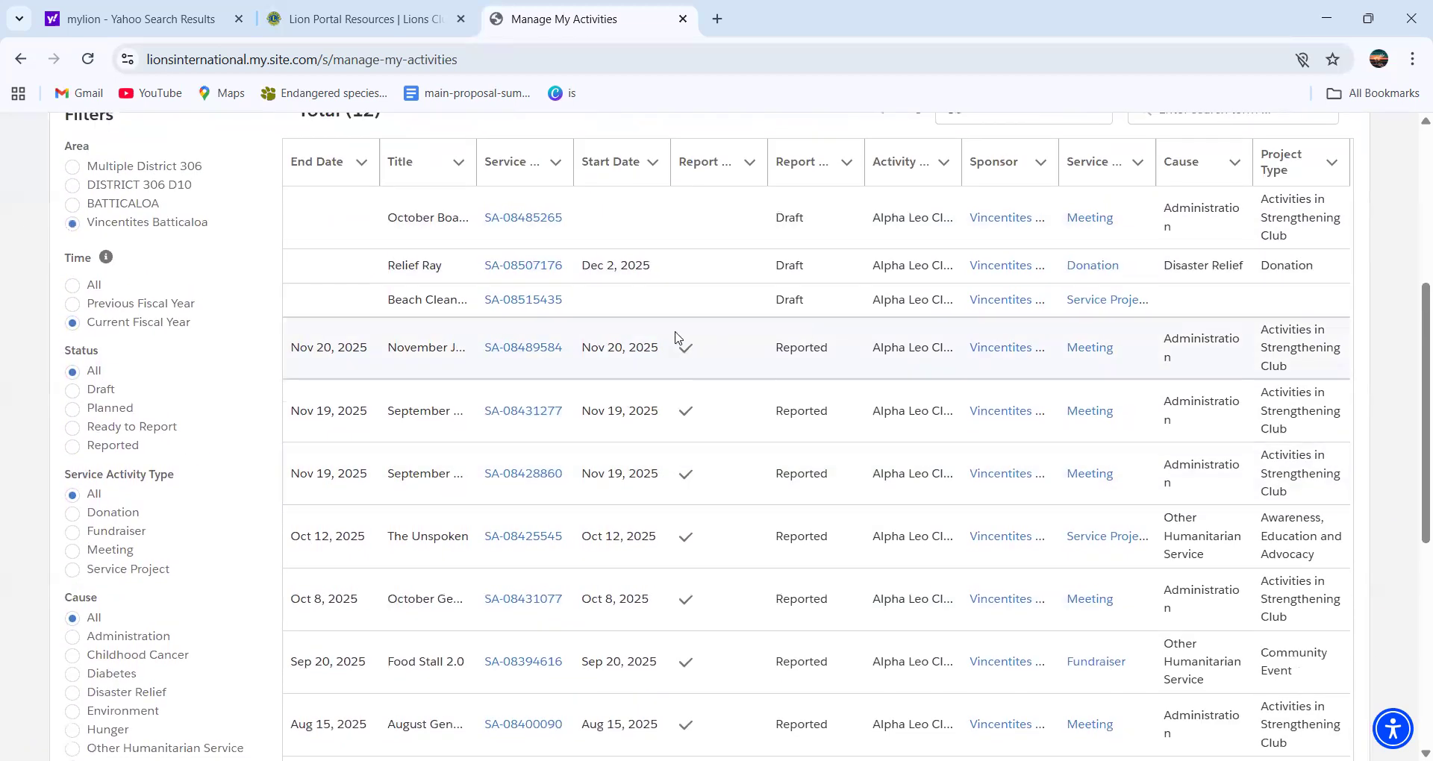
Step: Open the draft Beach Clean Up activity from the list and review its information and required metrics
{"action": "left_click", "coordinate": [518, 289]}
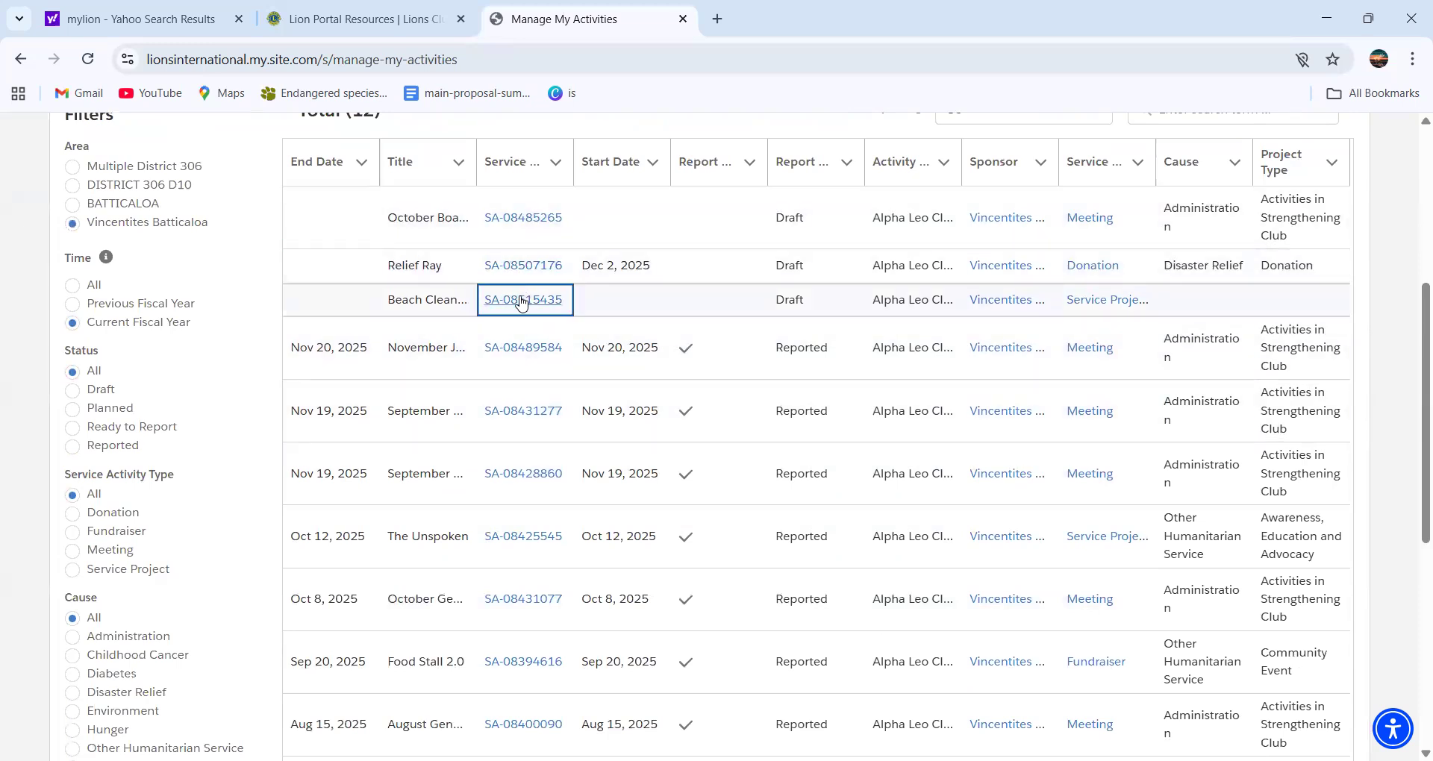
{"action": "left_click", "coordinate": [521, 297]}
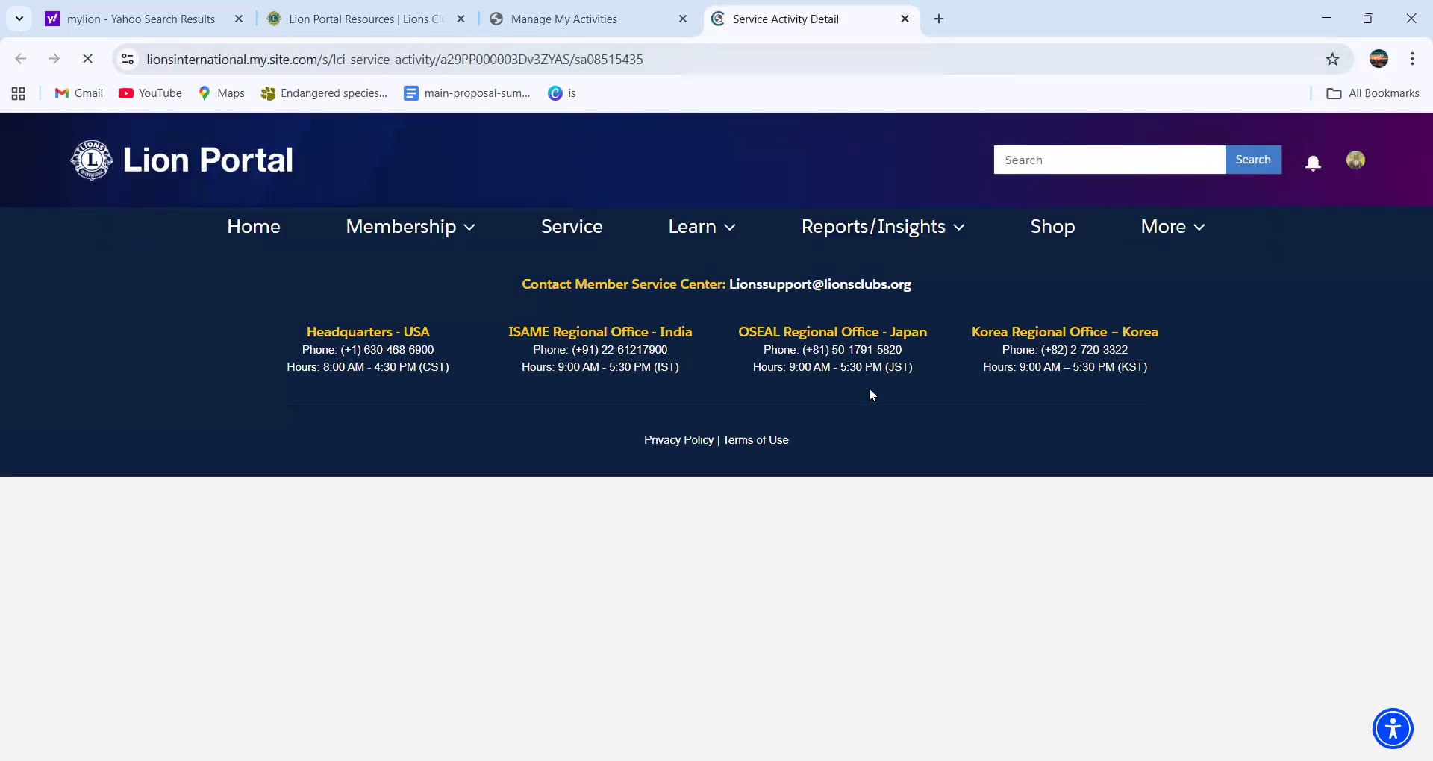
{"action": "scroll", "coordinate": [869, 387], "scroll_direction": "down", "scroll_amount": 4}
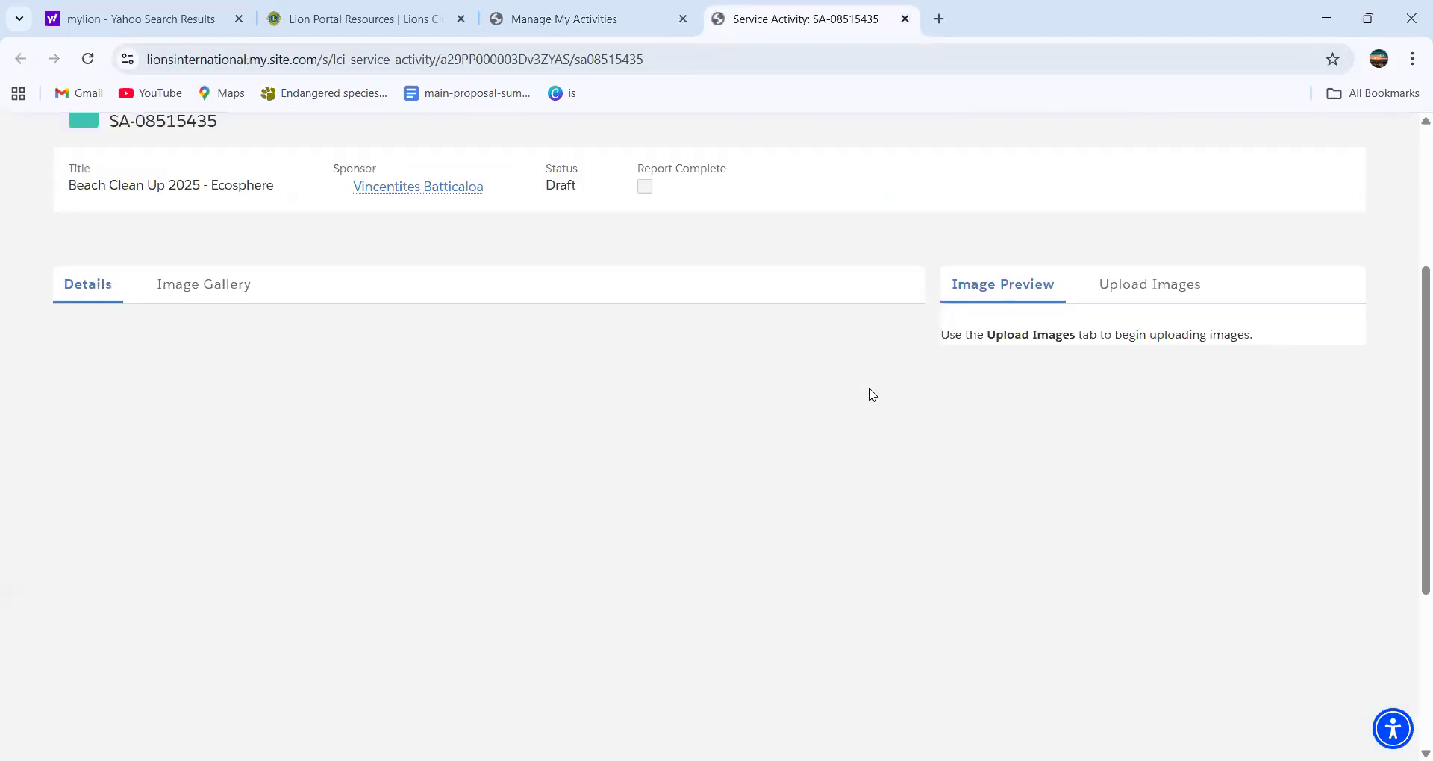
{"action": "scroll", "coordinate": [871, 395], "scroll_direction": "down", "scroll_amount": 3}
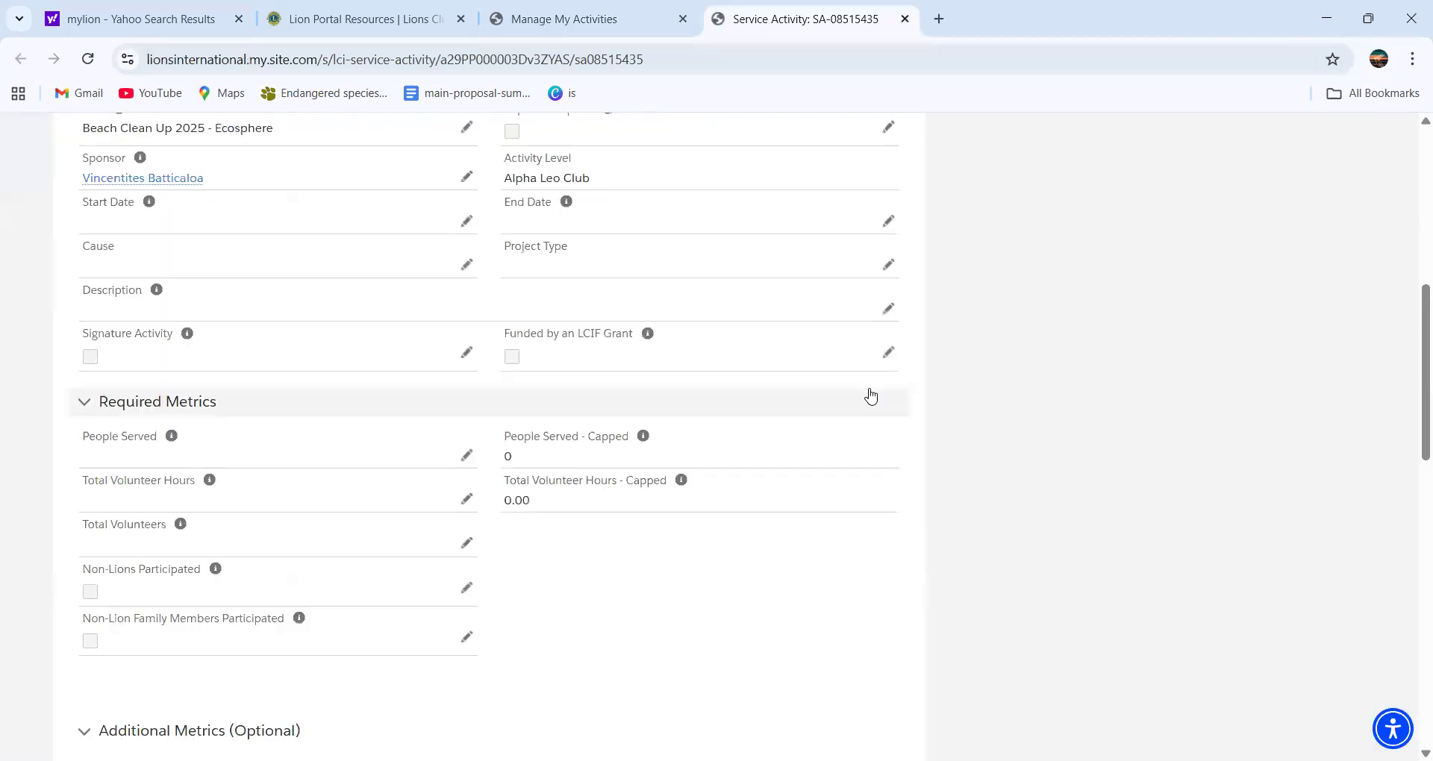
{"action": "scroll", "coordinate": [871, 396], "scroll_direction": "down", "scroll_amount": 7}
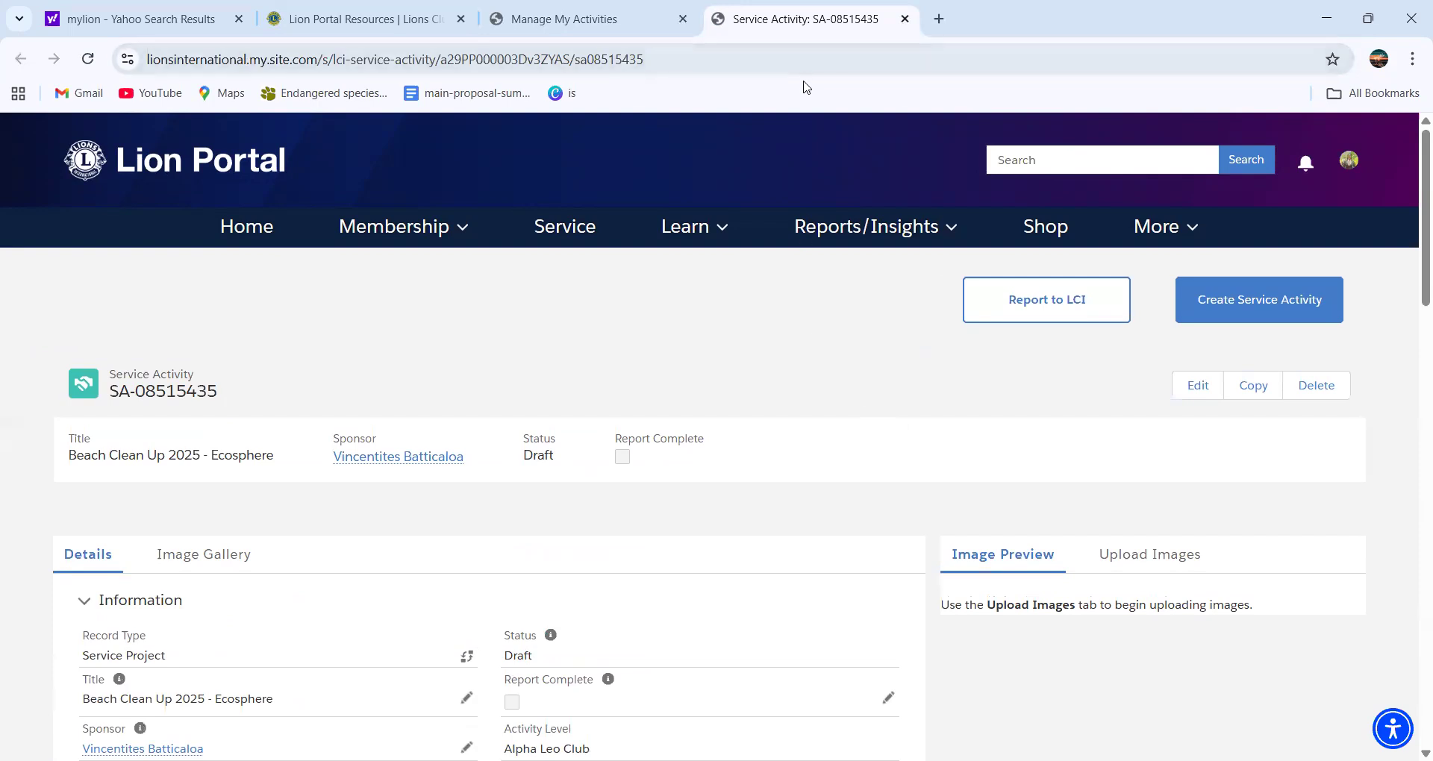
{"action": "scroll", "coordinate": [873, 515], "scroll_direction": "down", "scroll_amount": 7}
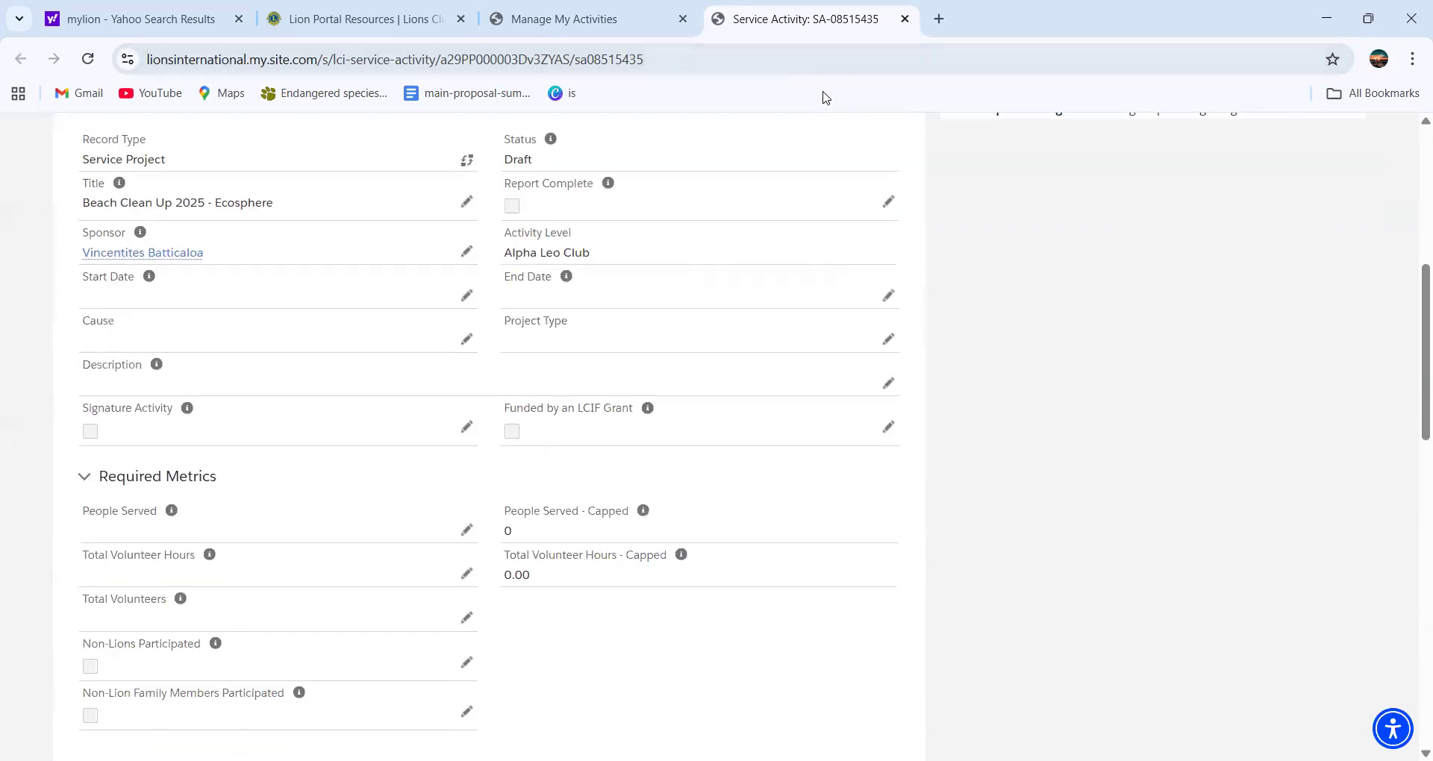